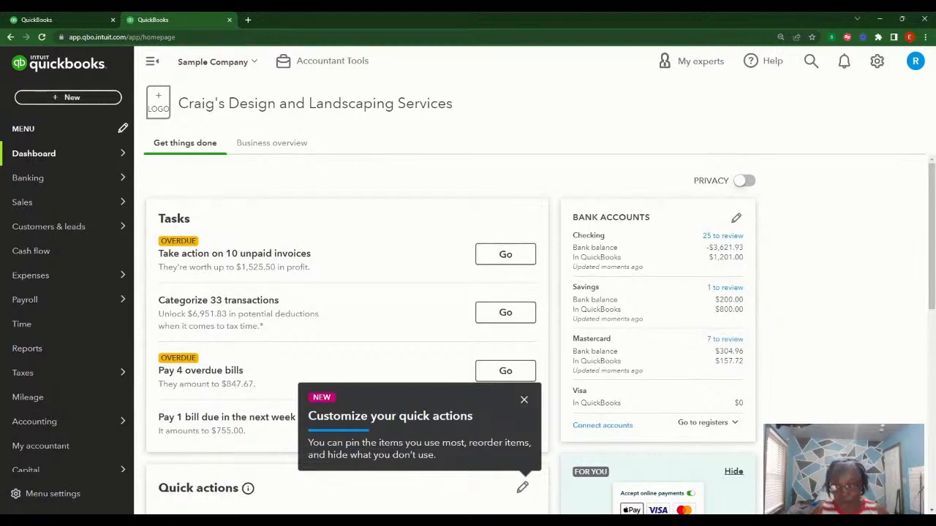
- Review the main navigation entries from Dashboard down to the bookmarks to check which features are enabled
{"action": "mouse_move", "coordinate": [62, 380]}
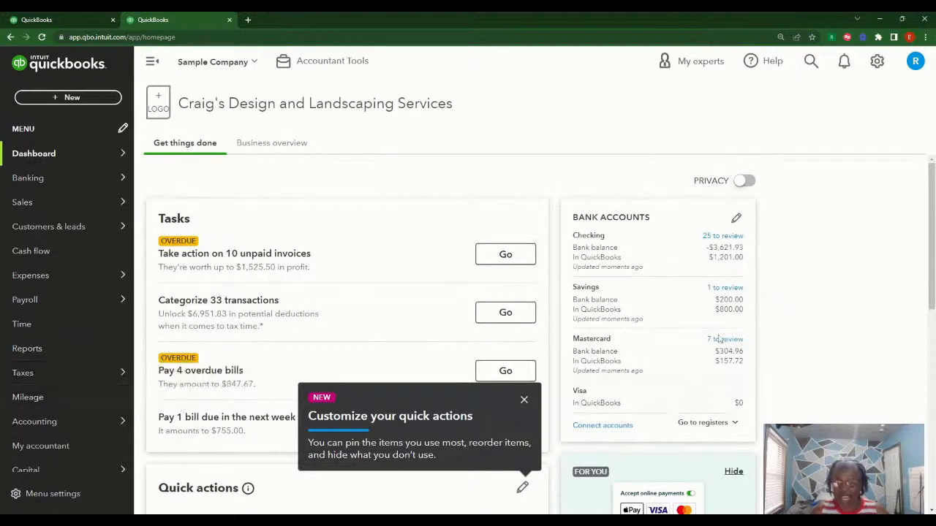
{"action": "mouse_move", "coordinate": [31, 173]}
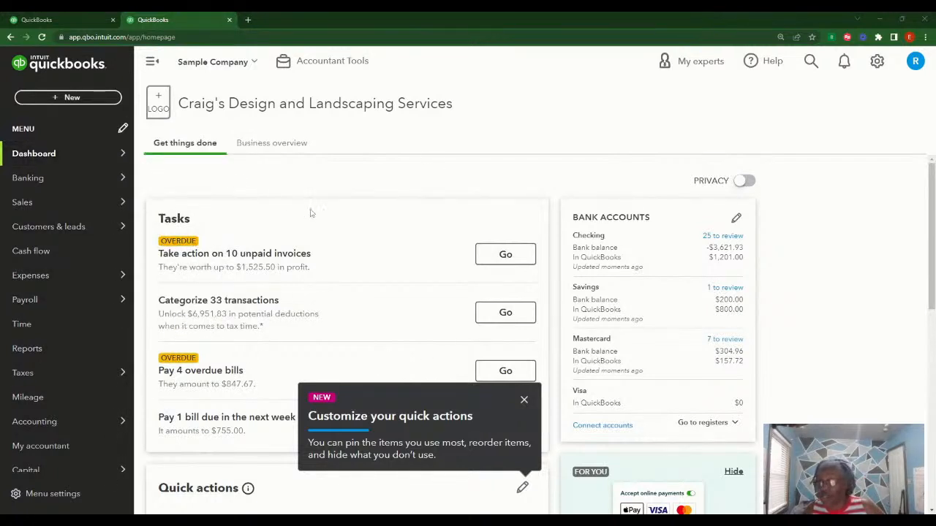
{"action": "scroll", "coordinate": [109, 324], "scroll_direction": "down", "scroll_amount": 1}
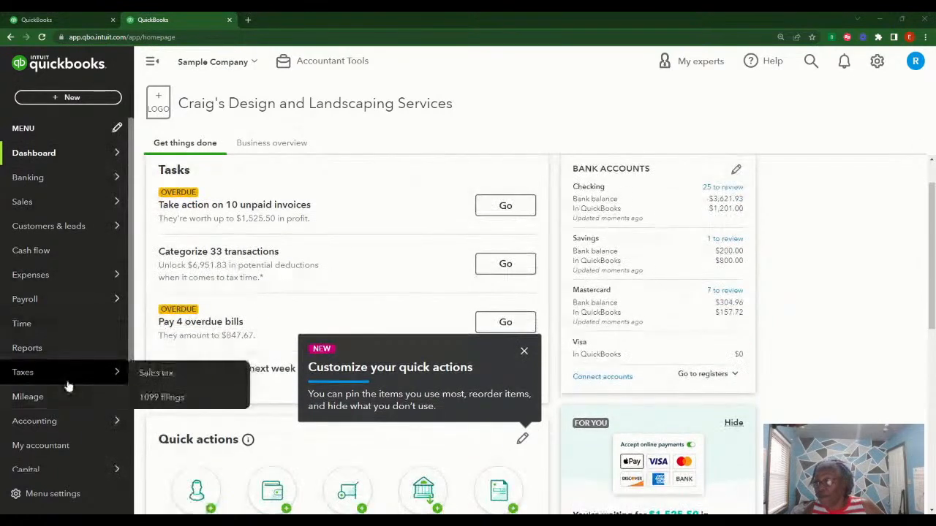
{"action": "scroll", "coordinate": [69, 377], "scroll_direction": "down", "scroll_amount": 3}
{"action": "scroll", "coordinate": [69, 370], "scroll_direction": "up", "scroll_amount": 1}
{"action": "scroll", "coordinate": [69, 367], "scroll_direction": "down", "scroll_amount": 2}
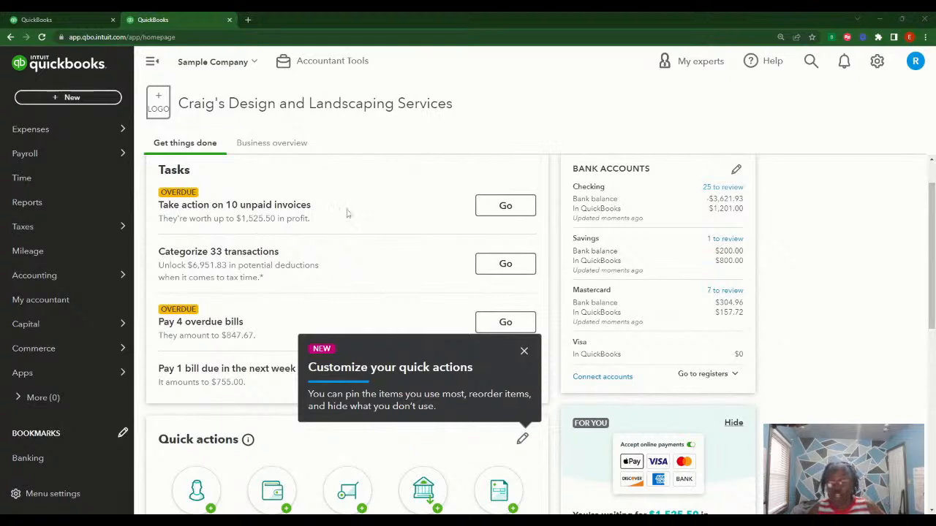
{"action": "mouse_move", "coordinate": [86, 152]}
{"action": "scroll", "coordinate": [80, 194], "scroll_direction": "down", "scroll_amount": 1}
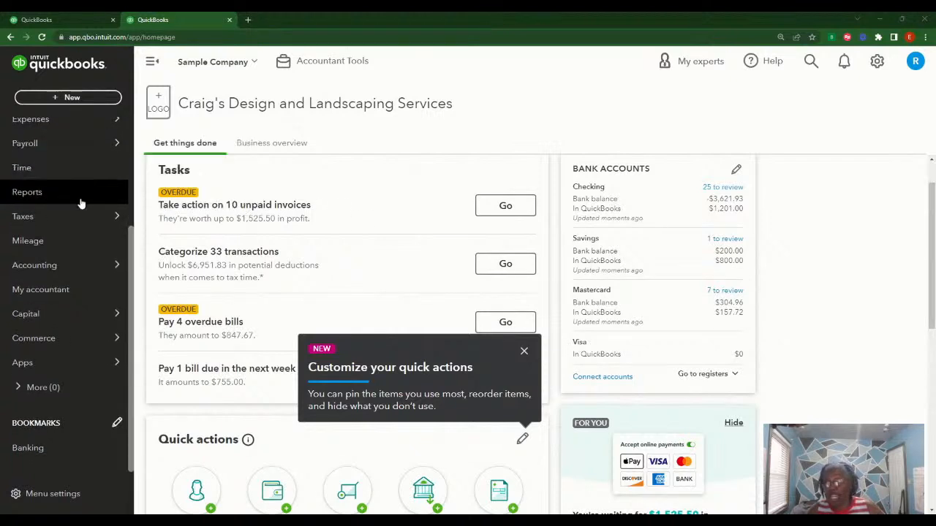
{"action": "mouse_move", "coordinate": [81, 339]}
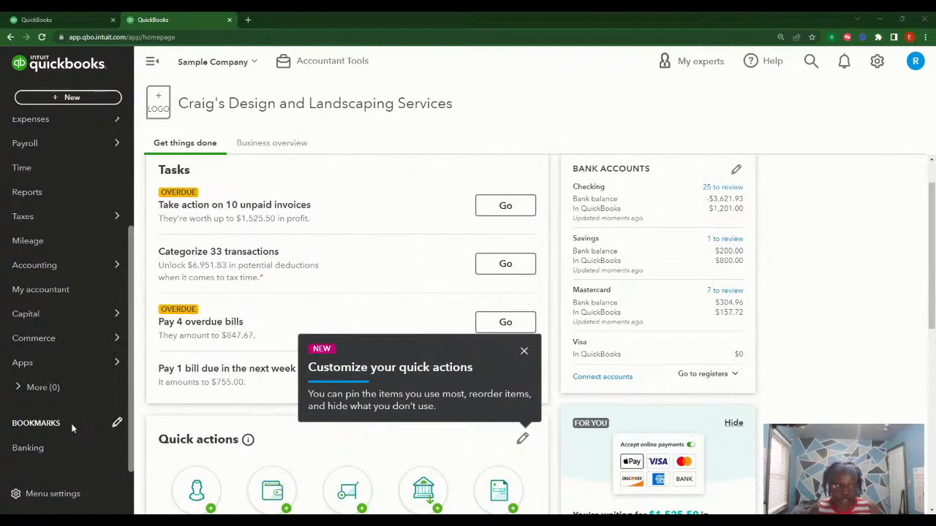
{"action": "scroll", "coordinate": [50, 399], "scroll_direction": "up", "scroll_amount": 2}
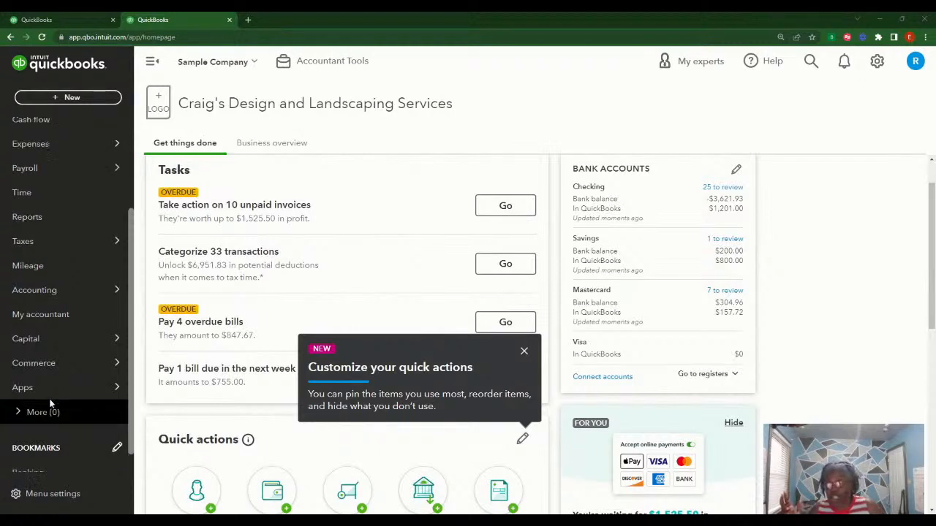
{"action": "mouse_move", "coordinate": [44, 373]}
{"action": "scroll", "coordinate": [44, 372], "scroll_direction": "up", "scroll_amount": 2}
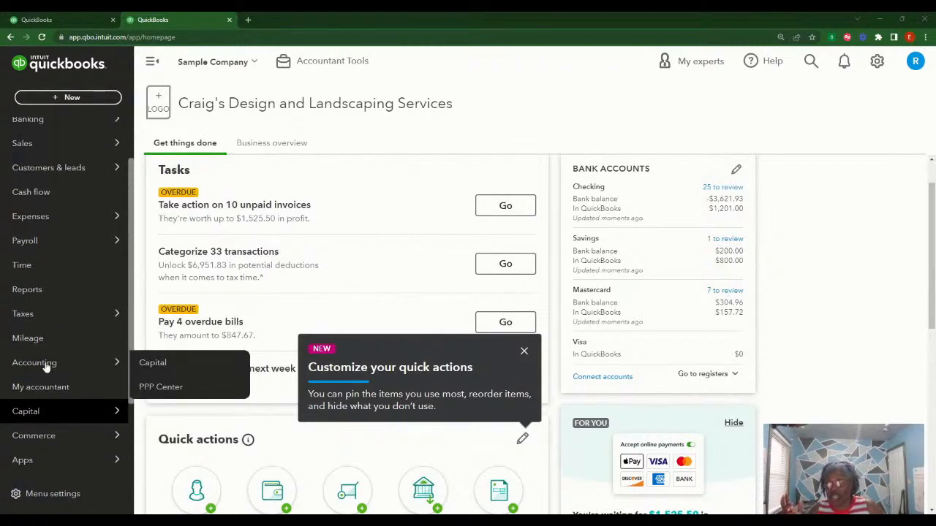
{"action": "scroll", "coordinate": [45, 368], "scroll_direction": "up", "scroll_amount": 2}
- Open the Advanced section of the company's account settings
{"action": "left_click", "coordinate": [876, 61]}
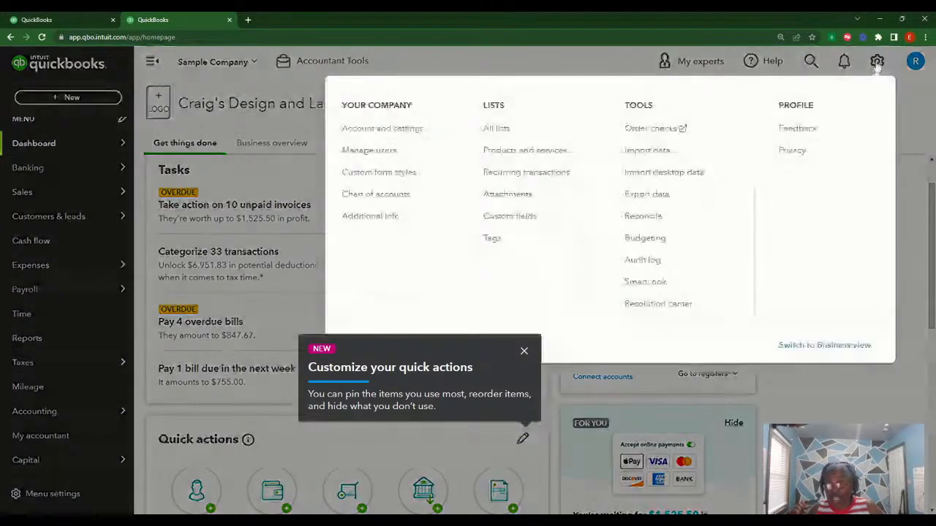
{"action": "left_click", "coordinate": [379, 130]}
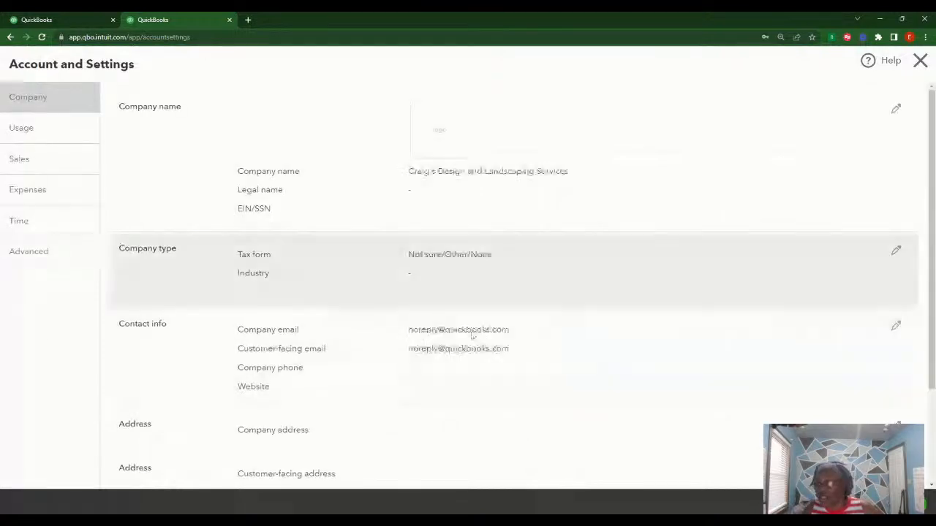
{"action": "scroll", "coordinate": [672, 311], "scroll_direction": "down", "scroll_amount": 2}
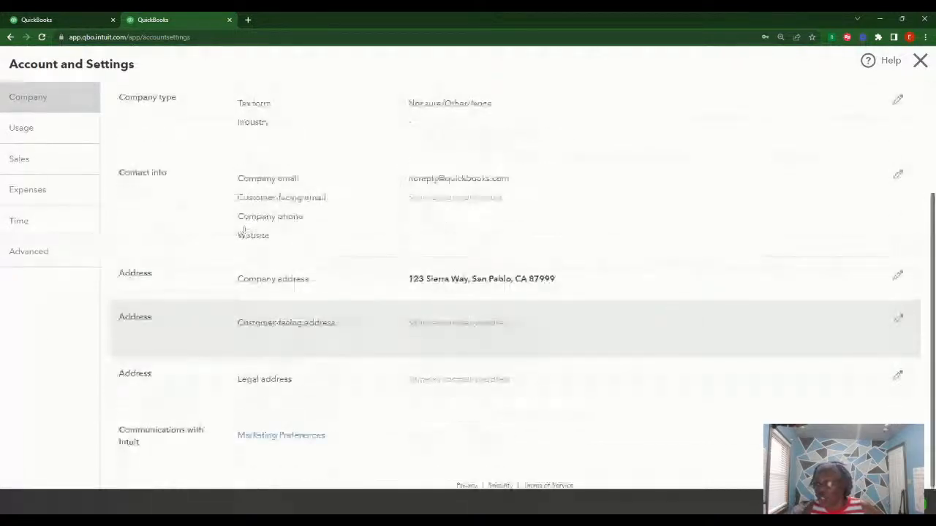
{"action": "left_click", "coordinate": [51, 250]}
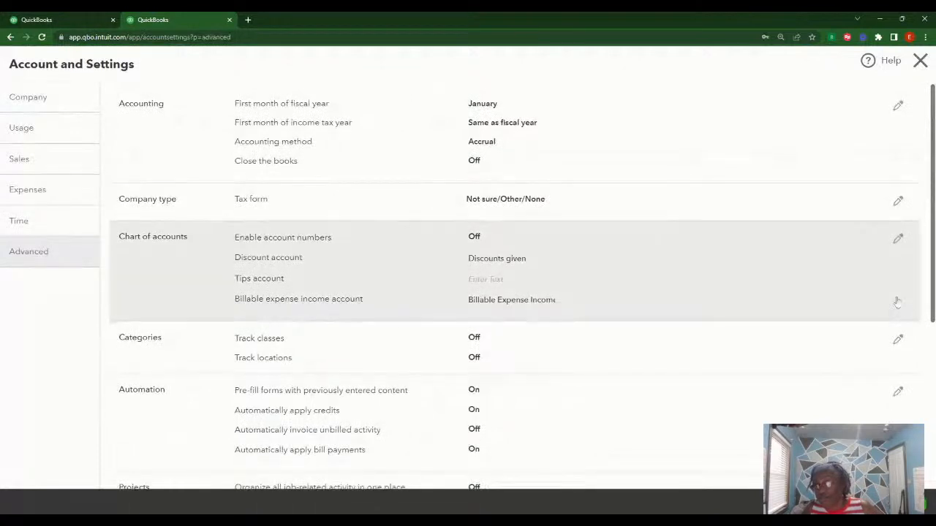
- Turn on the Projects option for organizing all job-related activity in one place, save it and close the settings
{"action": "scroll", "coordinate": [894, 303], "scroll_direction": "down", "scroll_amount": 1}
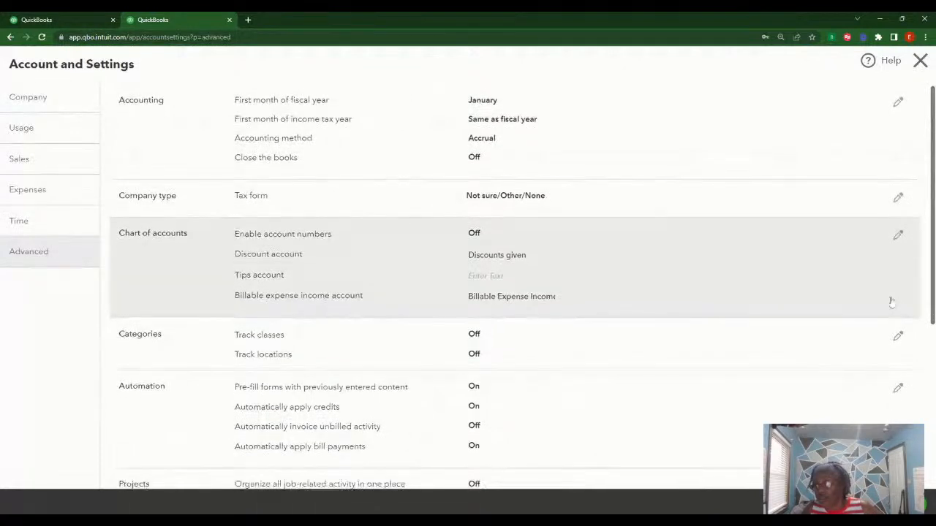
{"action": "scroll", "coordinate": [891, 302], "scroll_direction": "down", "scroll_amount": 2}
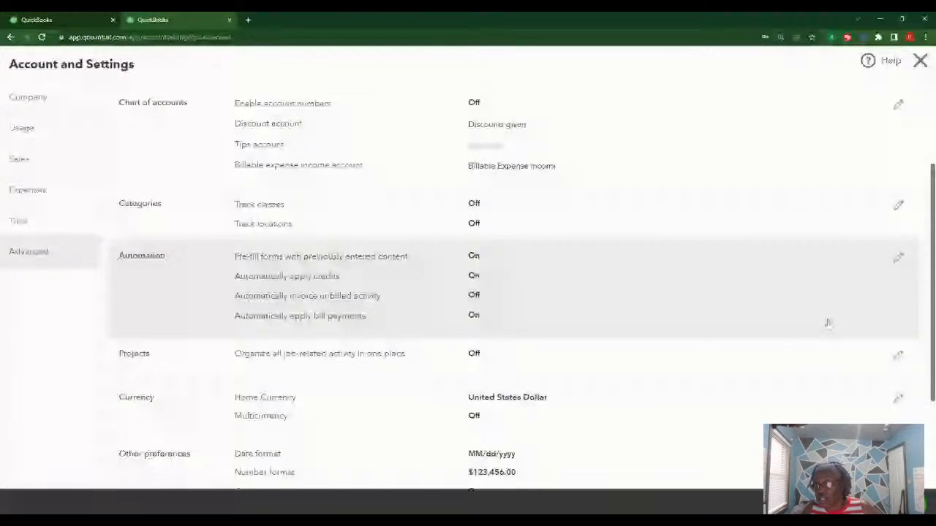
{"action": "scroll", "coordinate": [827, 322], "scroll_direction": "up", "scroll_amount": 1}
{"action": "scroll", "coordinate": [828, 324], "scroll_direction": "up", "scroll_amount": 1}
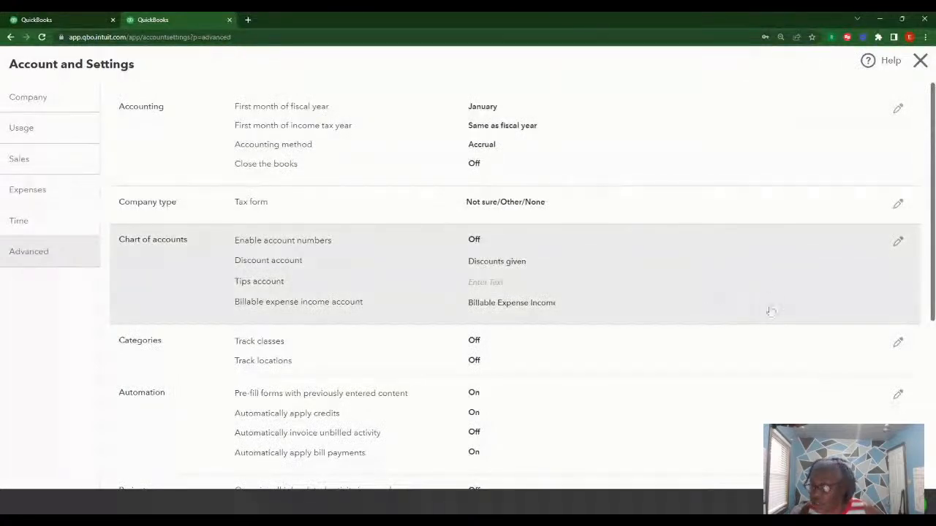
{"action": "scroll", "coordinate": [731, 371], "scroll_direction": "down", "scroll_amount": 2}
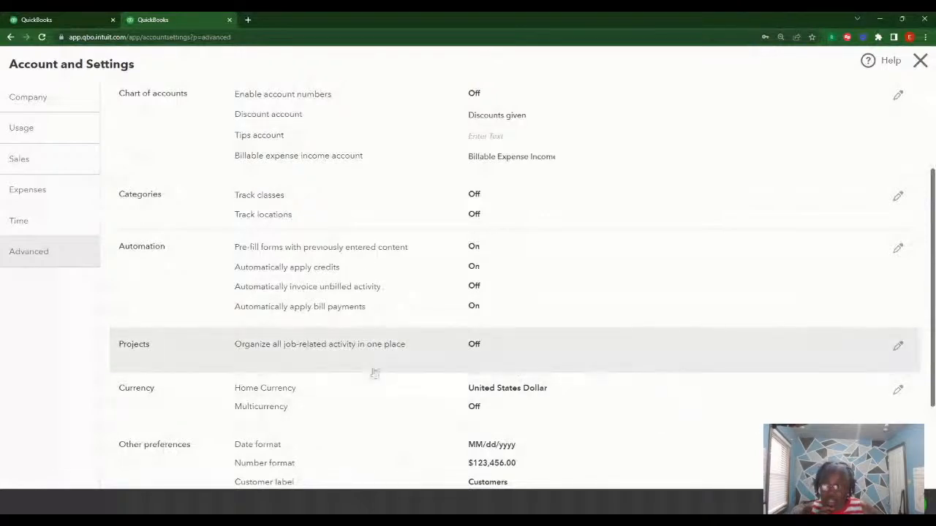
{"action": "left_click", "coordinate": [899, 348]}
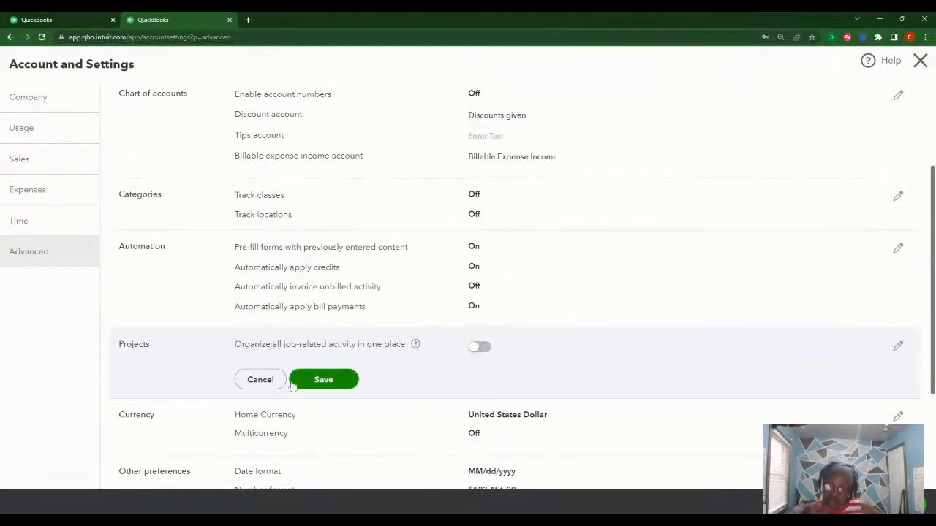
{"action": "left_click", "coordinate": [482, 350]}
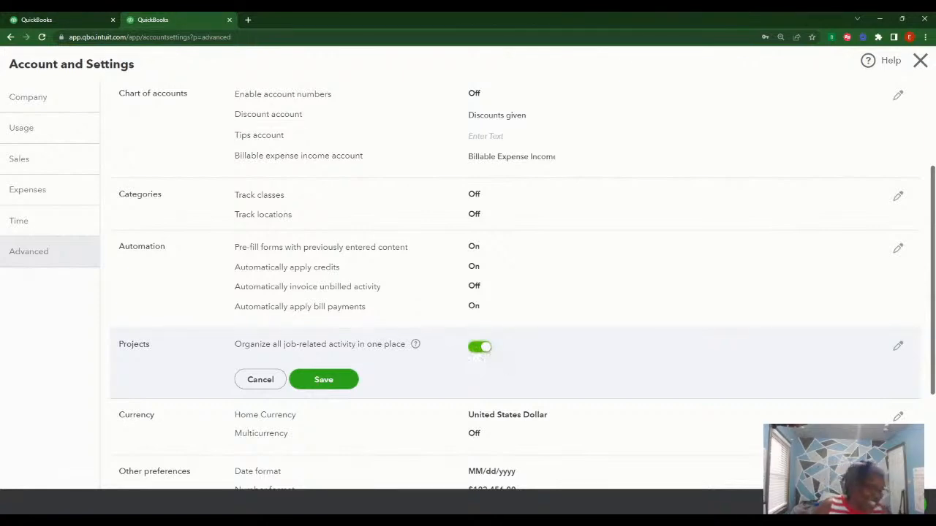
{"action": "left_click", "coordinate": [324, 380]}
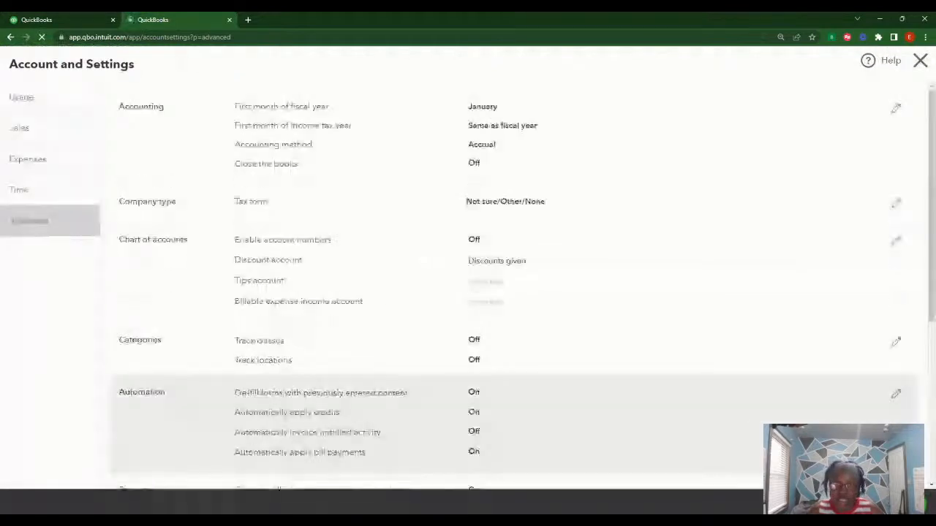
{"action": "left_click", "coordinate": [920, 60]}
- Start a new project and name it with the customer's full name followed by "Wedding"
{"action": "mouse_move", "coordinate": [86, 323]}
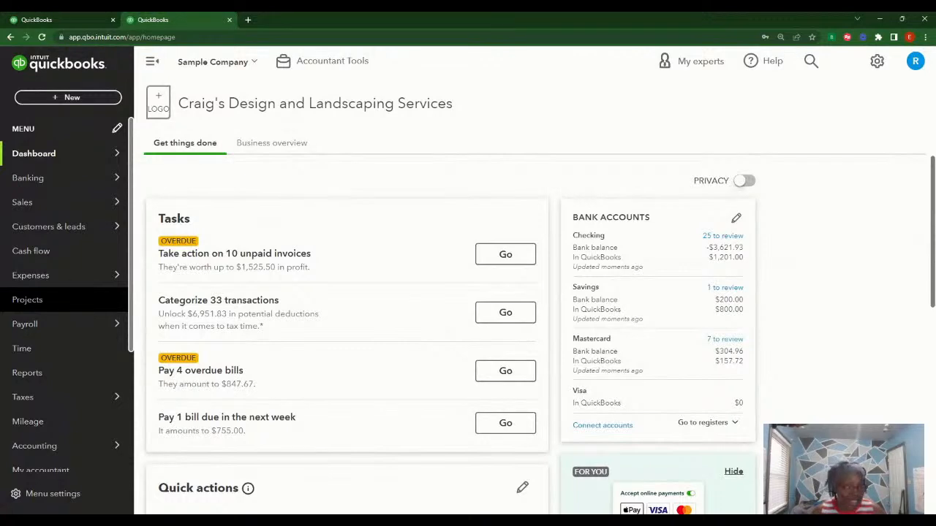
{"action": "left_click", "coordinate": [73, 302]}
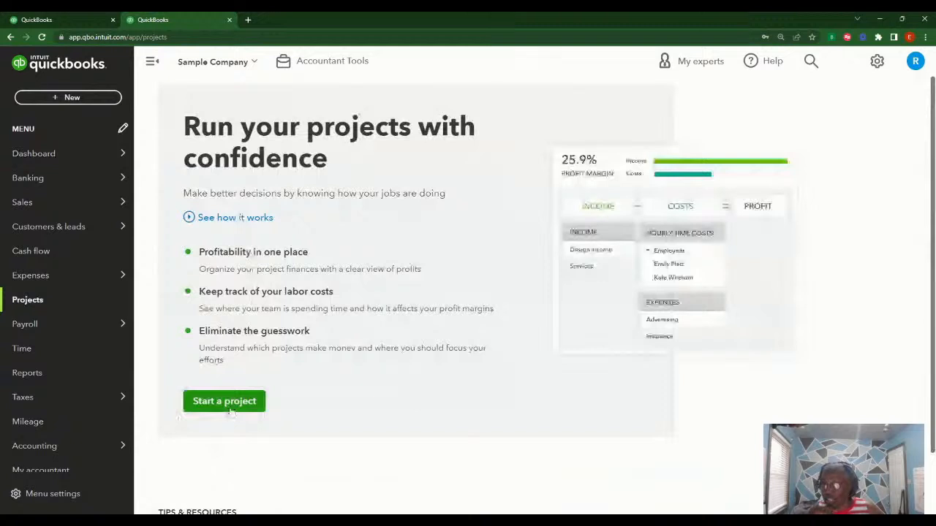
{"action": "left_click", "coordinate": [228, 408]}
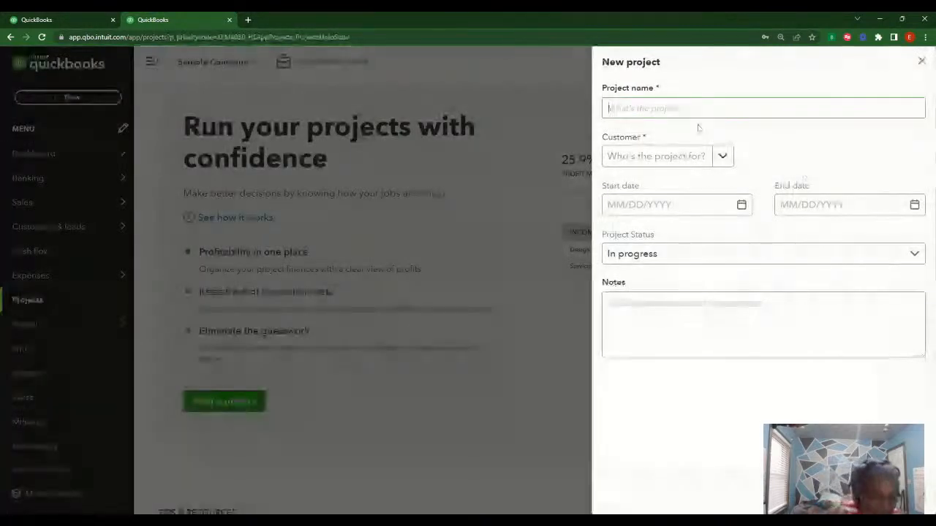
{"action": "type", "text": "Jane"}
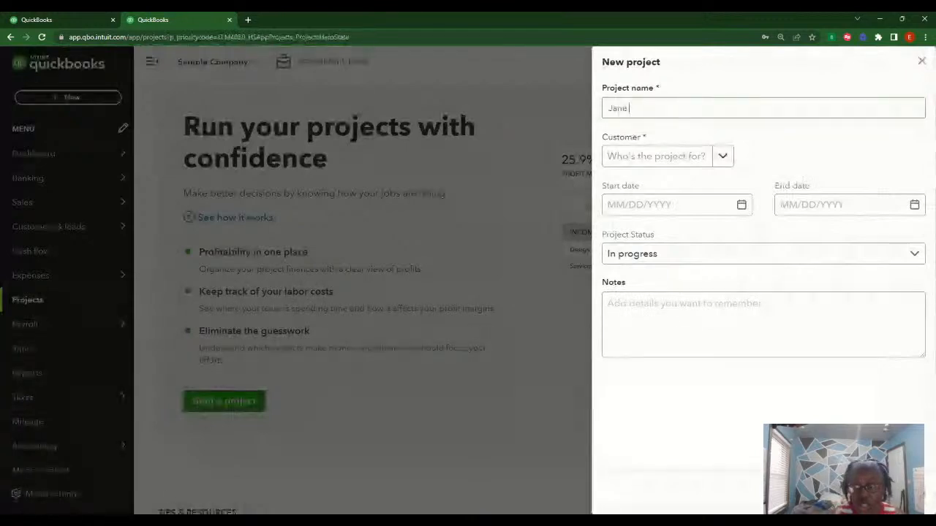
{"action": "type", "text": " Doe W"}
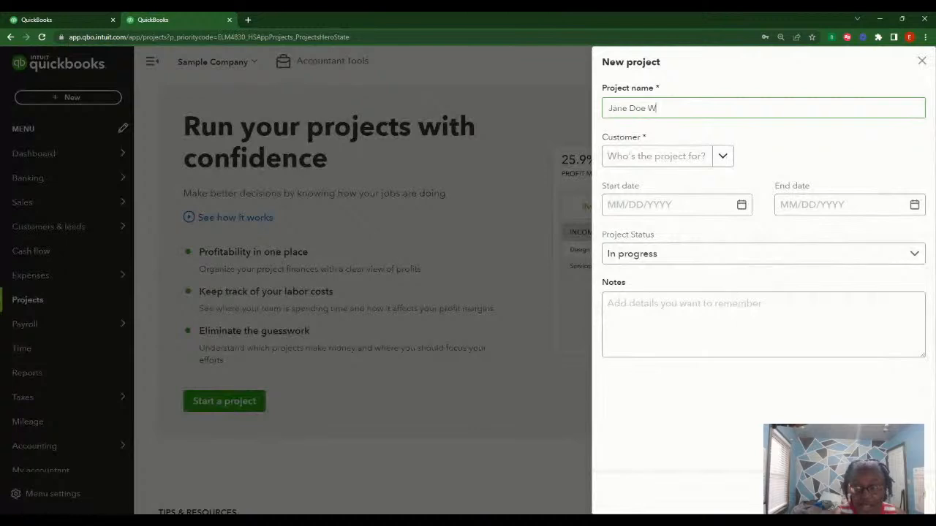
{"action": "type", "text": "edding"}
- Add a new customer for the project and enter the customer's full name as the display name
{"action": "left_click", "coordinate": [667, 156]}
{"action": "left_click", "coordinate": [643, 187]}
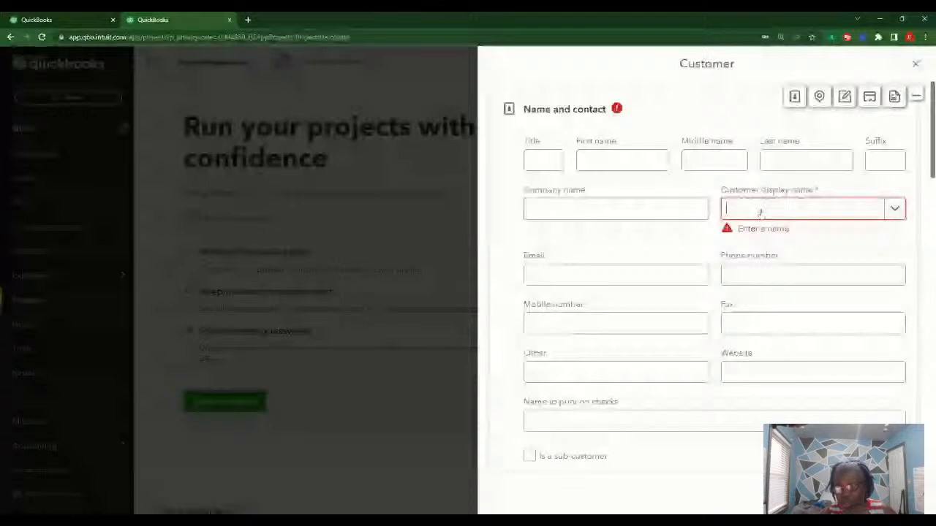
{"action": "type", "text": "Jane"}
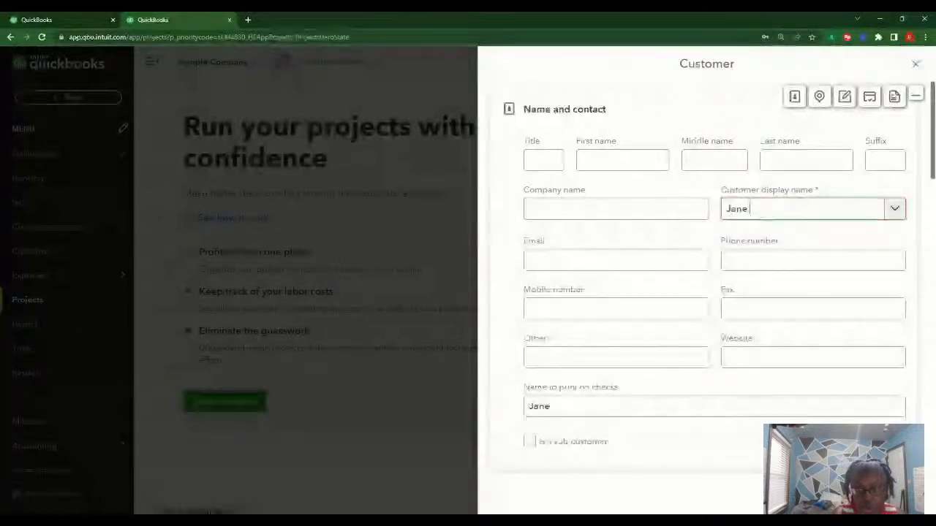
{"action": "type", "text": " Doe"}
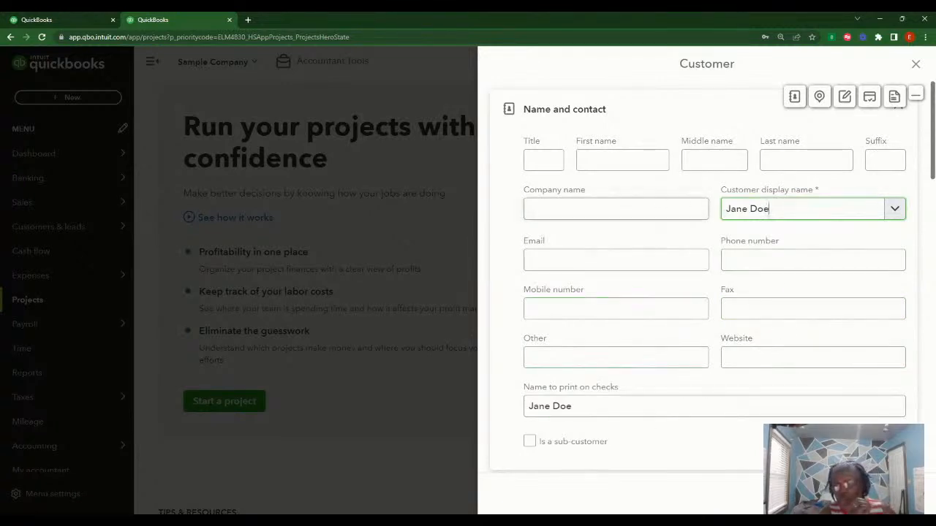
- Replace the name to print on checks with the couple's joint full name and save the new customer
{"action": "left_click", "coordinate": [585, 209]}
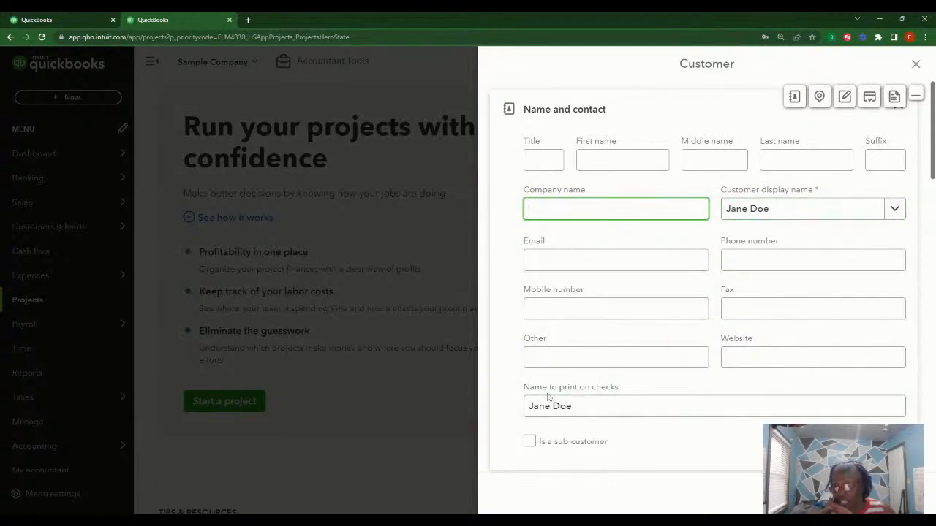
{"action": "left_click_drag", "start_coordinate": [575, 407], "coordinate": [516, 410]}
{"action": "type", "text": "J"}
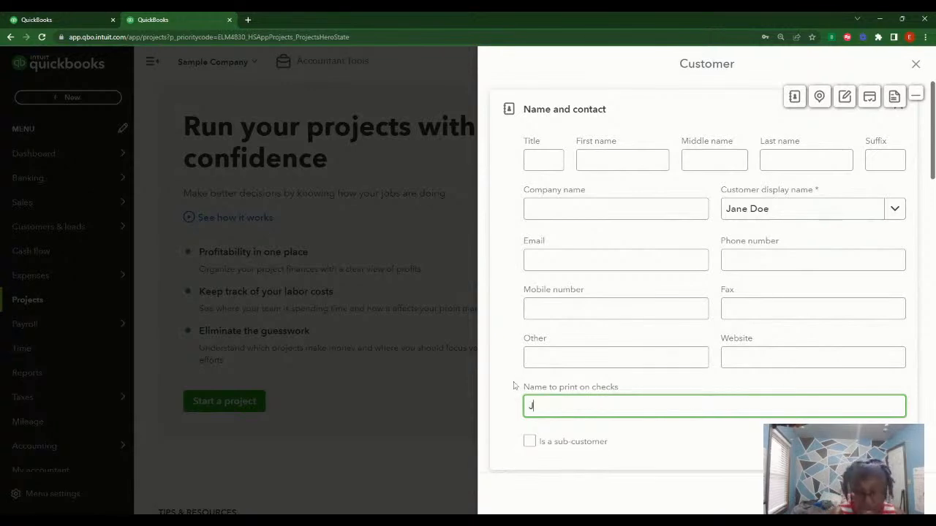
{"action": "type", "text": "an"}
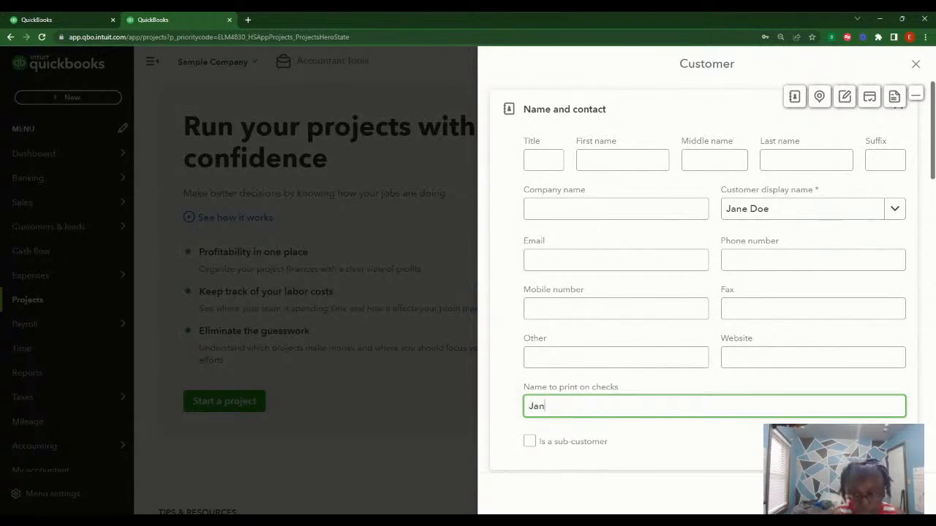
{"action": "type", "text": "e and Joe Doe"}
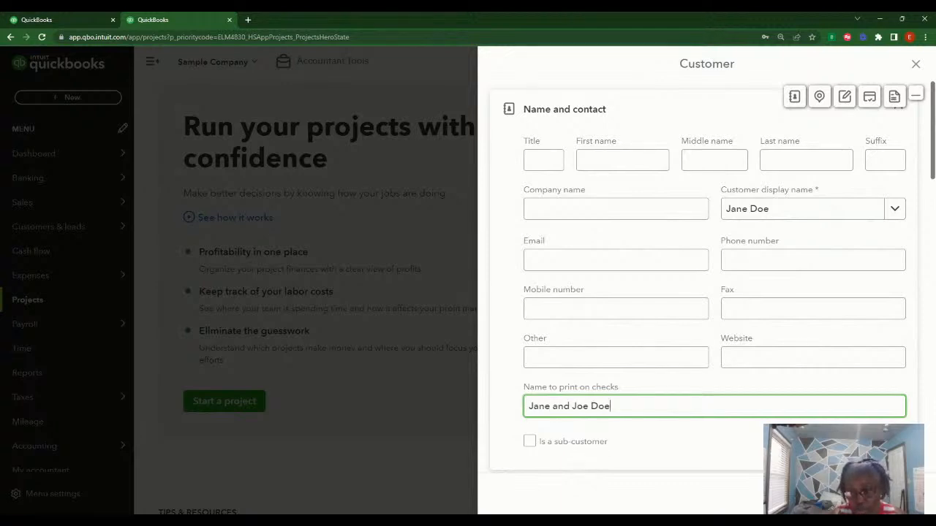
{"action": "left_click", "coordinate": [539, 470]}
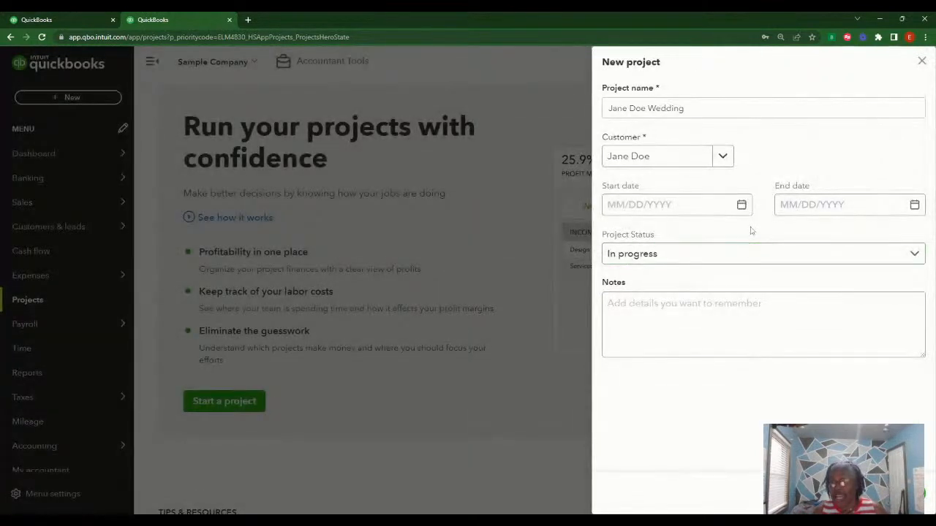
- Set the project's start date to 06/01/2023 and its end date to 07/31/2023
{"action": "left_click", "coordinate": [742, 204]}
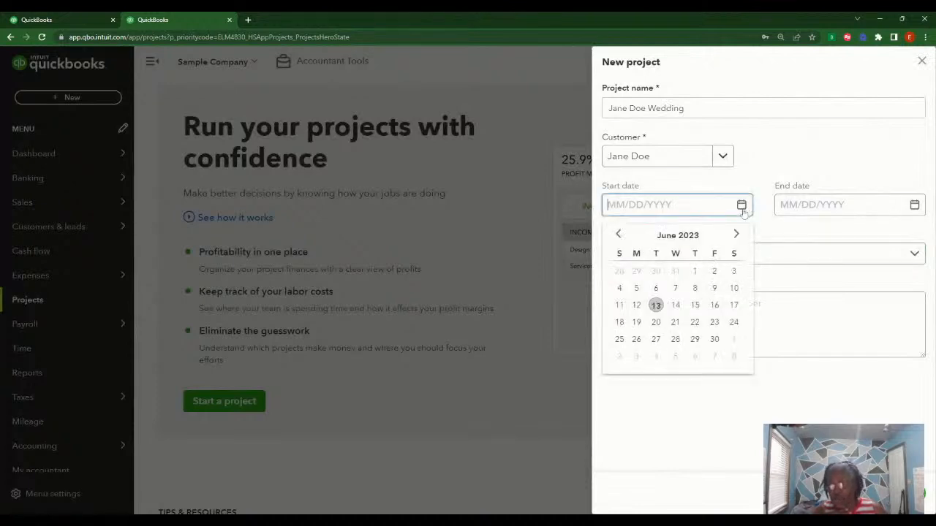
{"action": "left_click", "coordinate": [696, 270]}
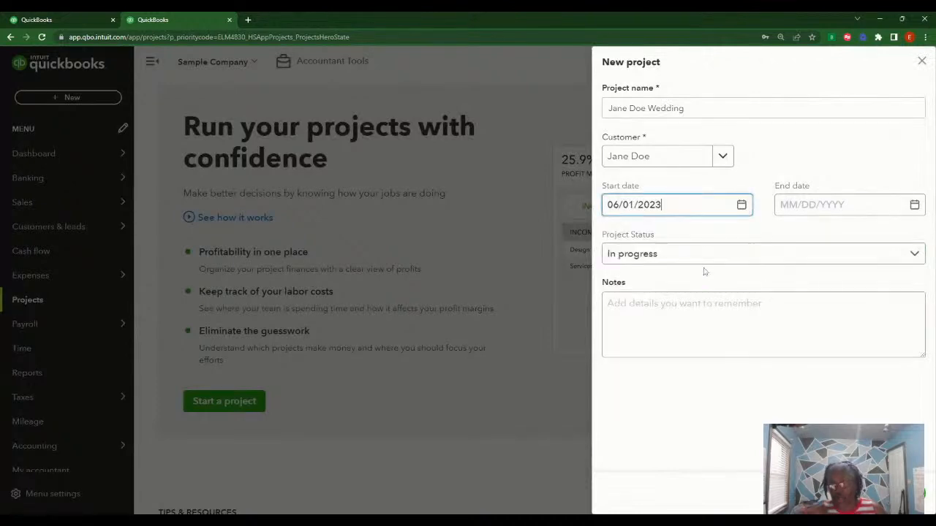
{"action": "left_click", "coordinate": [914, 205]}
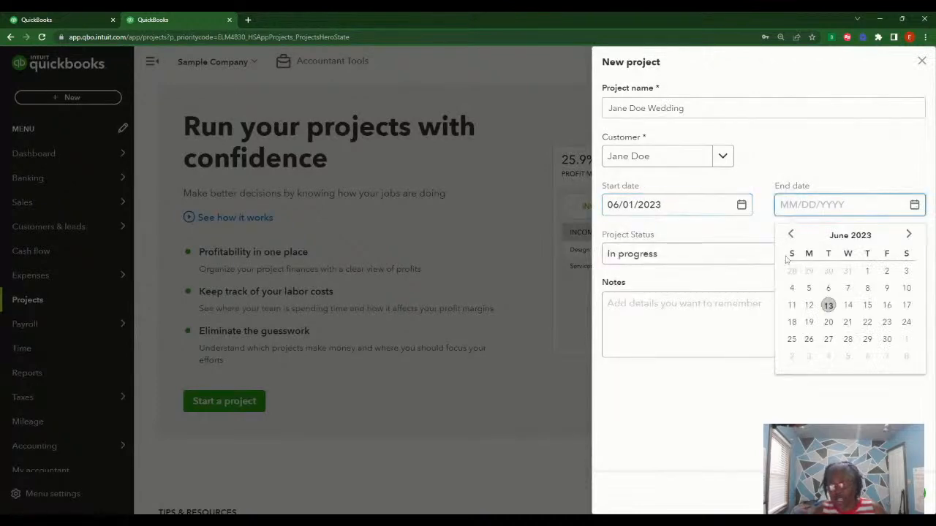
{"action": "left_click", "coordinate": [909, 235]}
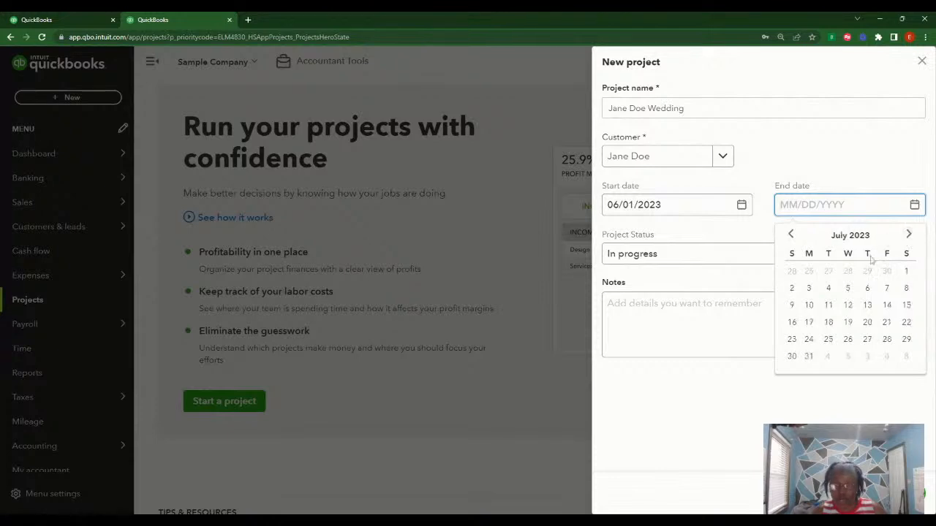
{"action": "left_click", "coordinate": [808, 356]}
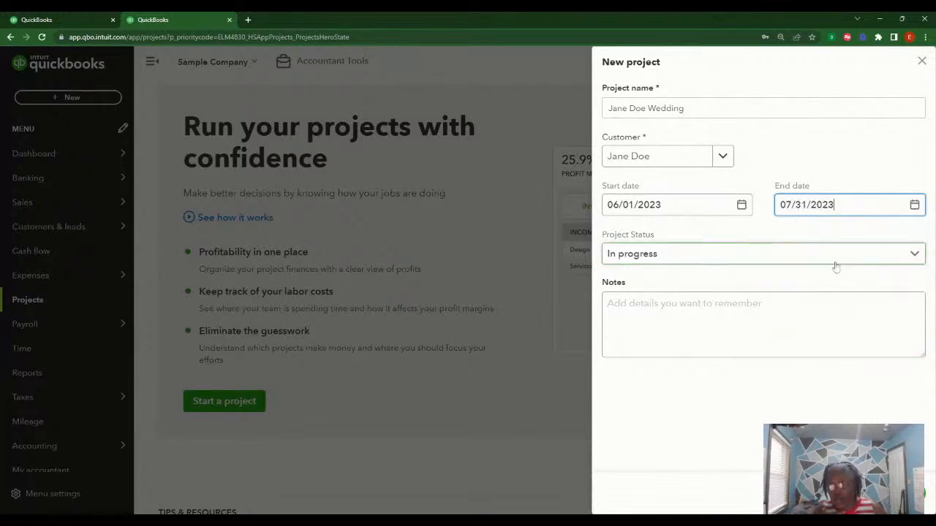
- Save the project with the status In progress and dismiss the introductory tour on its overview page
{"action": "left_click", "coordinate": [912, 253]}
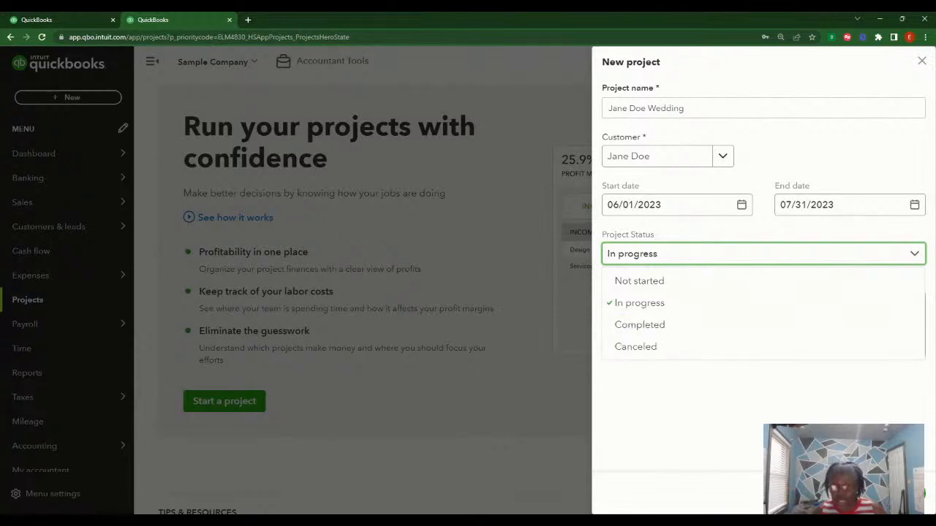
{"action": "left_click", "coordinate": [896, 494]}
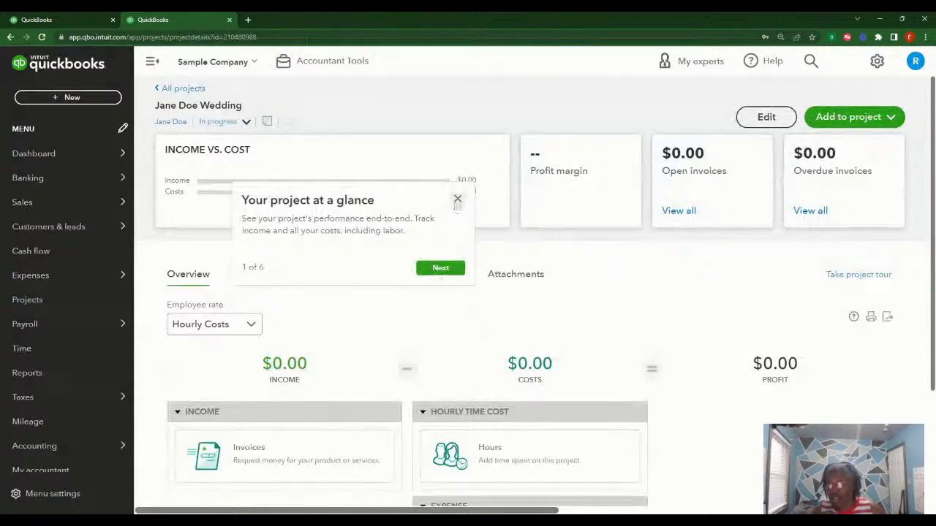
{"action": "left_click", "coordinate": [457, 200]}
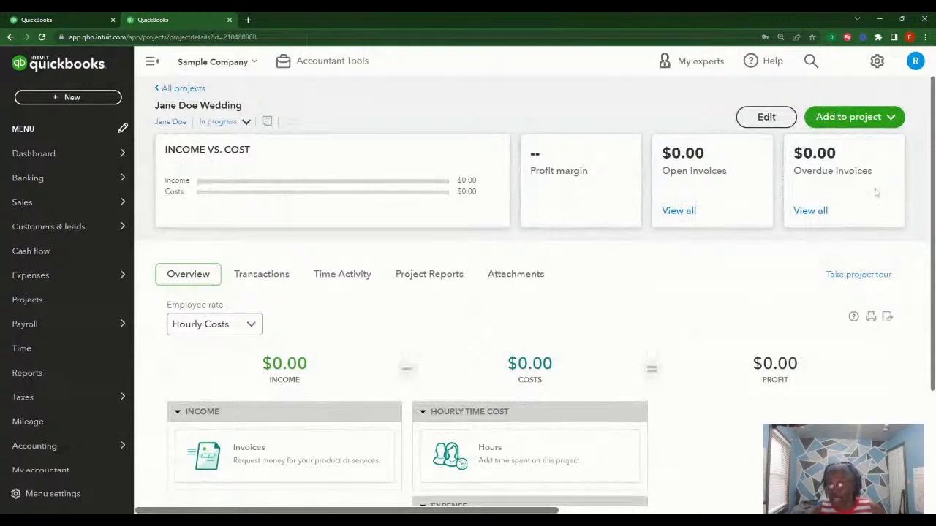
{"action": "scroll", "coordinate": [863, 196], "scroll_direction": "down", "scroll_amount": 1}
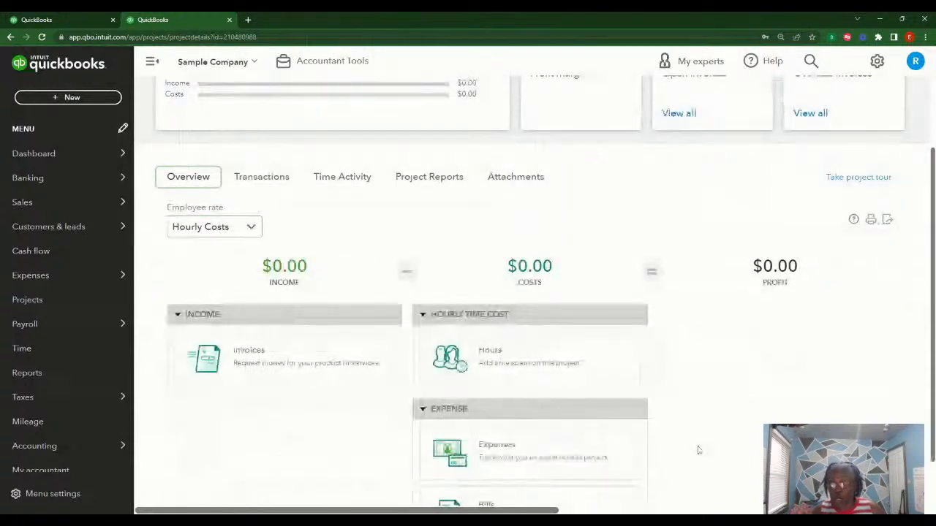
{"action": "scroll", "coordinate": [629, 293], "scroll_direction": "up", "scroll_amount": 1}
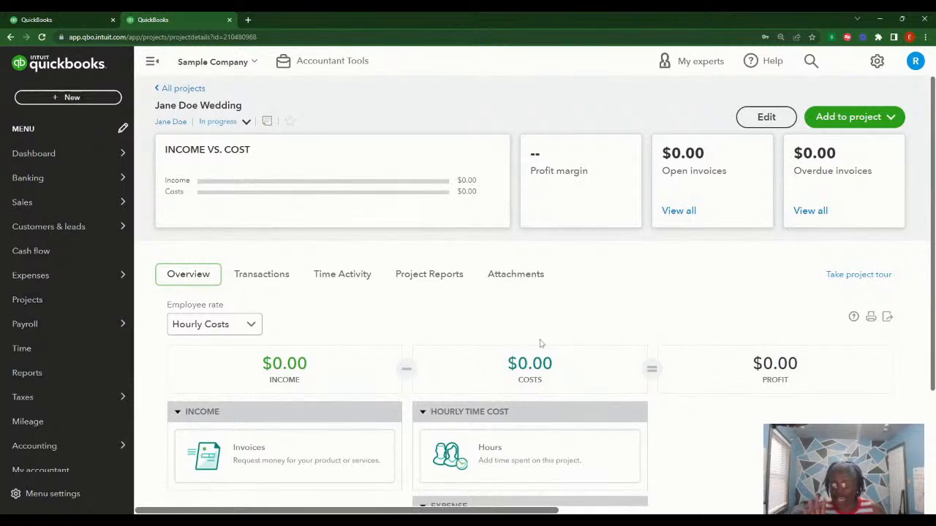
- Create a new sales estimate and choose the wedding customer for it
{"action": "mouse_move", "coordinate": [8, 187]}
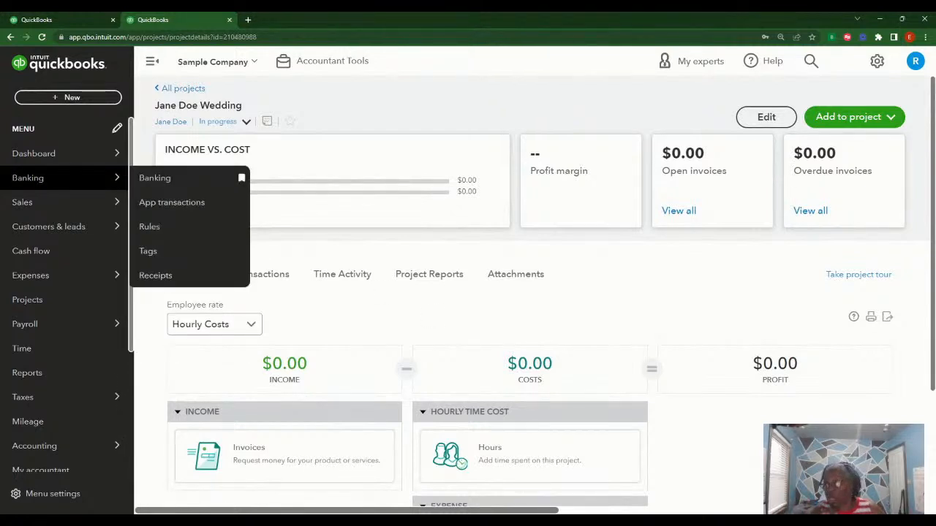
{"action": "mouse_move", "coordinate": [63, 213]}
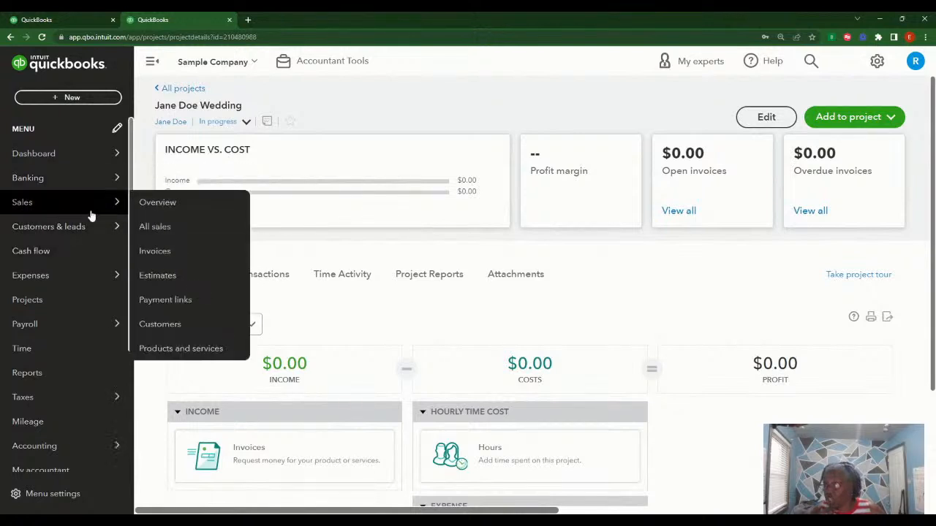
{"action": "left_click", "coordinate": [174, 278]}
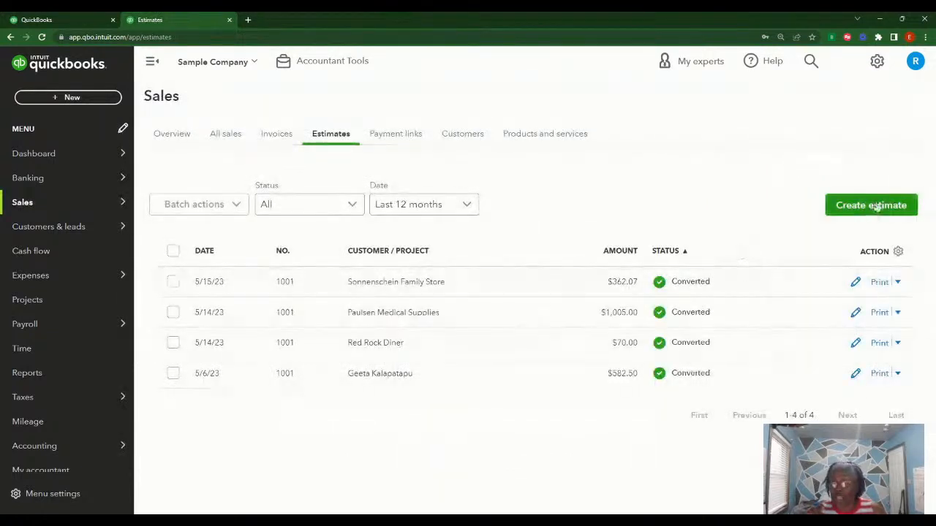
{"action": "scroll", "coordinate": [873, 203], "scroll_direction": "down", "scroll_amount": 1}
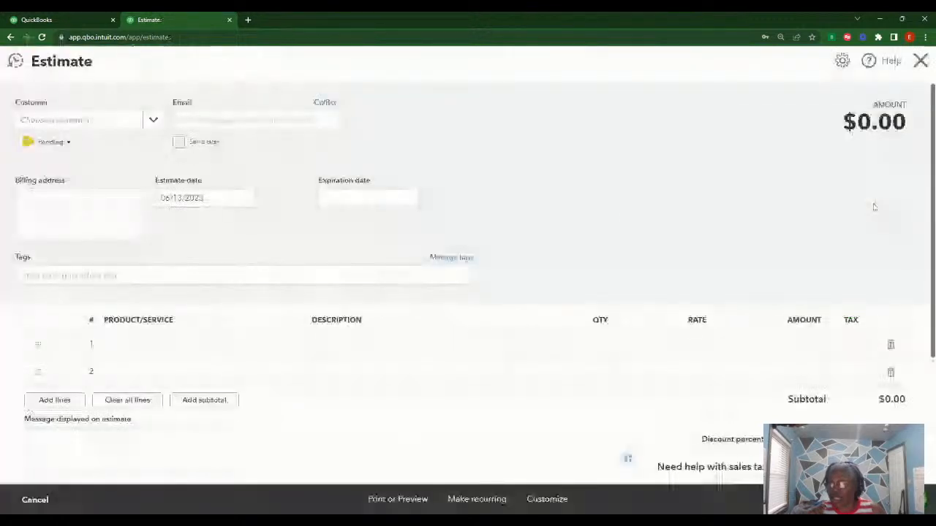
{"action": "left_click", "coordinate": [122, 120]}
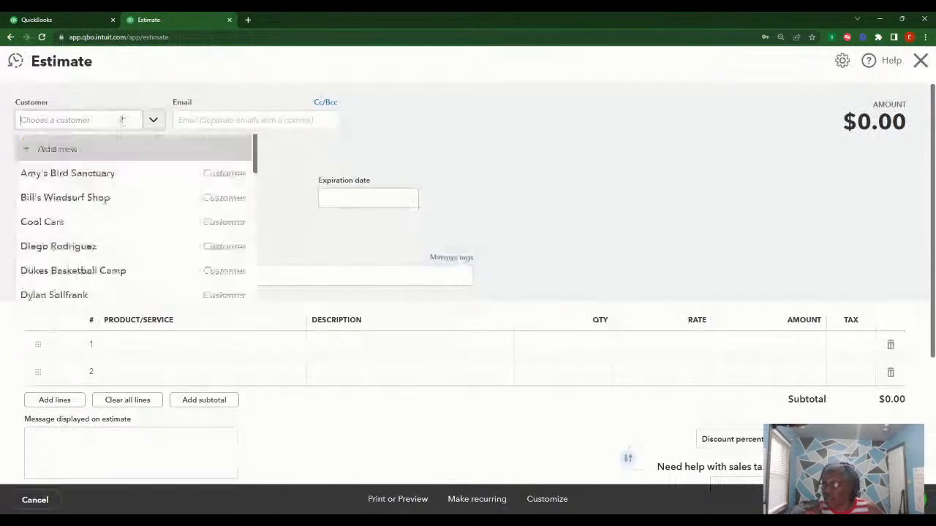
{"action": "type", "text": "ja"}
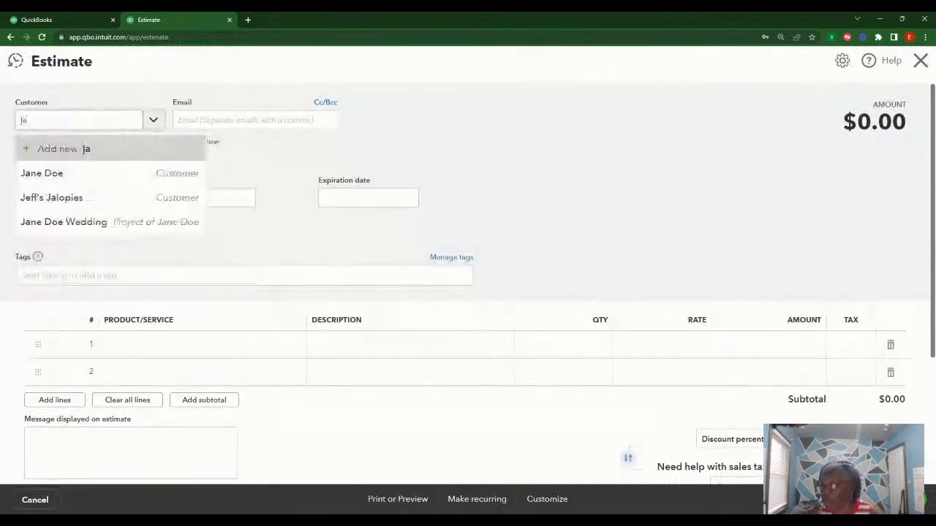
{"action": "key", "text": "Down"}
{"action": "key", "text": "Return"}
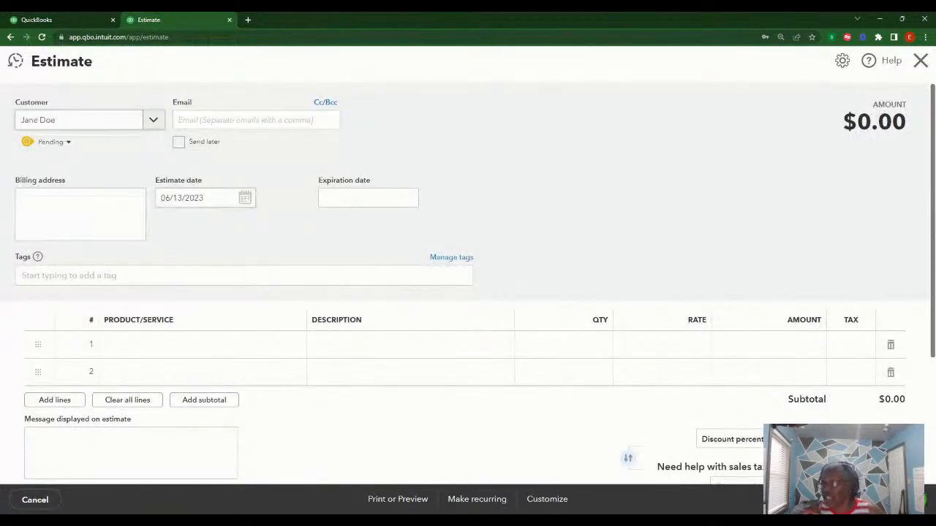
- Set the estimate date to 06/01/2023
{"action": "left_click", "coordinate": [181, 120]}
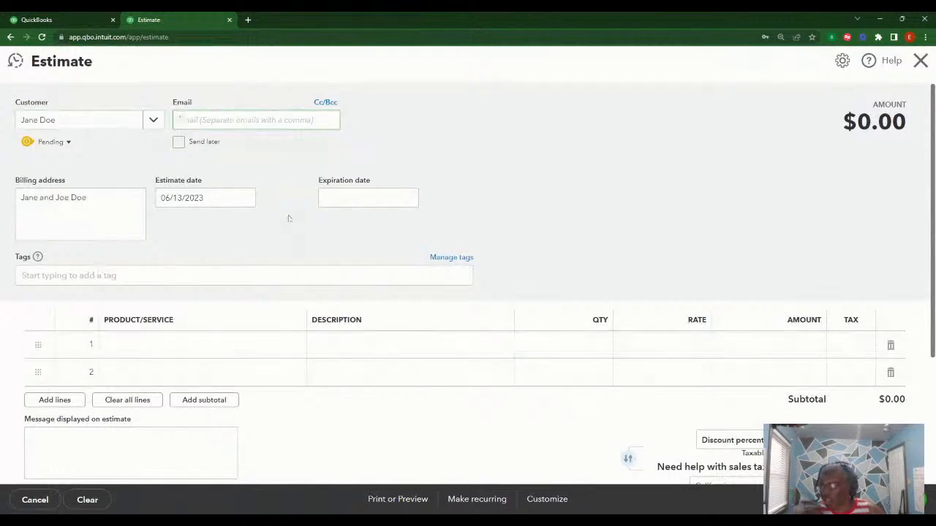
{"action": "left_click", "coordinate": [244, 201]}
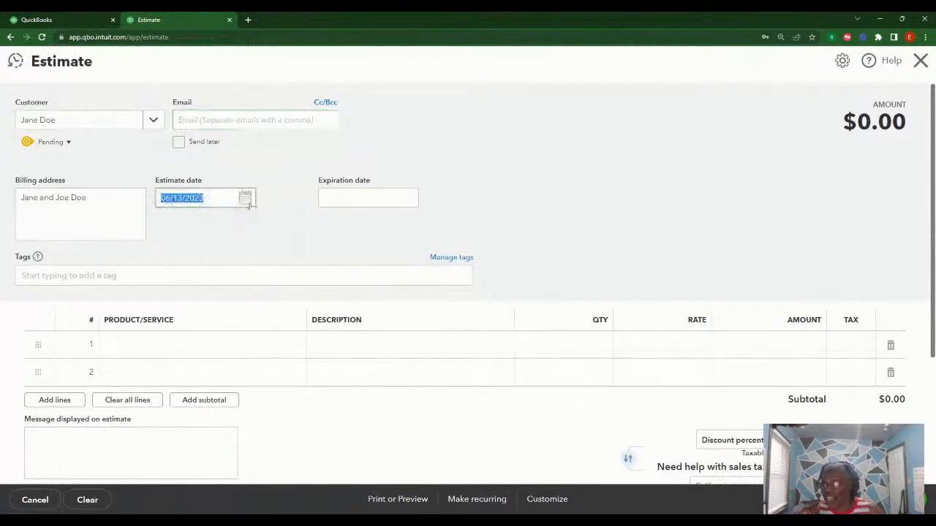
{"action": "left_click", "coordinate": [246, 201]}
{"action": "left_click", "coordinate": [234, 263]}
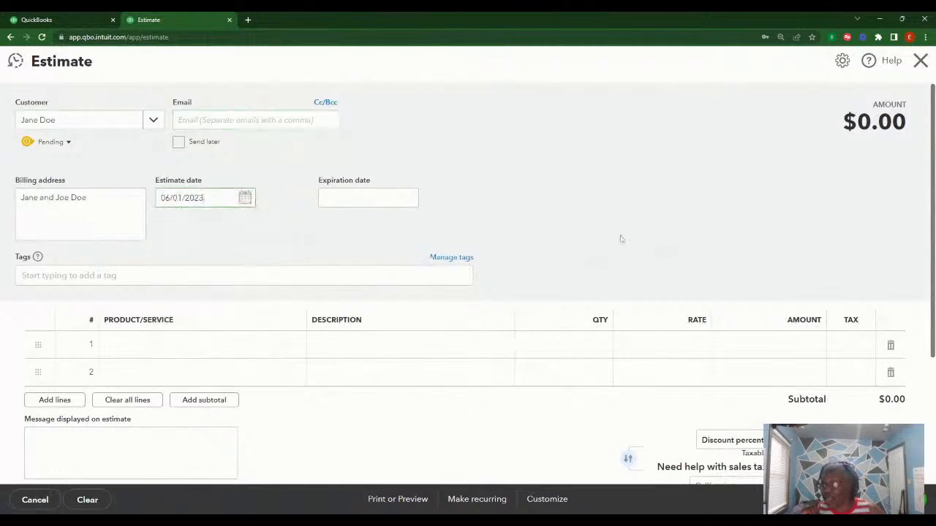
{"action": "left_click", "coordinate": [625, 240]}
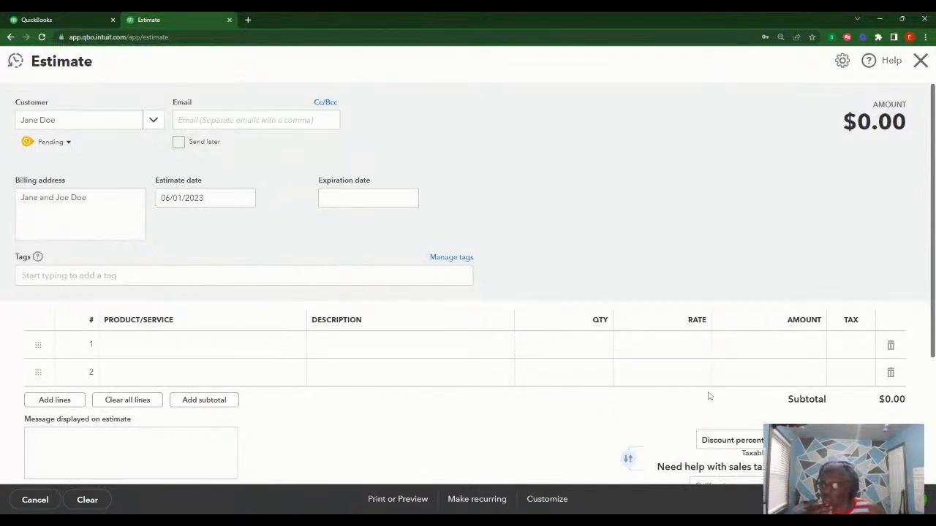
- Add a new item of type Service for the estimate's first line and name it "Wedding Plans"
{"action": "scroll", "coordinate": [512, 336], "scroll_direction": "down", "scroll_amount": 3}
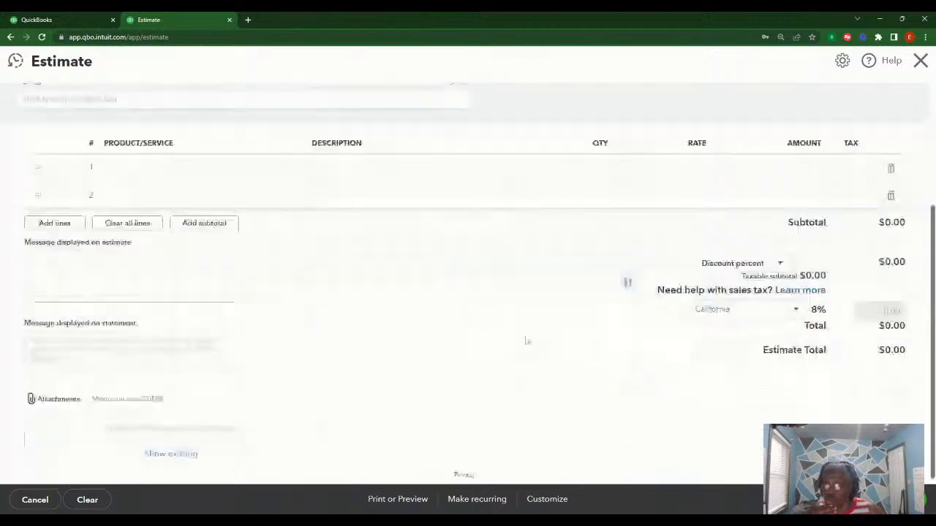
{"action": "scroll", "coordinate": [526, 341], "scroll_direction": "up", "scroll_amount": 3}
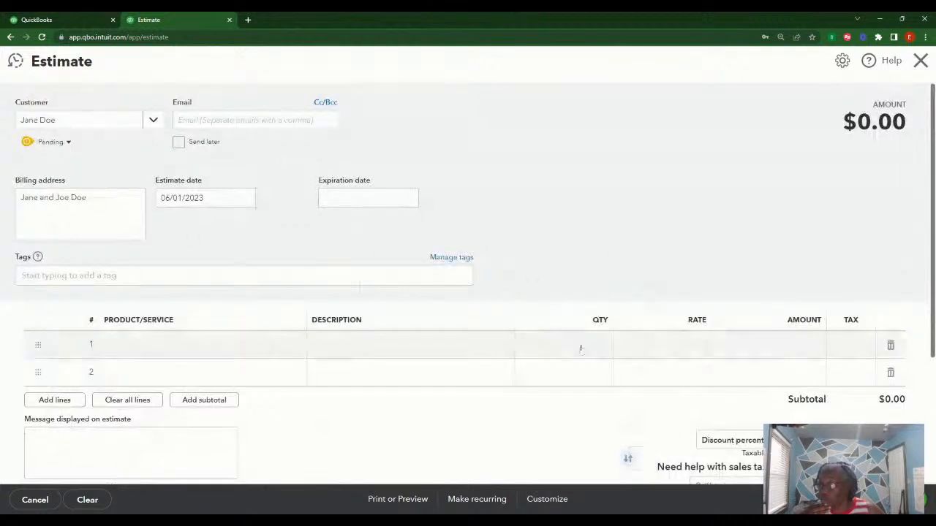
{"action": "left_click", "coordinate": [193, 349]}
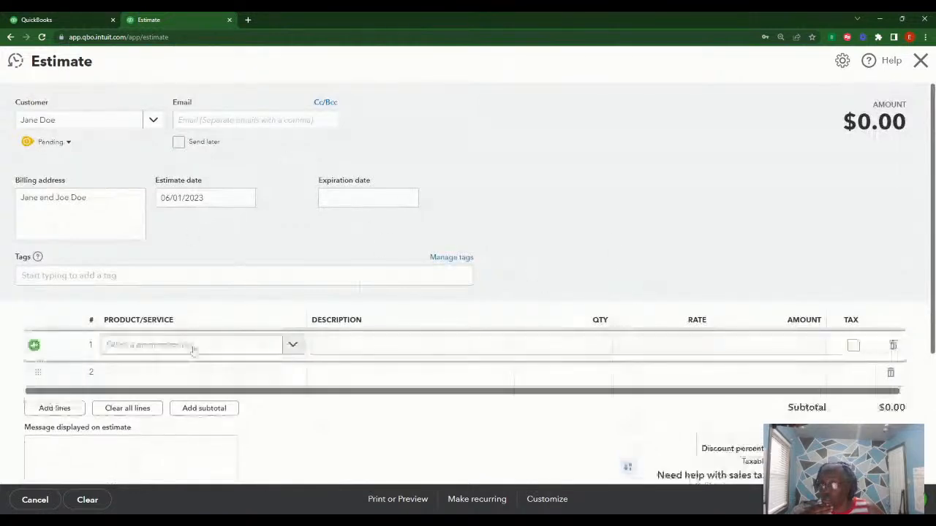
{"action": "left_click", "coordinate": [259, 345]}
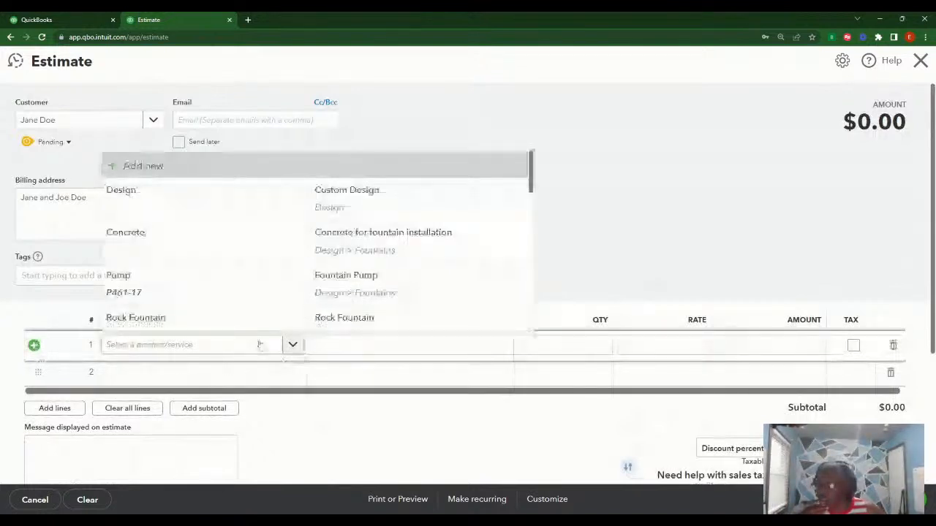
{"action": "left_click", "coordinate": [212, 343]}
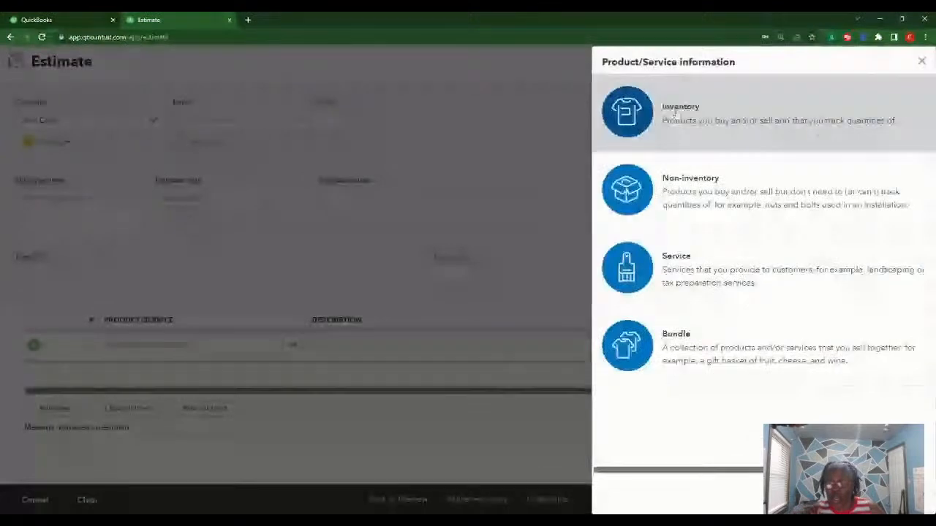
{"action": "left_click", "coordinate": [770, 272]}
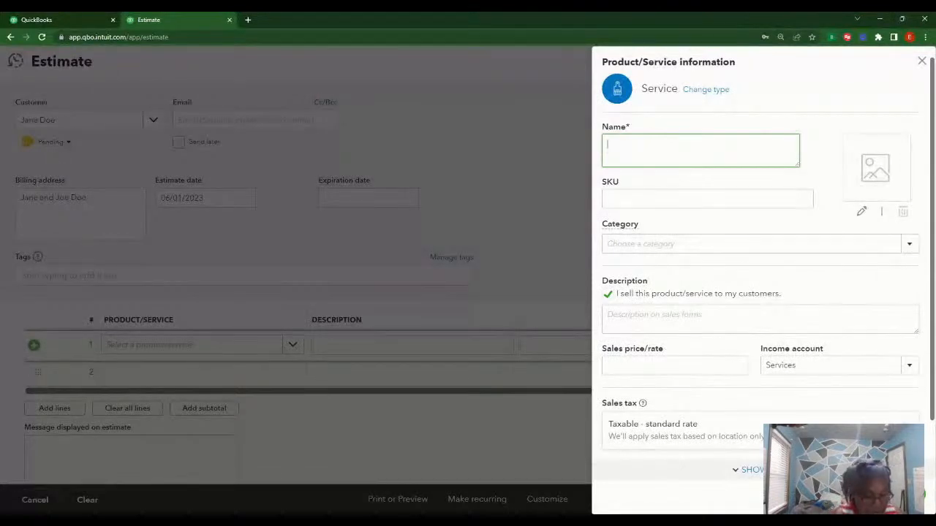
{"action": "type", "text": "Wedding"}
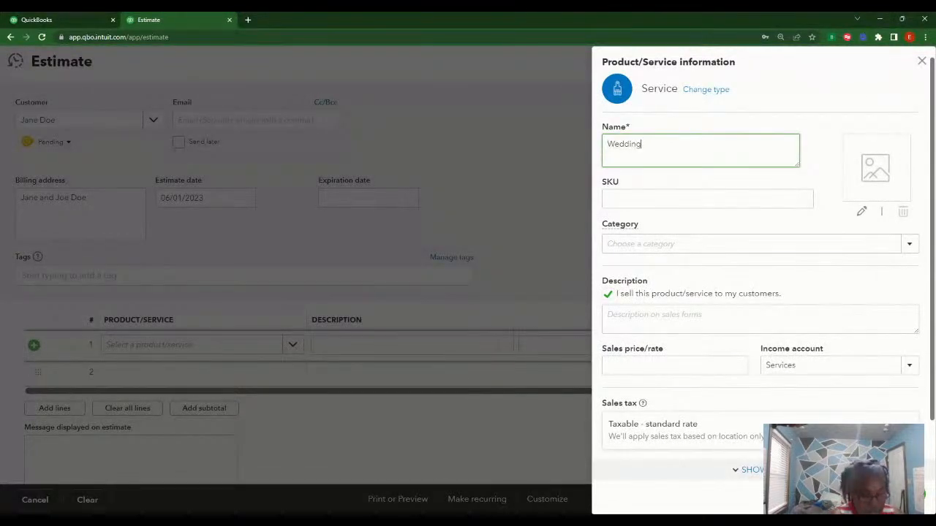
{"action": "type", "text": " Plans"}
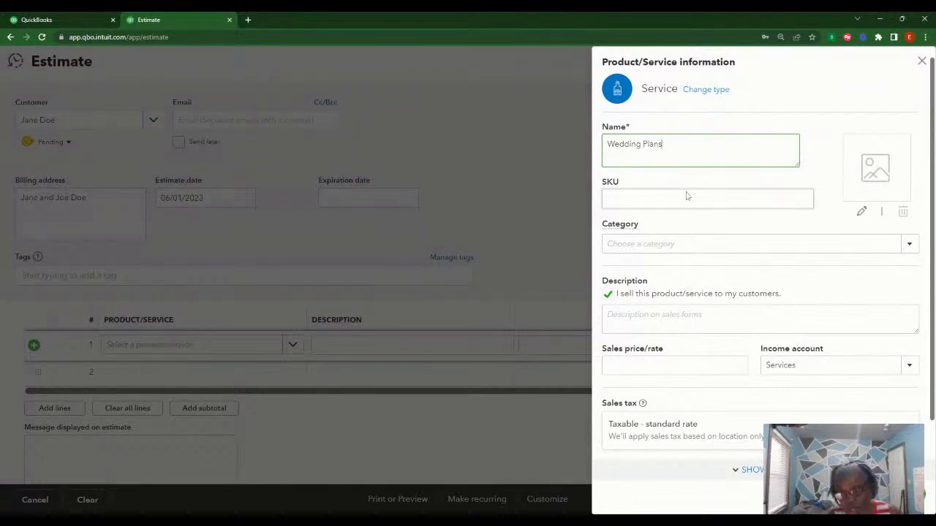
- Leave the service's category empty and enter "Planning a Wedding" as its sales description
{"action": "left_click", "coordinate": [724, 244]}
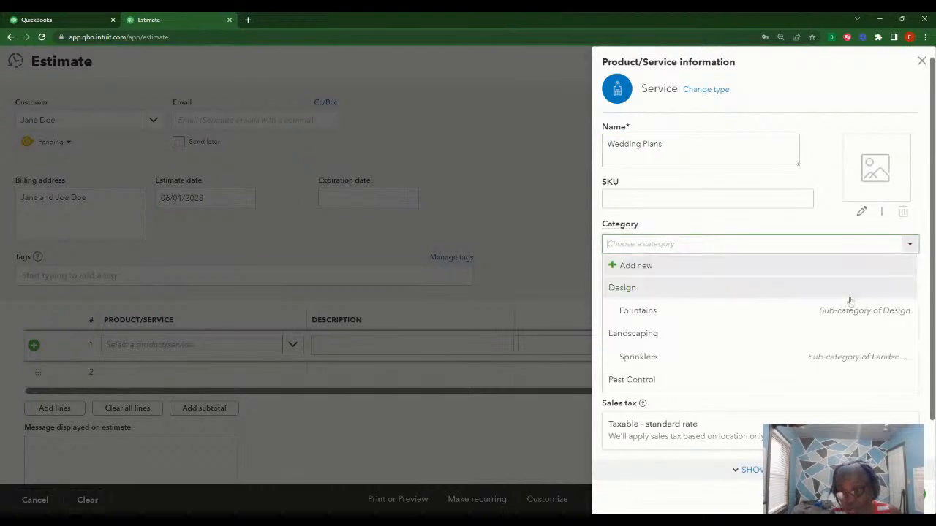
{"action": "left_click", "coordinate": [738, 402]}
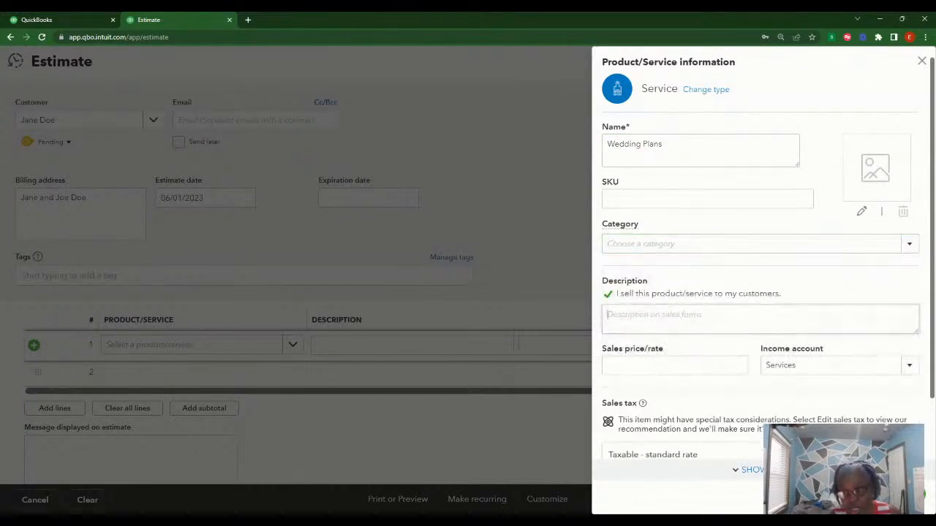
{"action": "type", "text": "Planning"}
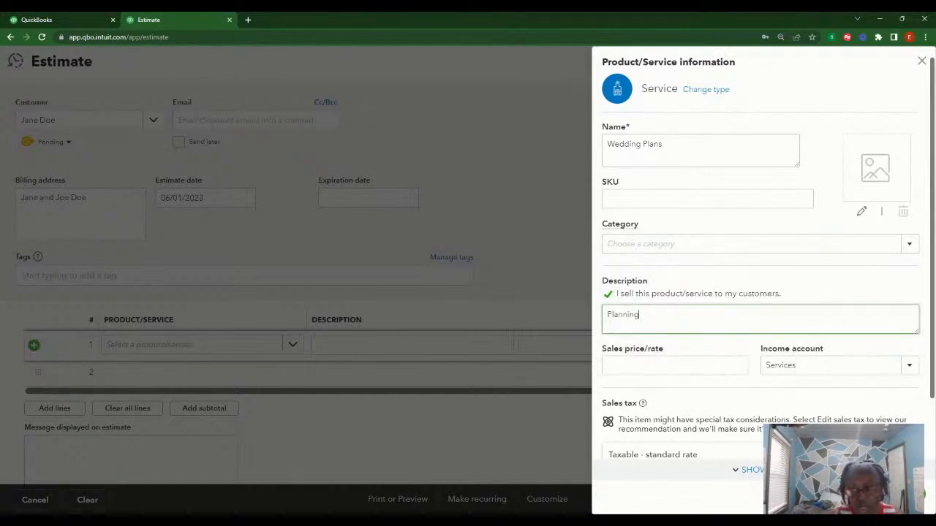
{"action": "type", "text": " a Wedding"}
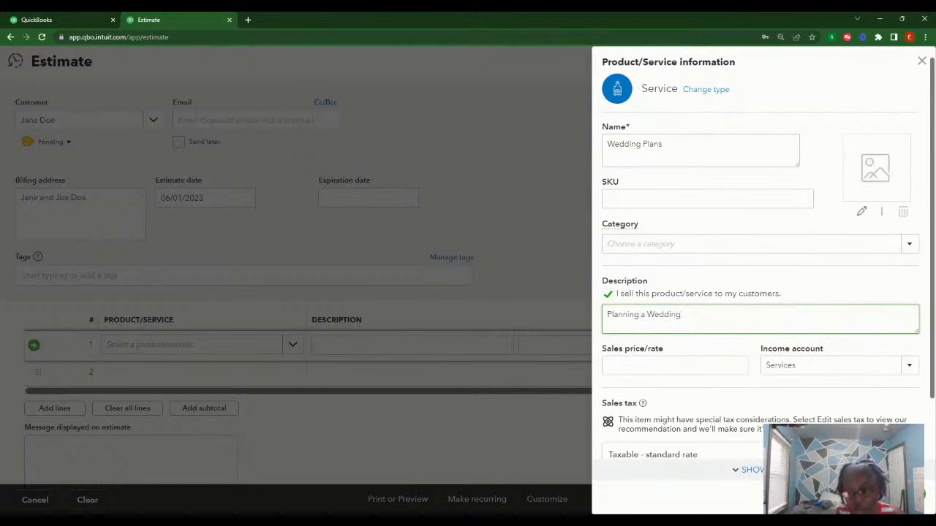
- Keep Services as the income account, set the Wedding Plans sales price to 5000, and save the new service
{"action": "left_click", "coordinate": [911, 370]}
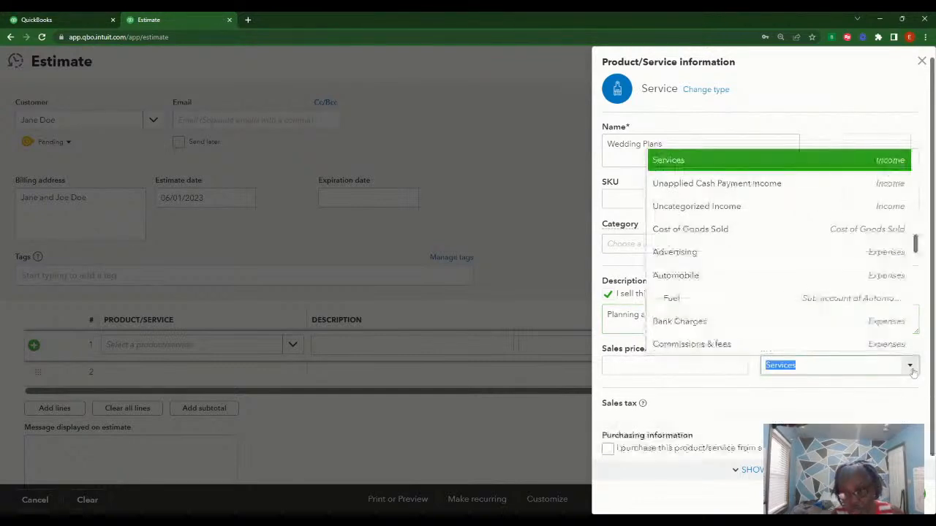
{"action": "left_click", "coordinate": [913, 373]}
{"action": "left_click", "coordinate": [742, 365]}
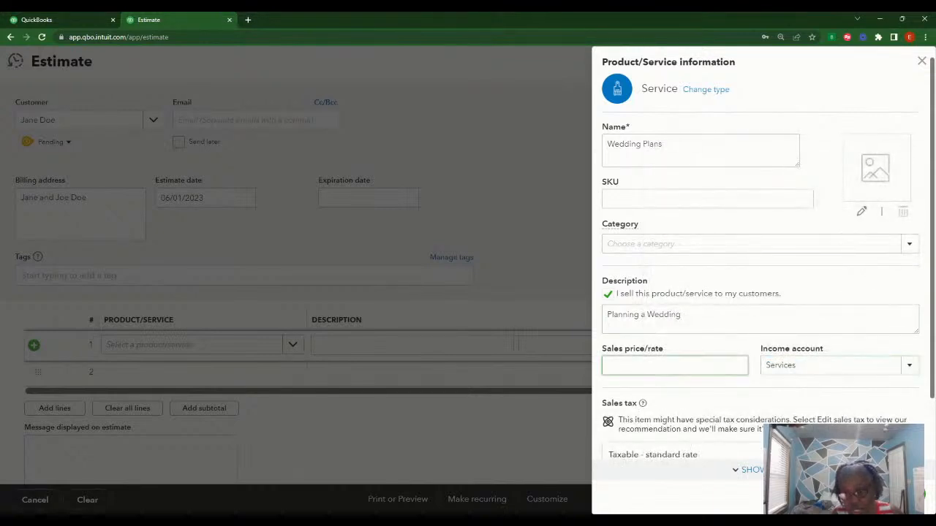
{"action": "mouse_move", "coordinate": [642, 403]}
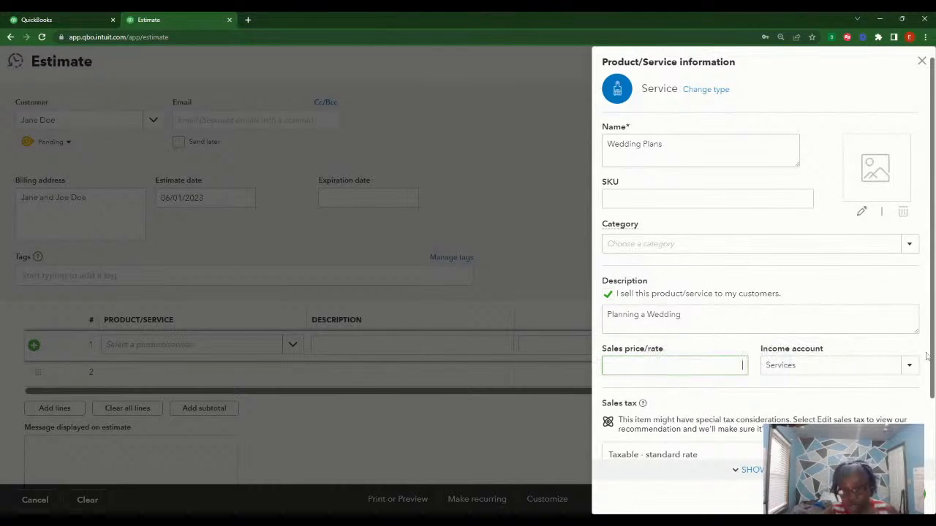
{"action": "scroll", "coordinate": [760, 292], "scroll_direction": "down", "scroll_amount": 1}
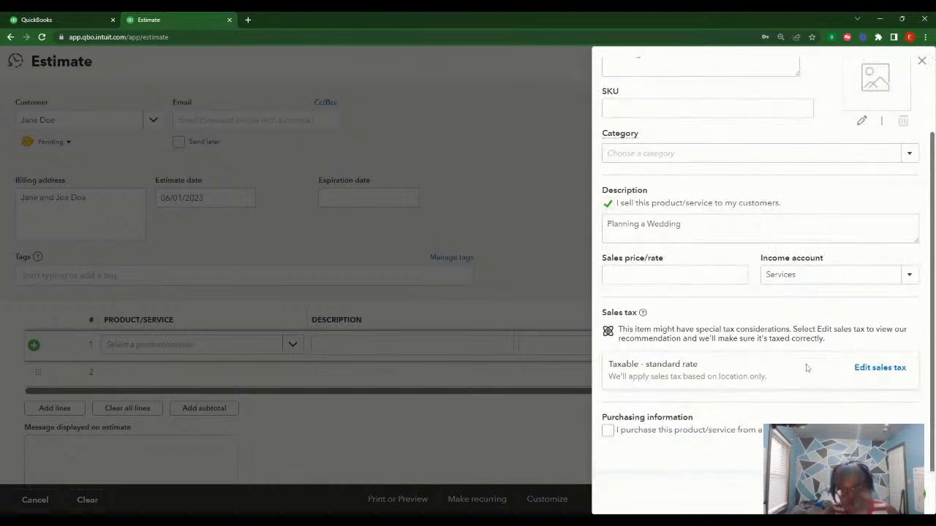
{"action": "left_click", "coordinate": [742, 274]}
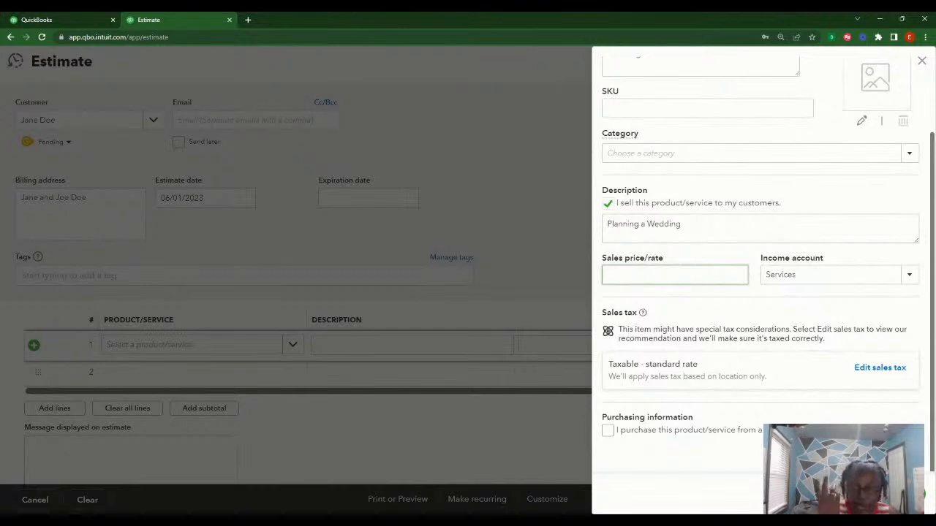
{"action": "type", "text": "5000"}
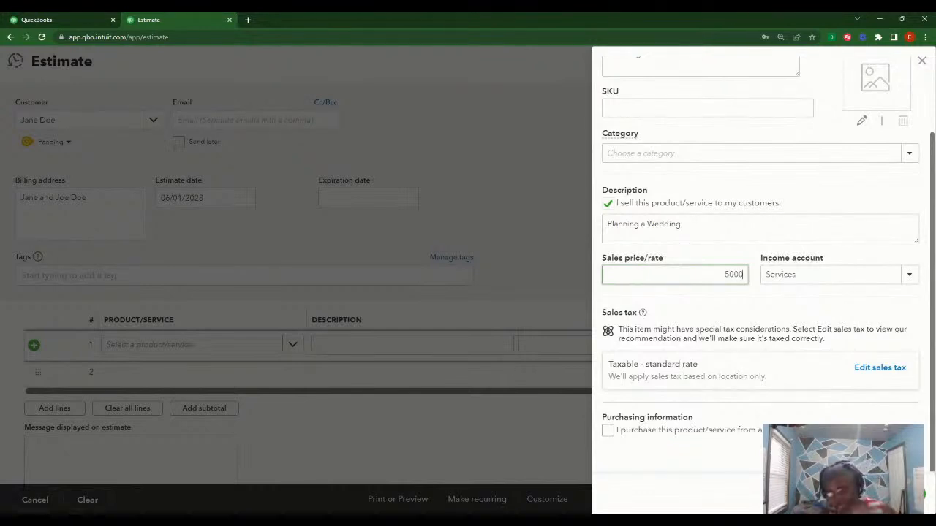
{"action": "left_click", "coordinate": [874, 495]}
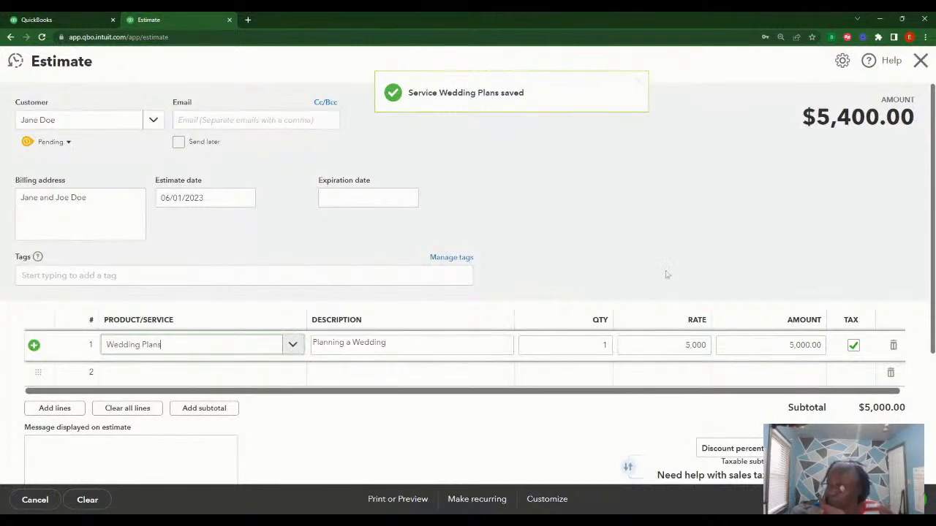
- Choose the California (8%) sales tax rate for the estimate
{"action": "scroll", "coordinate": [856, 345], "scroll_direction": "down", "scroll_amount": 3}
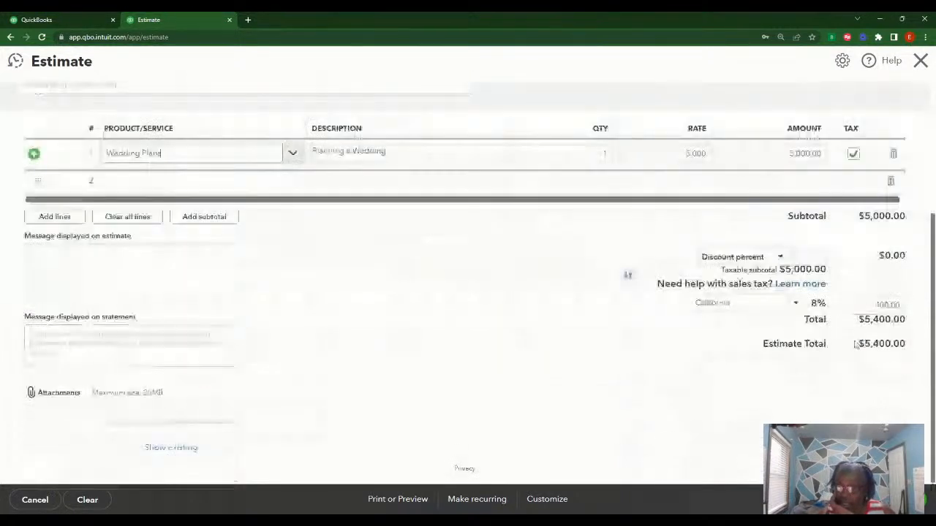
{"action": "left_click", "coordinate": [738, 303]}
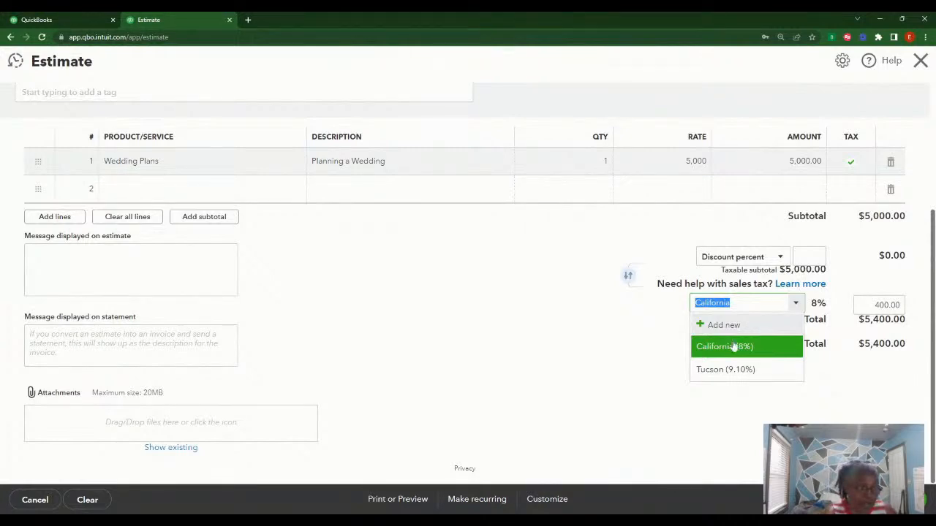
{"action": "left_click", "coordinate": [769, 348]}
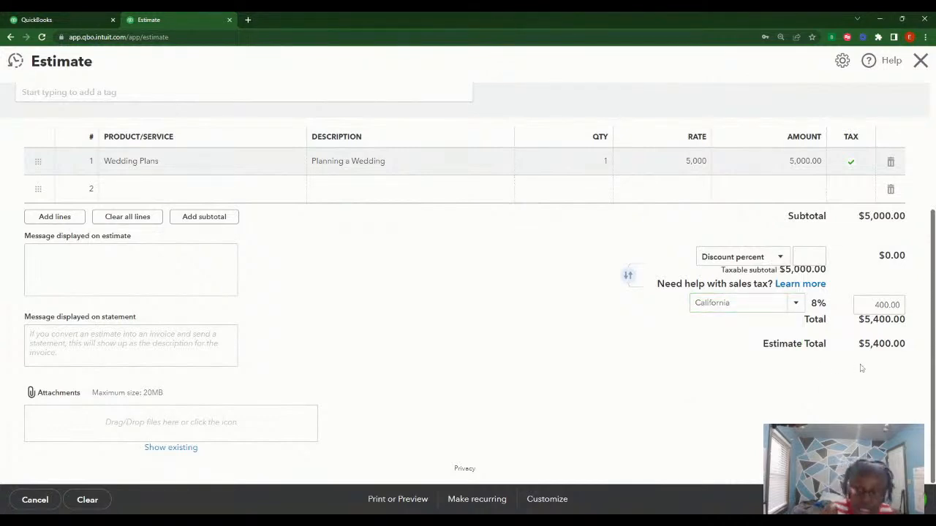
- Set the estimate's expiration date to 06/30/2023 and save the estimate
{"action": "scroll", "coordinate": [468, 291], "scroll_direction": "up", "scroll_amount": 3}
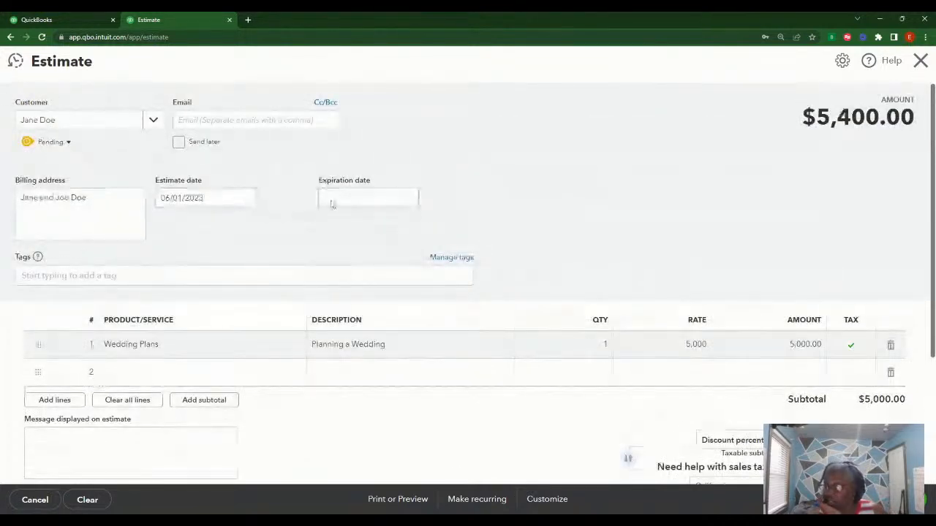
{"action": "left_click", "coordinate": [408, 198]}
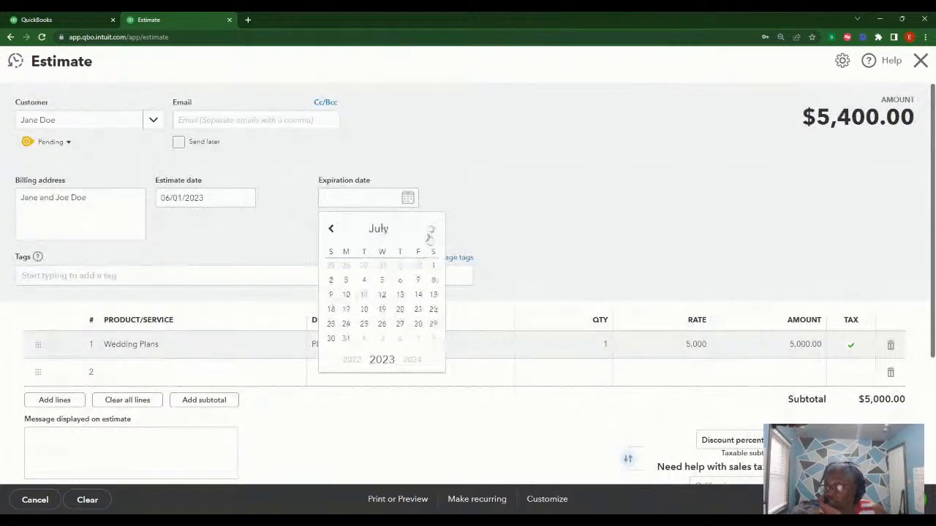
{"action": "left_click", "coordinate": [330, 231]}
{"action": "left_click", "coordinate": [418, 325]}
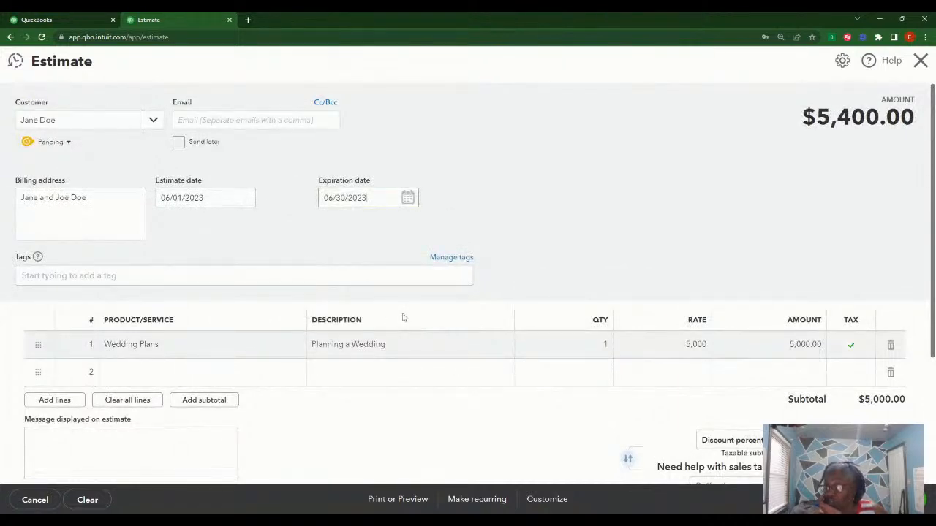
{"action": "scroll", "coordinate": [599, 261], "scroll_direction": "down", "scroll_amount": 3}
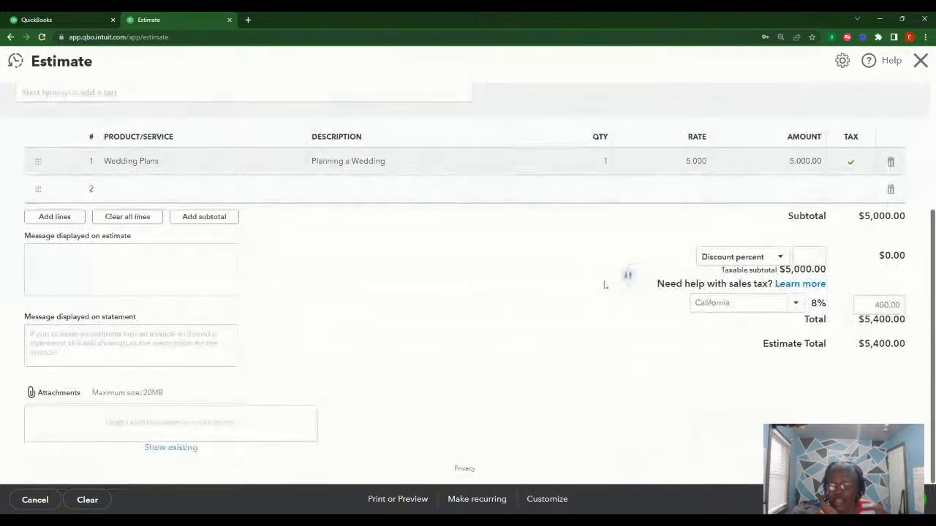
{"action": "scroll", "coordinate": [600, 300], "scroll_direction": "up", "scroll_amount": 3}
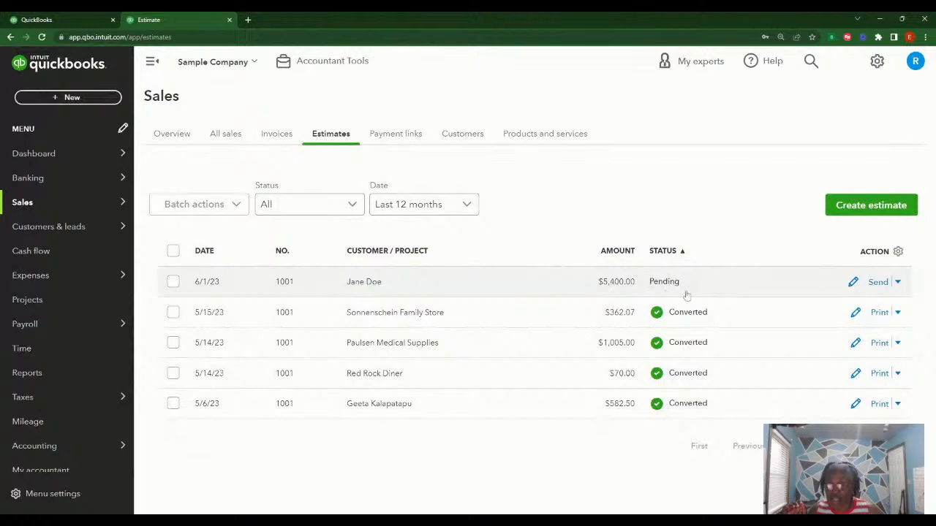
- Try converting the pending wedding estimate to an invoice, review its dates, line and totals, and leave without saving
{"action": "left_click", "coordinate": [897, 282]}
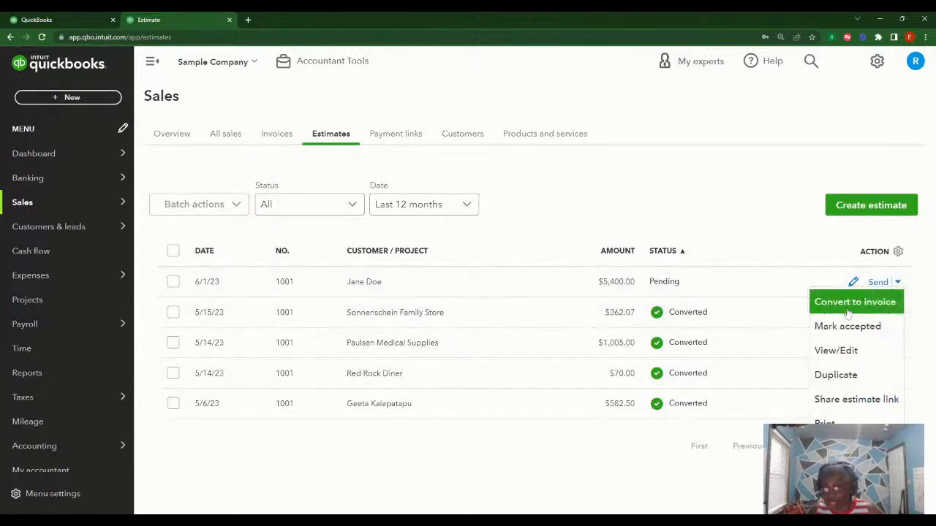
{"action": "left_click", "coordinate": [857, 308]}
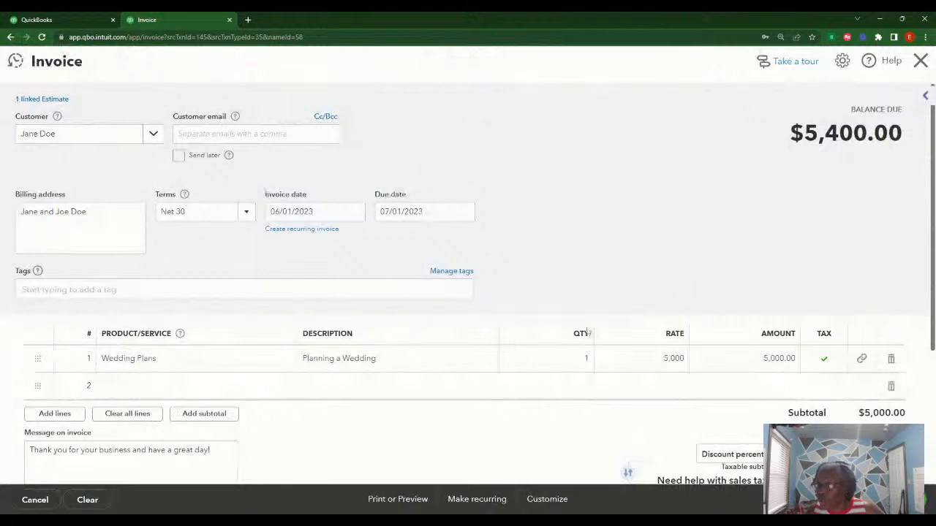
{"action": "scroll", "coordinate": [544, 353], "scroll_direction": "down", "scroll_amount": 3}
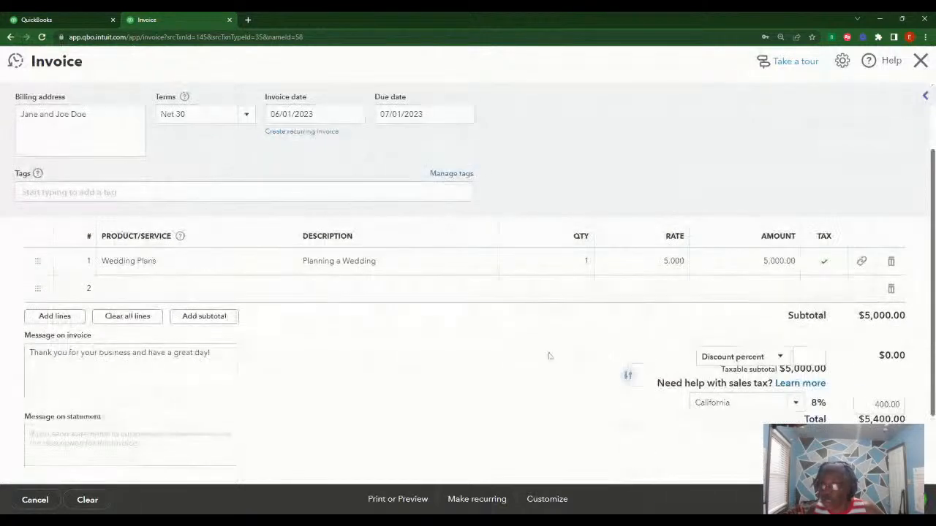
{"action": "scroll", "coordinate": [535, 352], "scroll_direction": "down", "scroll_amount": 2}
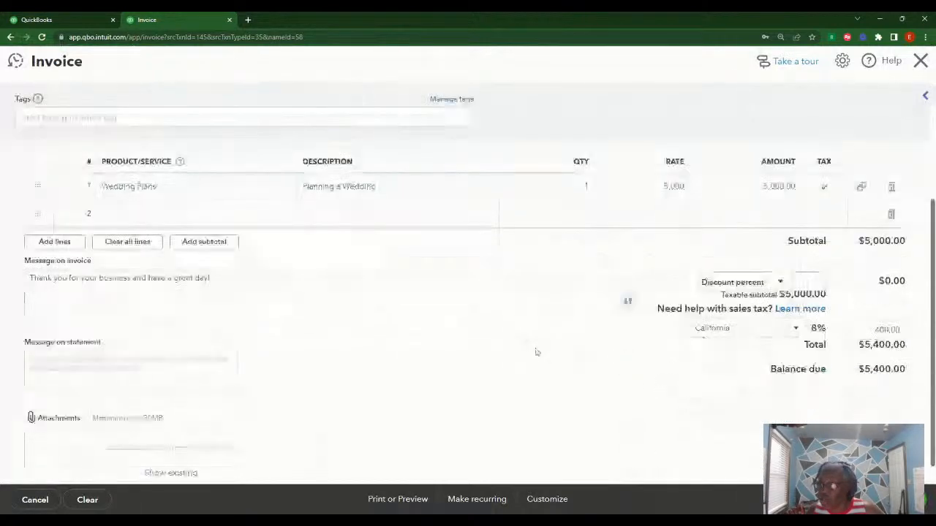
{"action": "scroll", "coordinate": [540, 351], "scroll_direction": "up", "scroll_amount": 4}
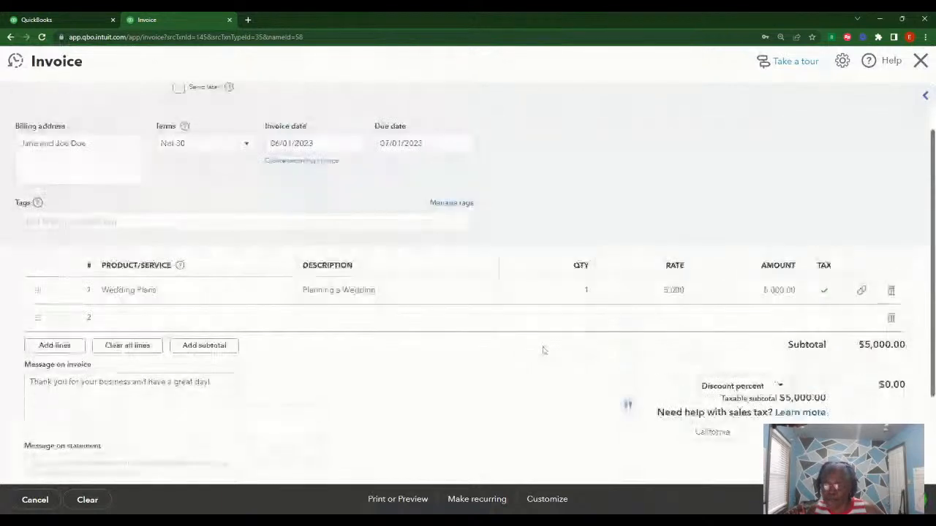
{"action": "scroll", "coordinate": [543, 351], "scroll_direction": "up", "scroll_amount": 2}
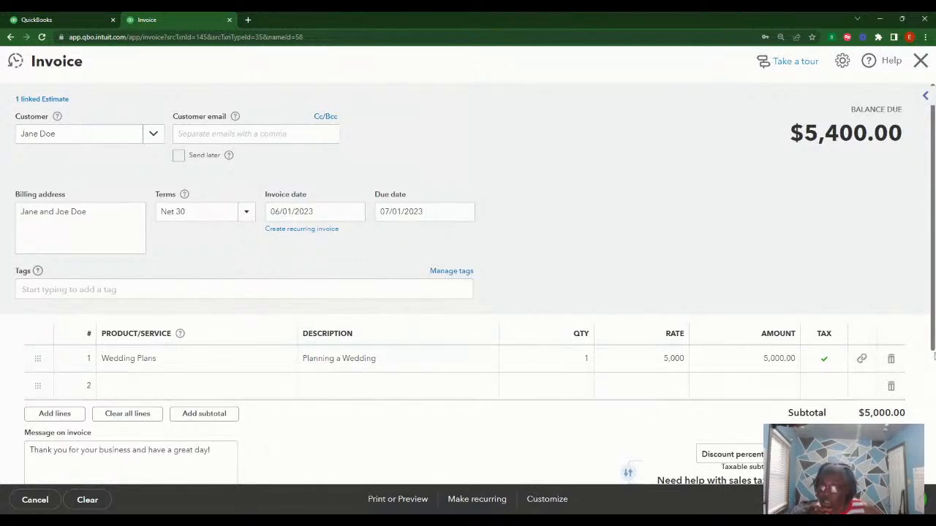
{"action": "scroll", "coordinate": [929, 463], "scroll_direction": "down", "scroll_amount": 3}
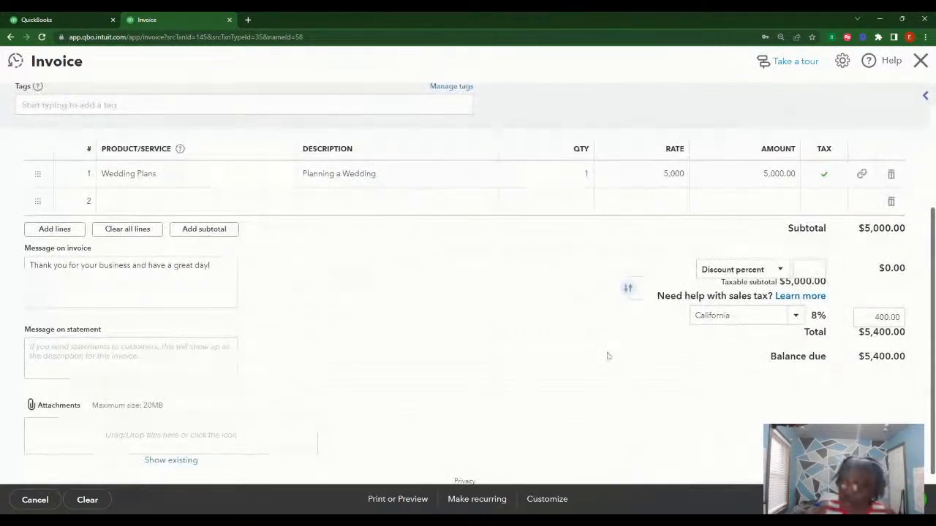
{"action": "left_click", "coordinate": [920, 63]}
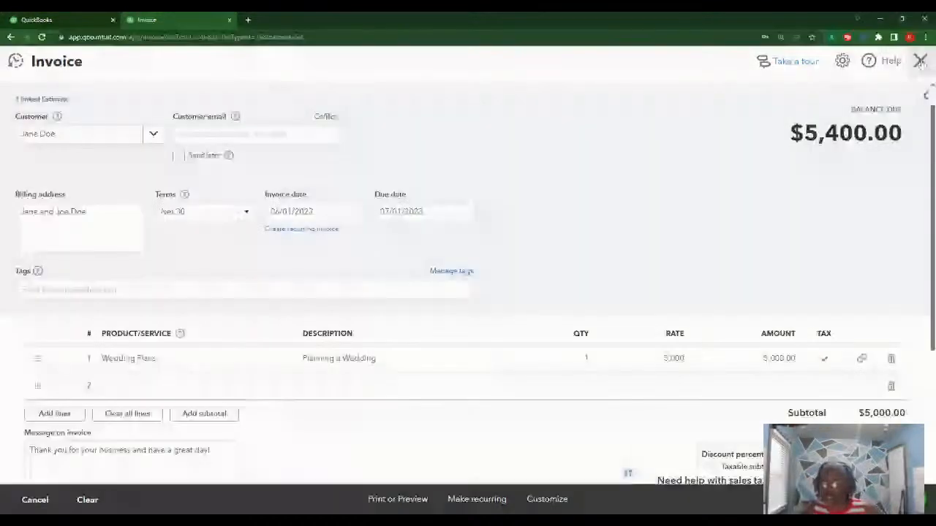
{"action": "left_click", "coordinate": [920, 63]}
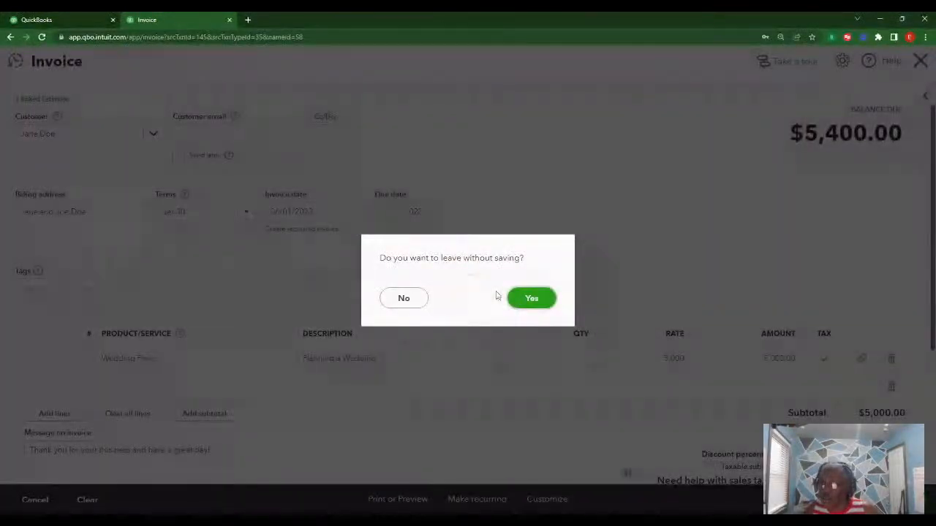
{"action": "left_click", "coordinate": [541, 299]}
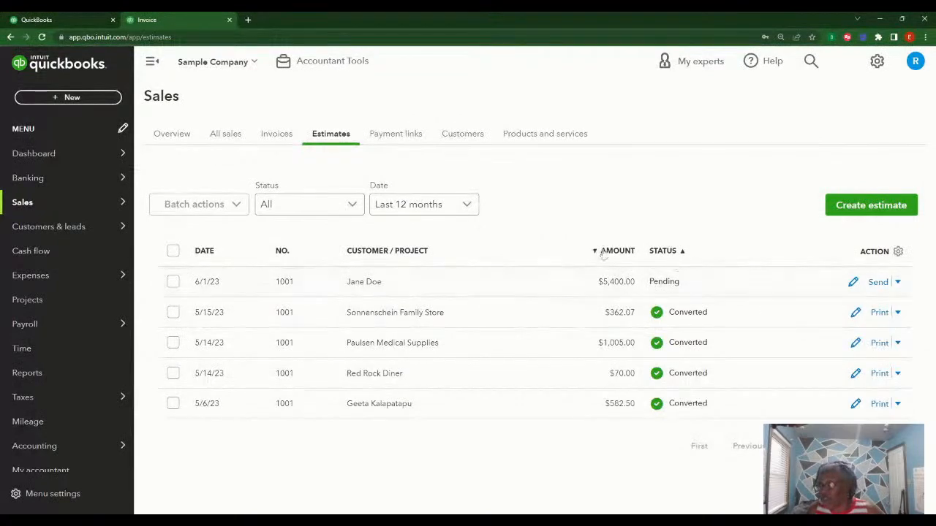
- Open the projects list and look at the status and editing options available for the wedding project
{"action": "left_click", "coordinate": [28, 301]}
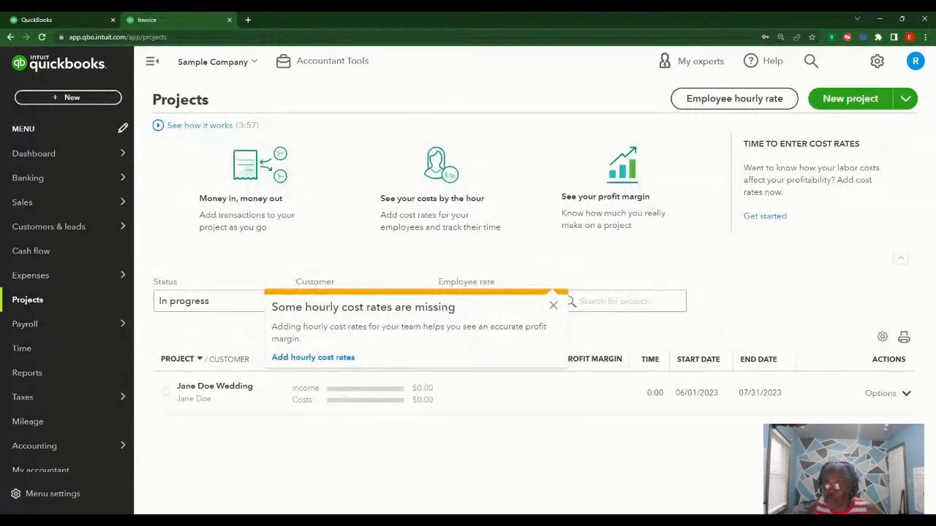
{"action": "left_click", "coordinate": [904, 393]}
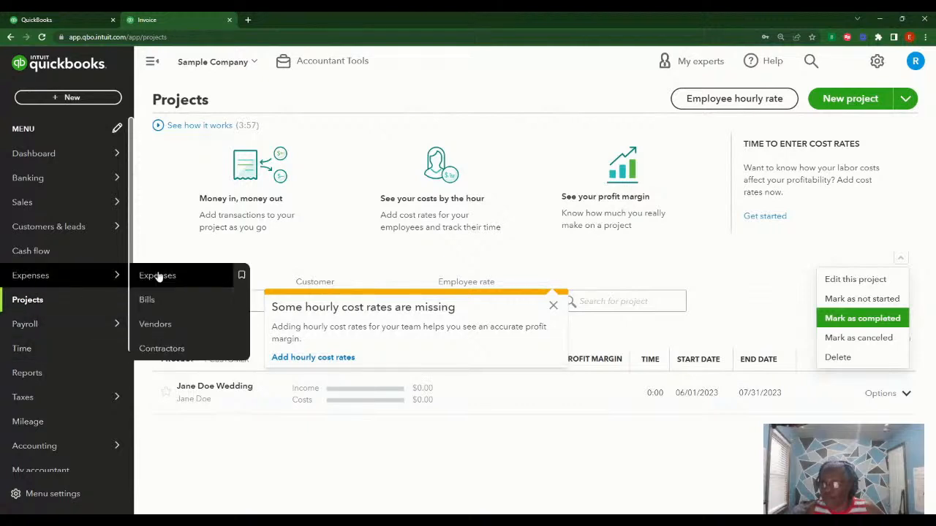
- Find Wedding Plans among the products and services, review its price, income account and tax details, and save it as is
{"action": "left_click", "coordinate": [35, 205]}
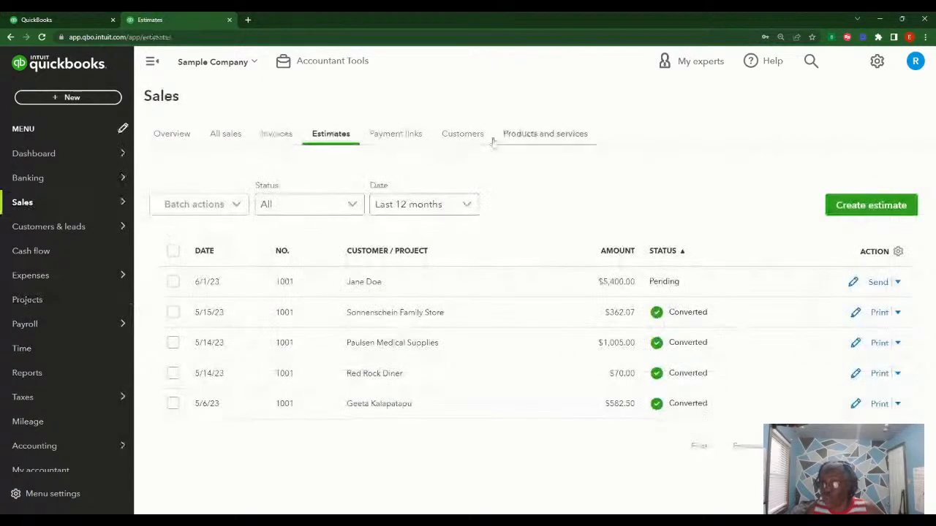
{"action": "left_click", "coordinate": [547, 134]}
{"action": "scroll", "coordinate": [832, 310], "scroll_direction": "down", "scroll_amount": 1}
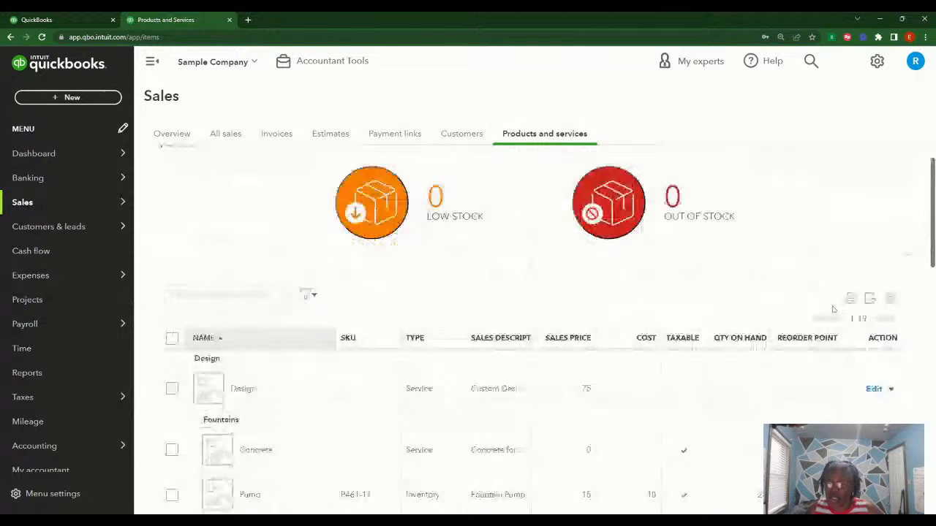
{"action": "scroll", "coordinate": [833, 309], "scroll_direction": "down", "scroll_amount": 15}
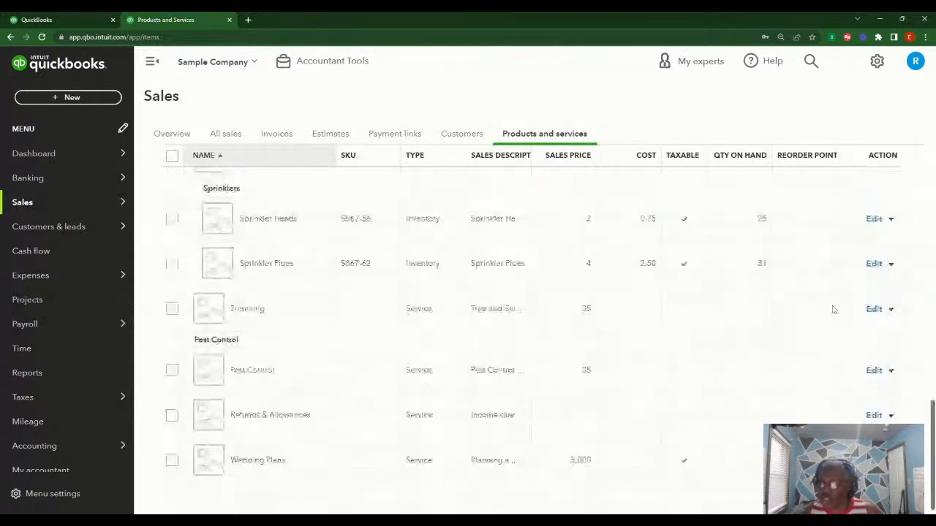
{"action": "scroll", "coordinate": [832, 310], "scroll_direction": "down", "scroll_amount": 1}
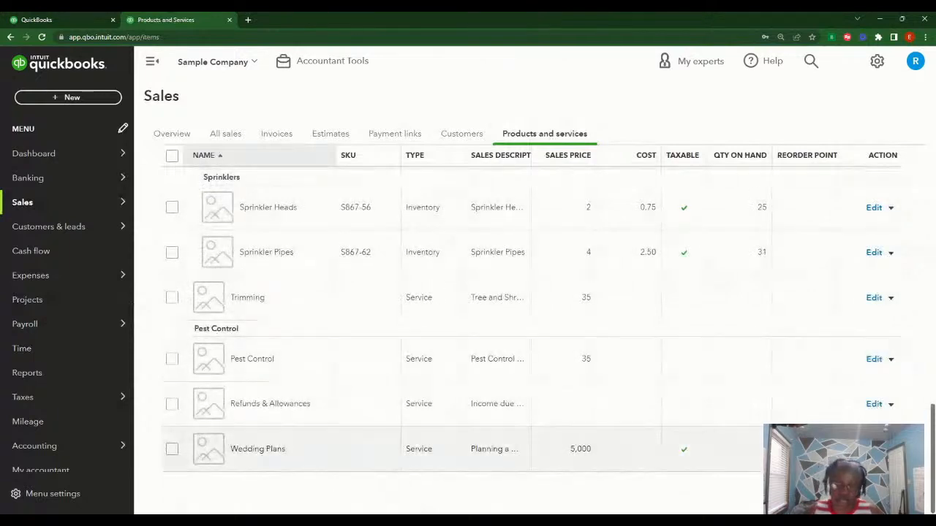
{"action": "left_click", "coordinate": [873, 449]}
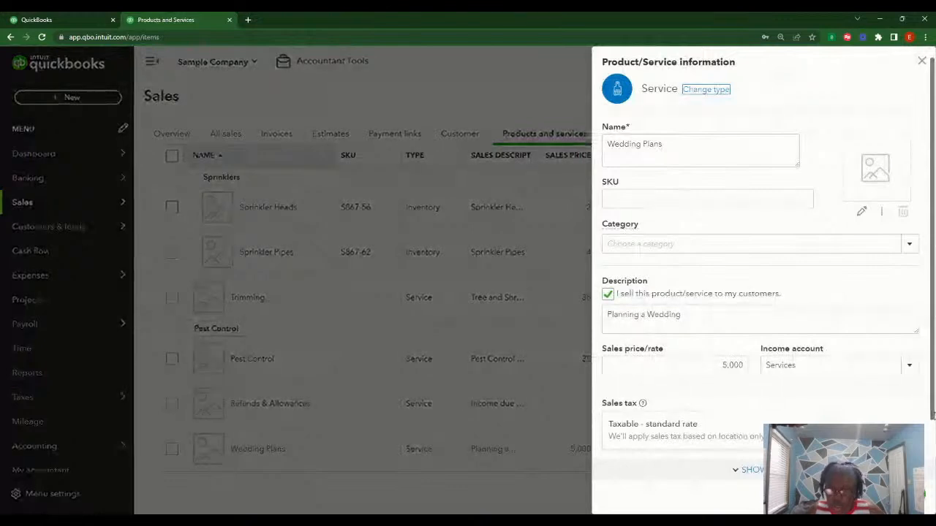
{"action": "scroll", "coordinate": [760, 275], "scroll_direction": "down", "scroll_amount": 1}
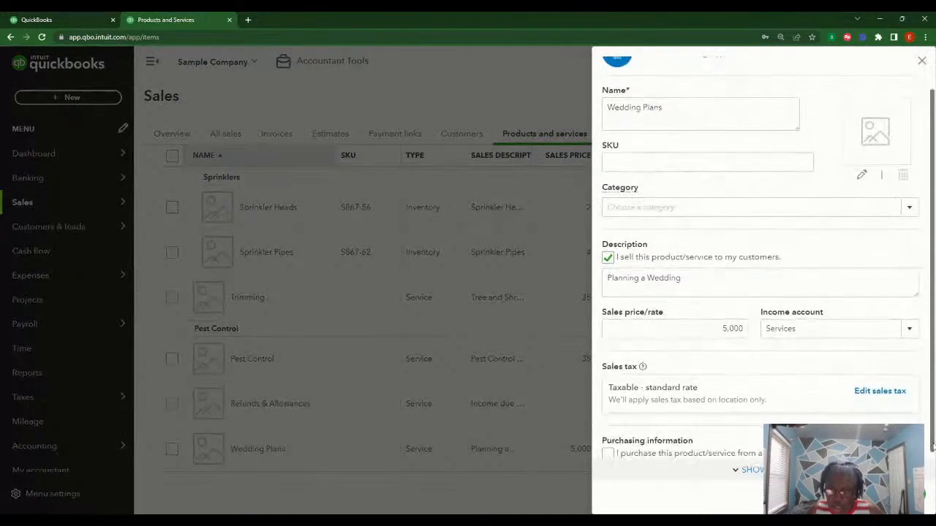
{"action": "left_click_drag", "start_coordinate": [933, 456], "coordinate": [933, 468]}
{"action": "left_click", "coordinate": [878, 495]}
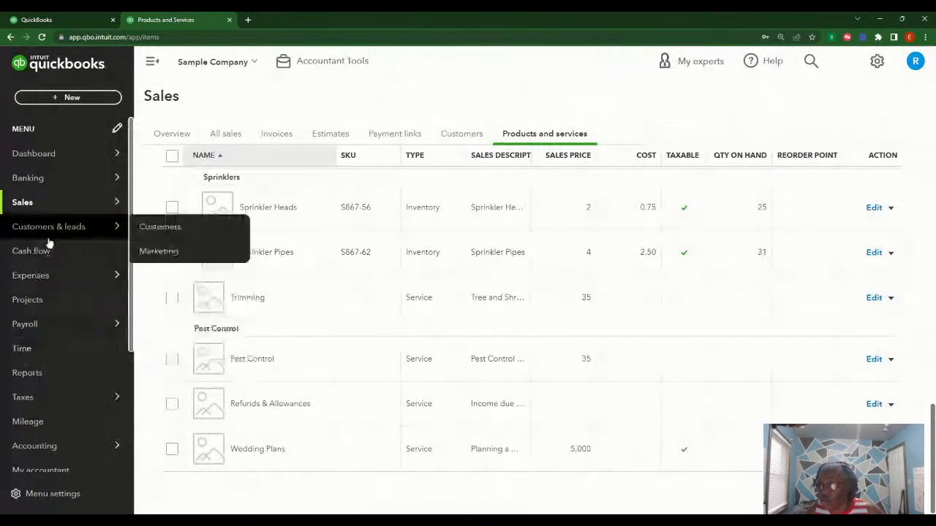
{"action": "mouse_move", "coordinate": [36, 200]}
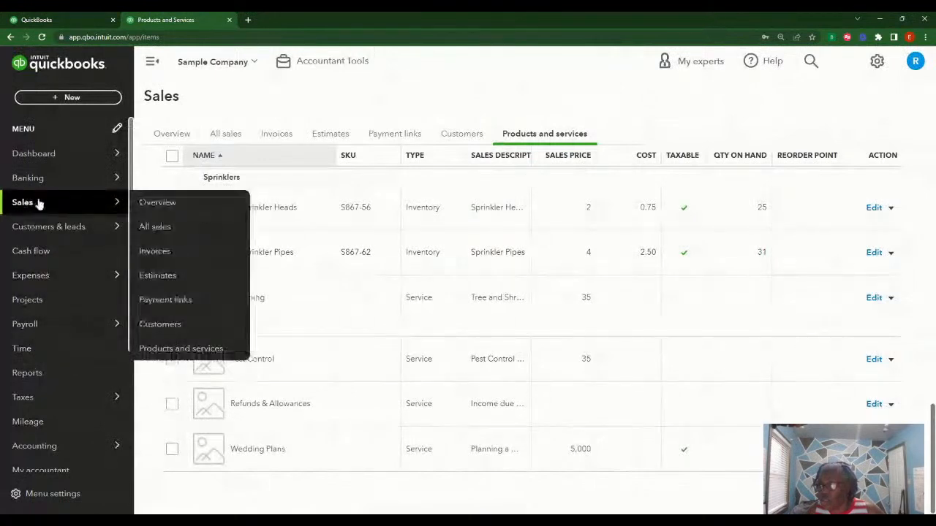
- Open a blank invoice from the invoices list, look over its fields and leave it without saving
{"action": "left_click", "coordinate": [164, 256]}
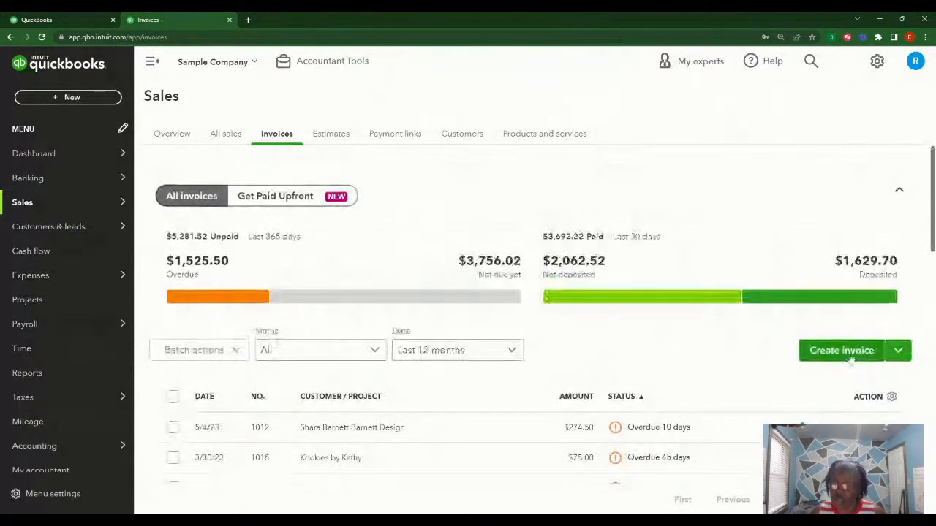
{"action": "left_click", "coordinate": [840, 351]}
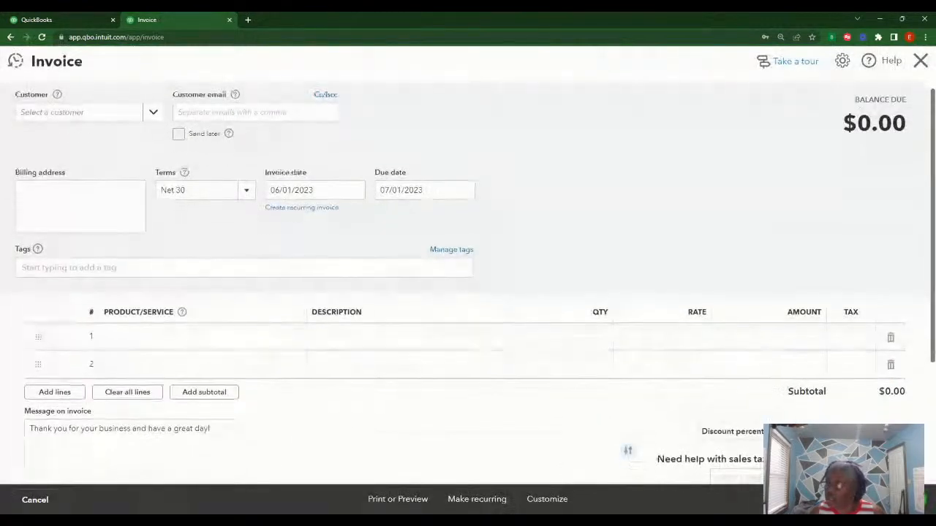
{"action": "scroll", "coordinate": [468, 293], "scroll_direction": "down", "scroll_amount": 1}
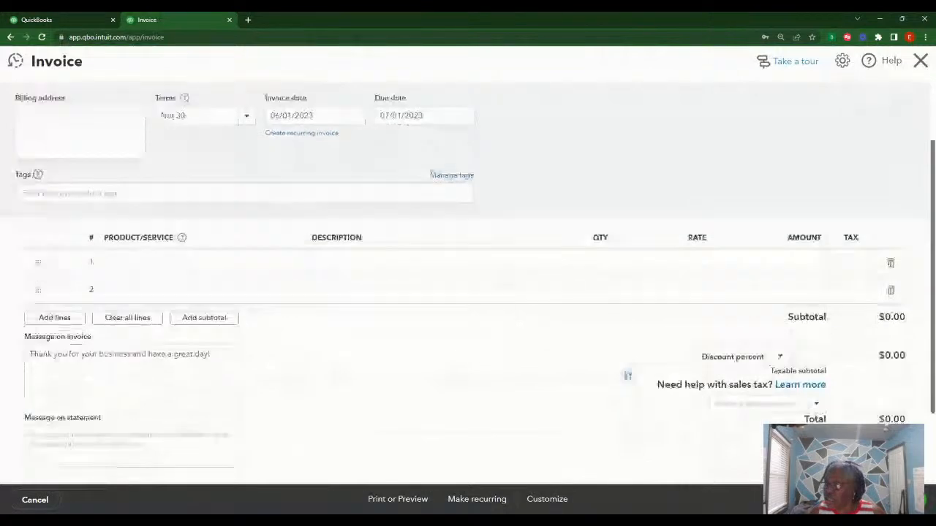
{"action": "scroll", "coordinate": [468, 293], "scroll_direction": "down", "scroll_amount": 1}
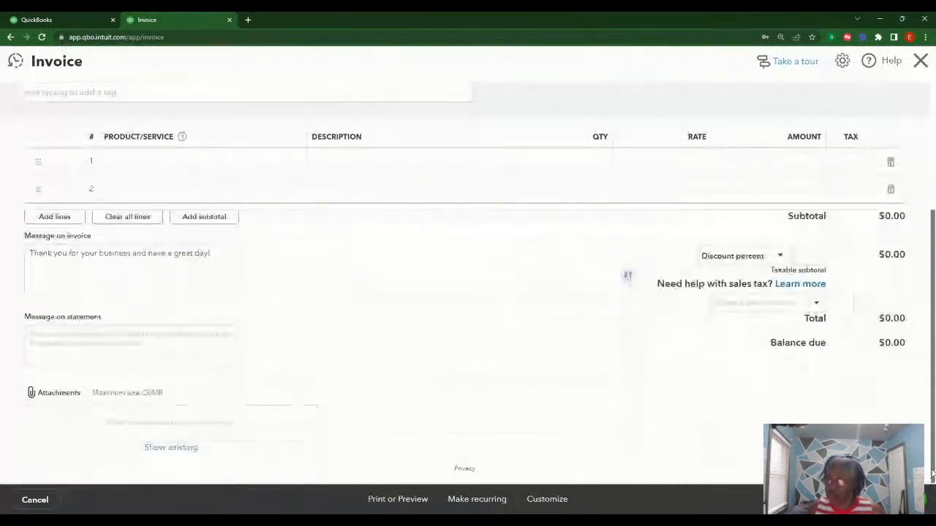
{"action": "scroll", "coordinate": [932, 475], "scroll_direction": "up", "scroll_amount": 2}
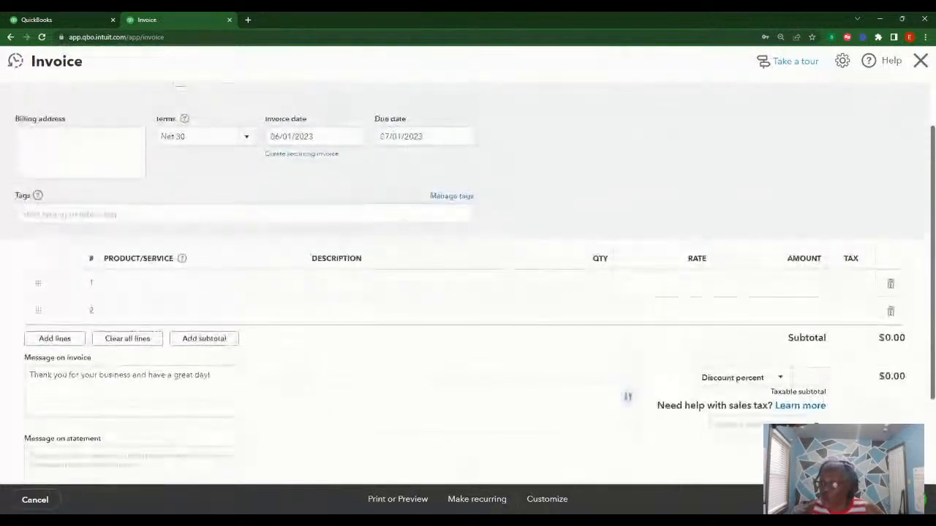
{"action": "scroll", "coordinate": [84, 139], "scroll_direction": "up", "scroll_amount": 1}
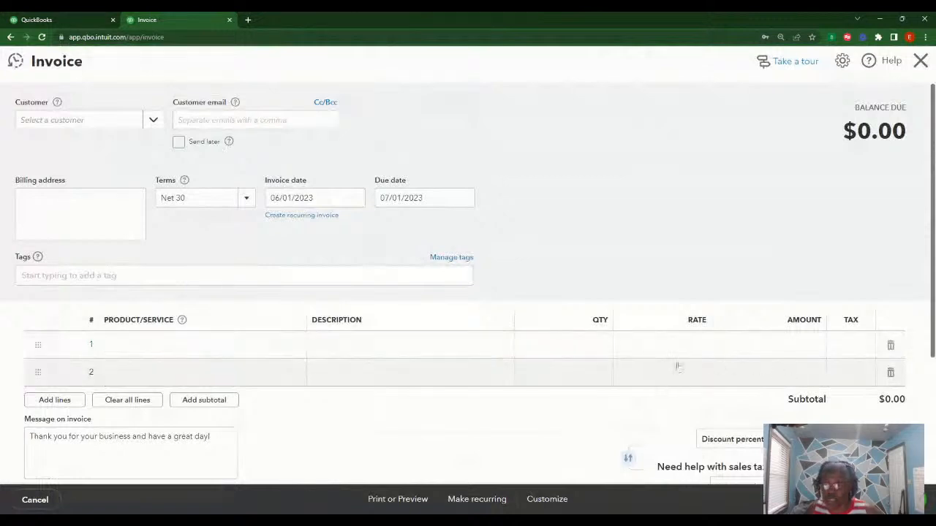
{"action": "left_click", "coordinate": [919, 62]}
- Reload the page, open the wedding project from the projects list and start a new invoice for it
{"action": "mouse_move", "coordinate": [53, 326]}
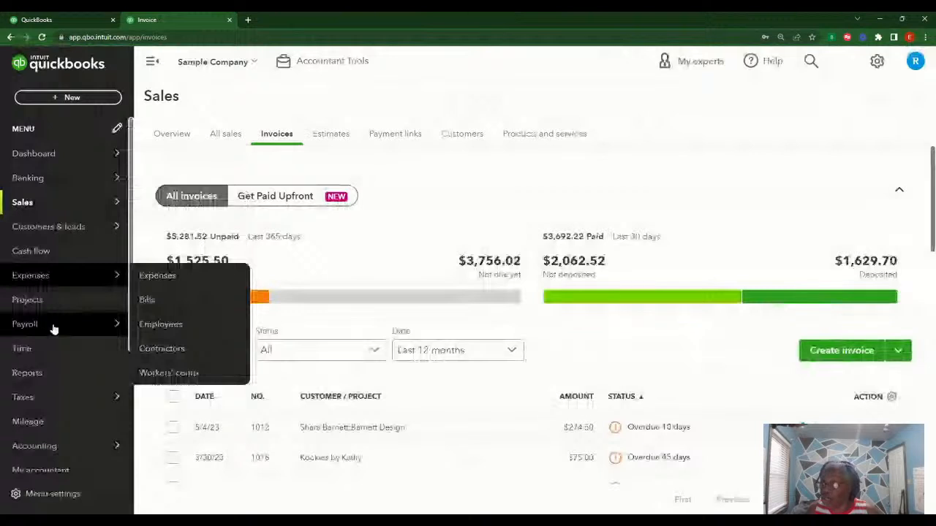
{"action": "left_click", "coordinate": [42, 36]}
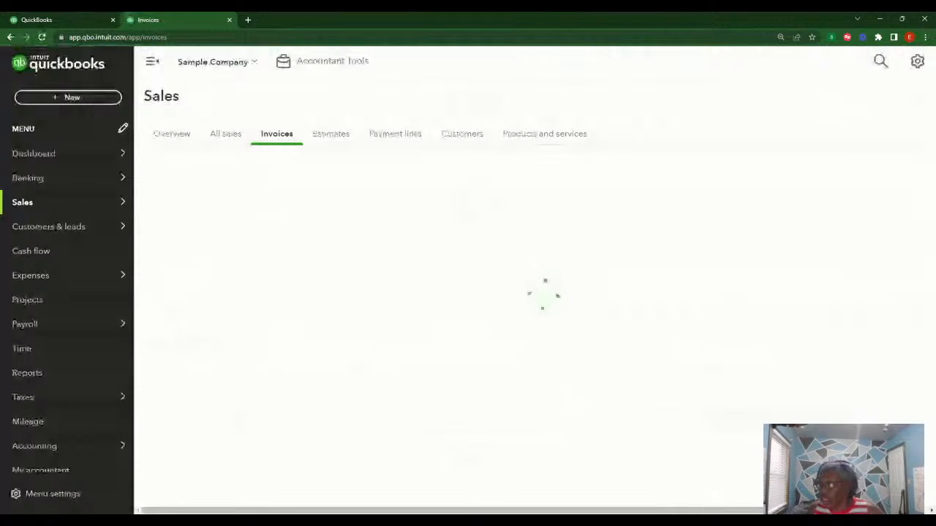
{"action": "mouse_move", "coordinate": [20, 276]}
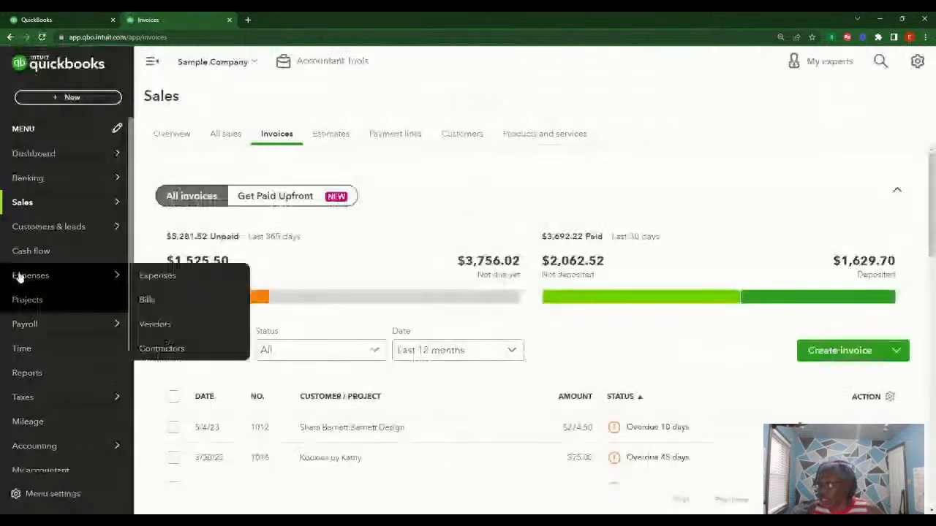
{"action": "left_click", "coordinate": [45, 304]}
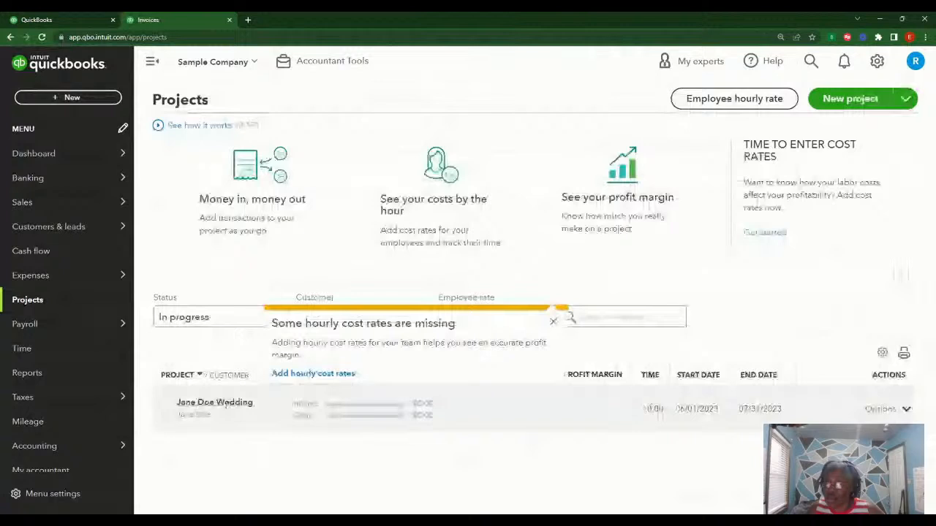
{"action": "left_click", "coordinate": [219, 404]}
{"action": "scroll", "coordinate": [777, 307], "scroll_direction": "down", "scroll_amount": 2}
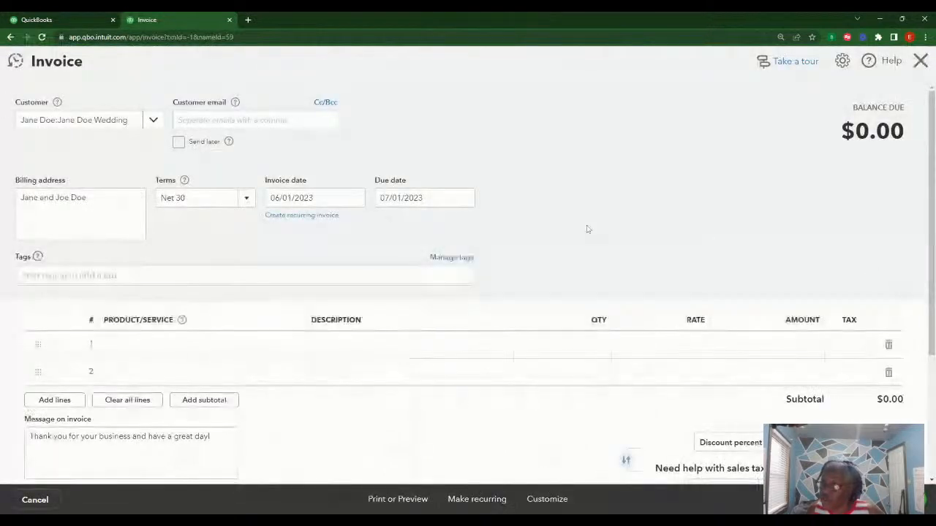
- Add the Wedding Plans service to the first line of the project invoice and save the invoice
{"action": "scroll", "coordinate": [198, 167], "scroll_direction": "down", "scroll_amount": 3}
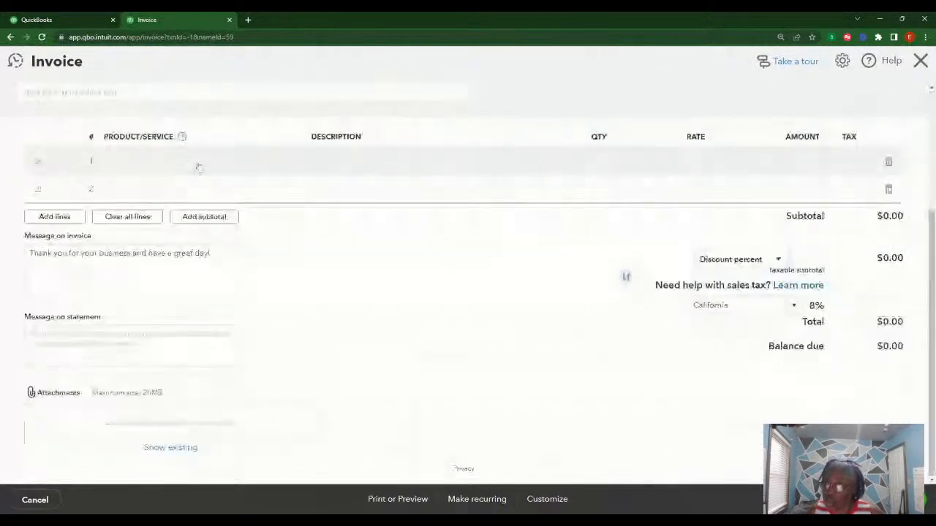
{"action": "left_click", "coordinate": [197, 167]}
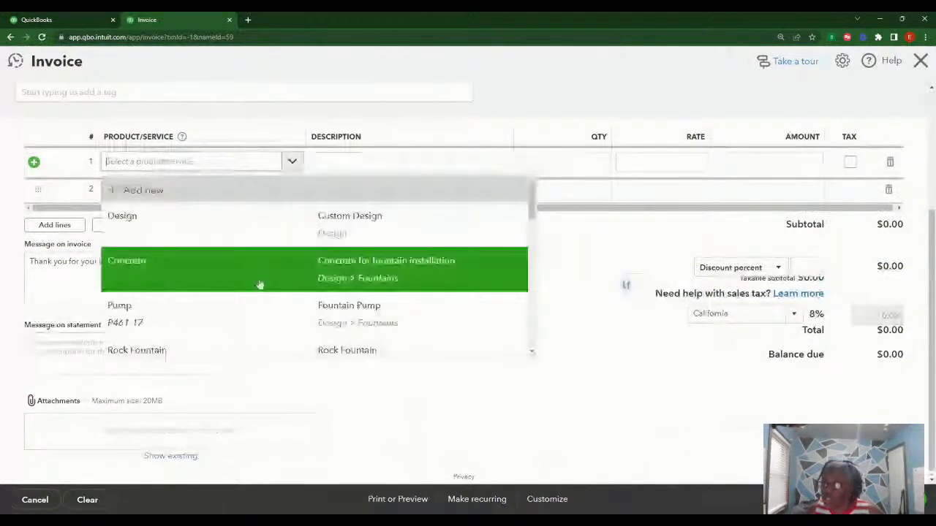
{"action": "scroll", "coordinate": [186, 344], "scroll_direction": "down", "scroll_amount": 5}
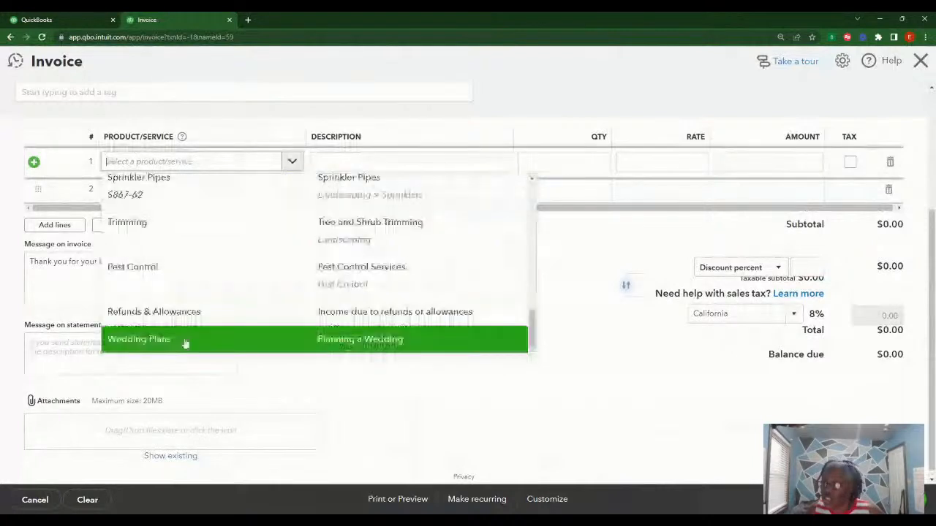
{"action": "left_click", "coordinate": [186, 342]}
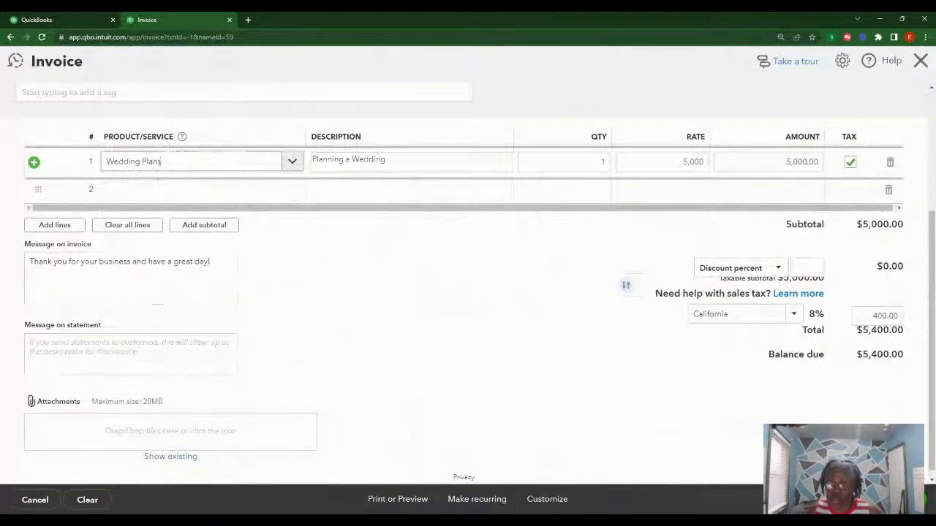
{"action": "left_click", "coordinate": [863, 499]}
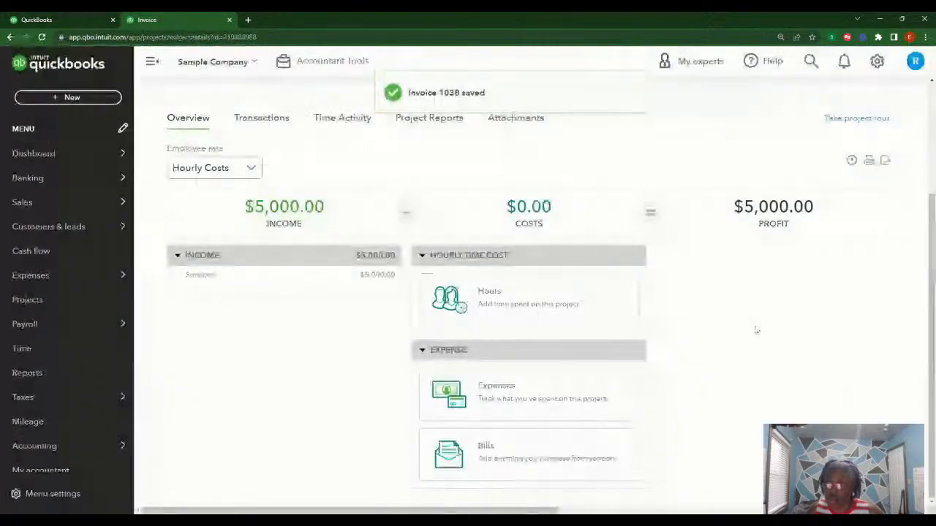
- Review the wedding project's income versus cost, profit margin, open invoices and hourly cost and expense sections
{"action": "scroll", "coordinate": [745, 329], "scroll_direction": "up", "scroll_amount": 2}
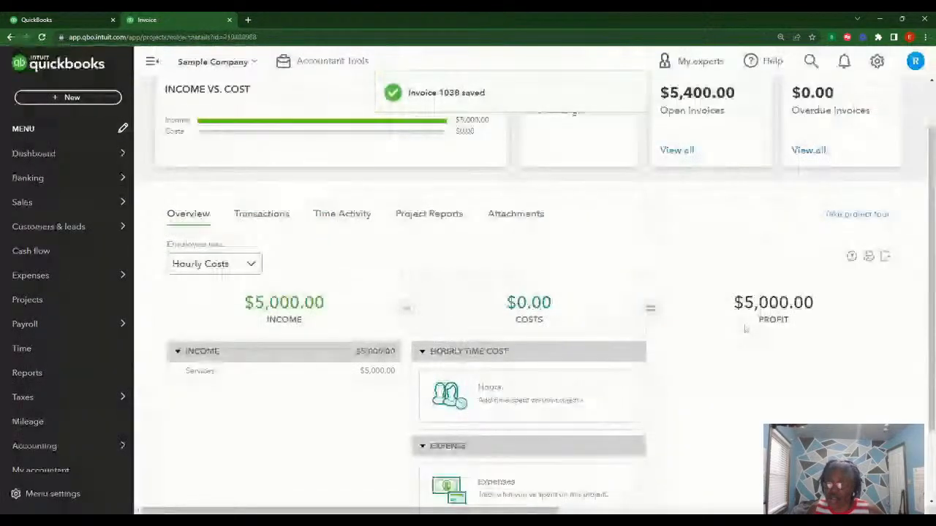
{"action": "scroll", "coordinate": [745, 329], "scroll_direction": "up", "scroll_amount": 1}
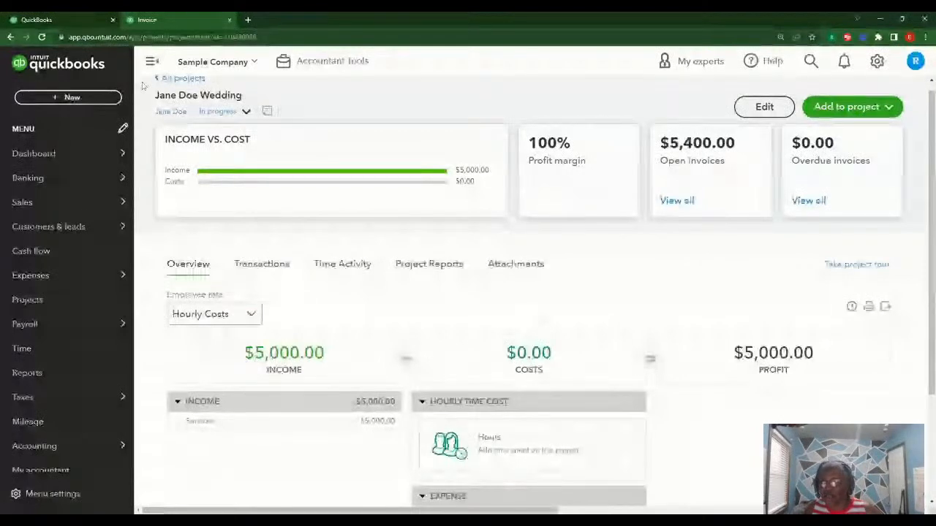
{"action": "scroll", "coordinate": [246, 212], "scroll_direction": "up", "scroll_amount": 1}
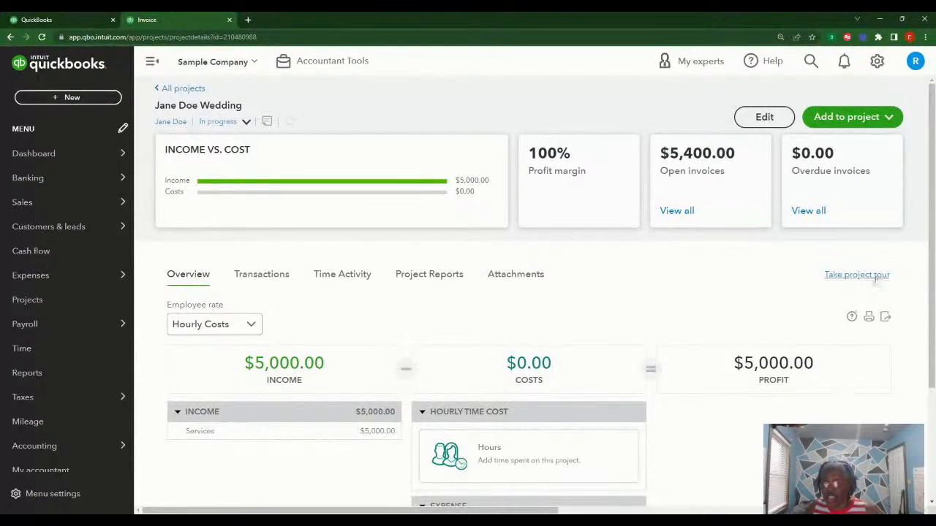
{"action": "scroll", "coordinate": [867, 291], "scroll_direction": "down", "scroll_amount": 2}
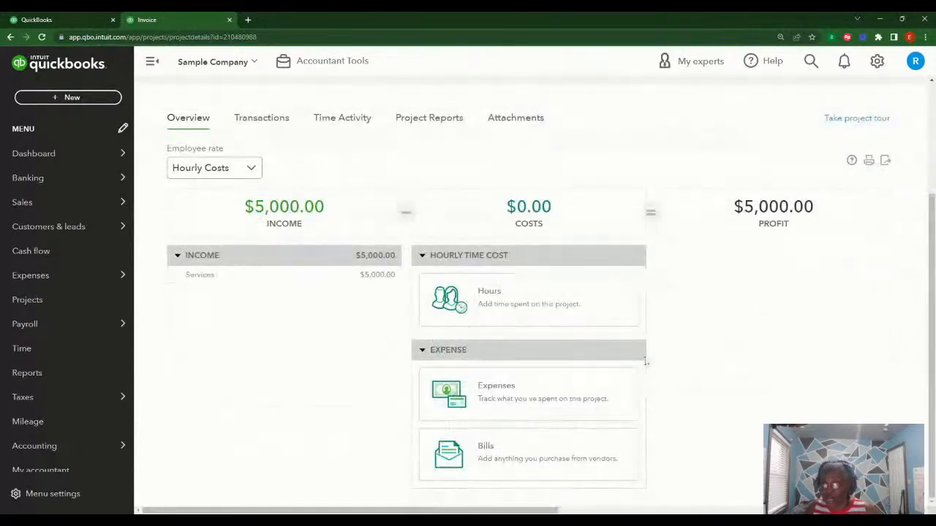
{"action": "scroll", "coordinate": [645, 373], "scroll_direction": "up", "scroll_amount": 2}
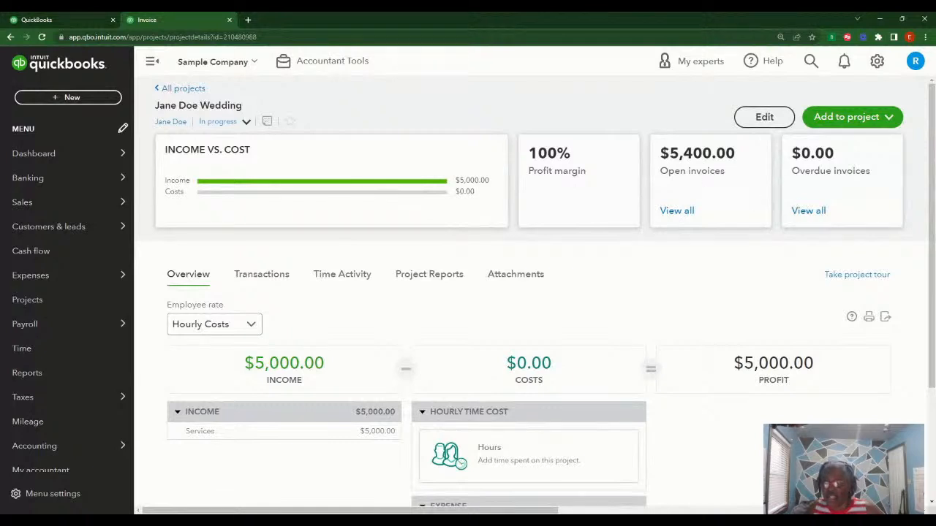
- View the open invoices report for the wedding project and return to the project details
{"action": "left_click", "coordinate": [677, 211]}
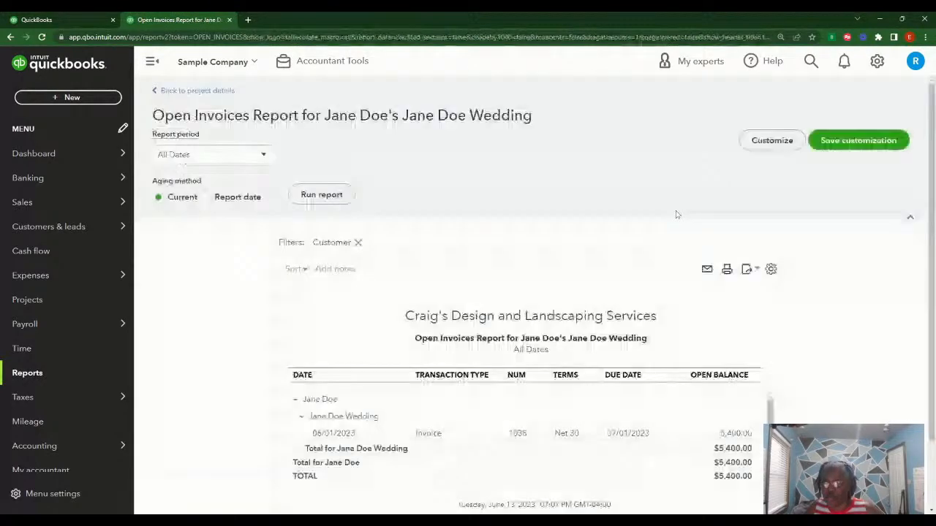
{"action": "scroll", "coordinate": [677, 215], "scroll_direction": "down", "scroll_amount": 1}
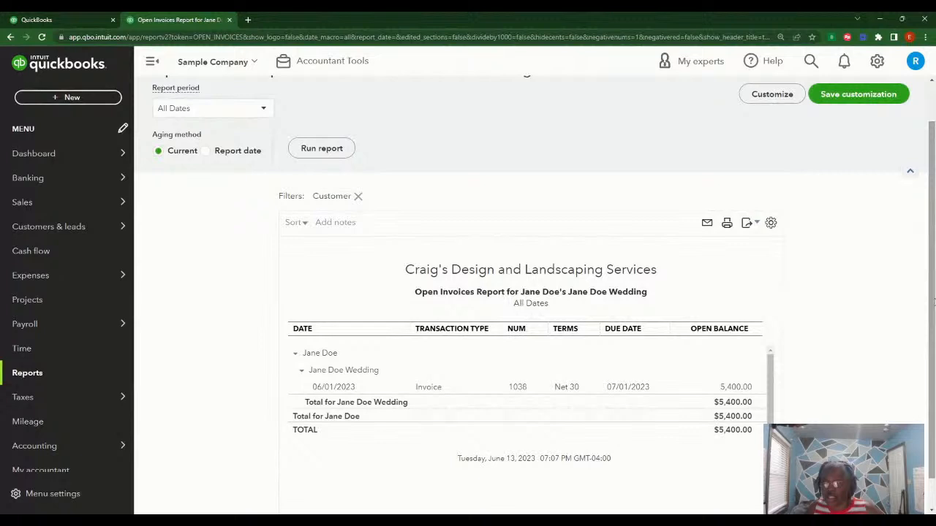
{"action": "scroll", "coordinate": [934, 299], "scroll_direction": "down", "scroll_amount": 1}
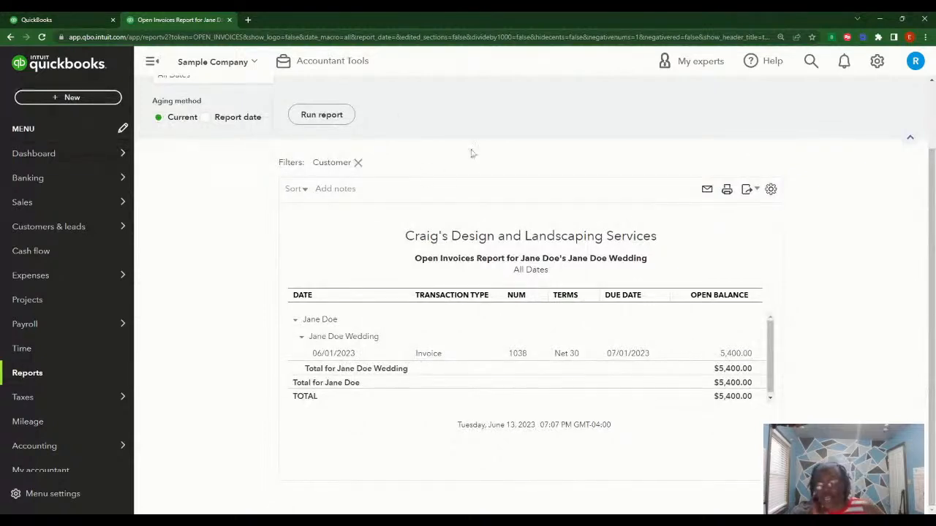
{"action": "left_click", "coordinate": [10, 37]}
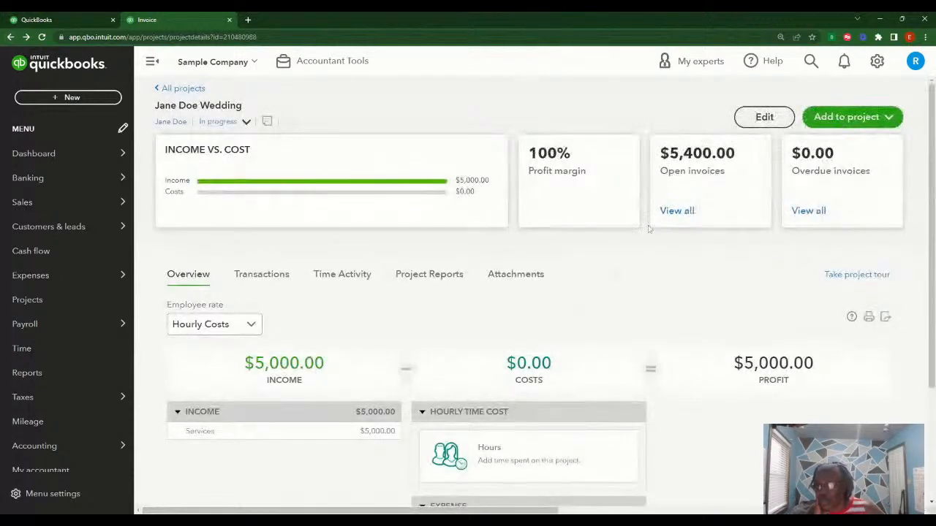
- Look over the project's income and cost sections, and open its expense form and close it without saving
{"action": "scroll", "coordinate": [332, 230], "scroll_direction": "down", "scroll_amount": 3}
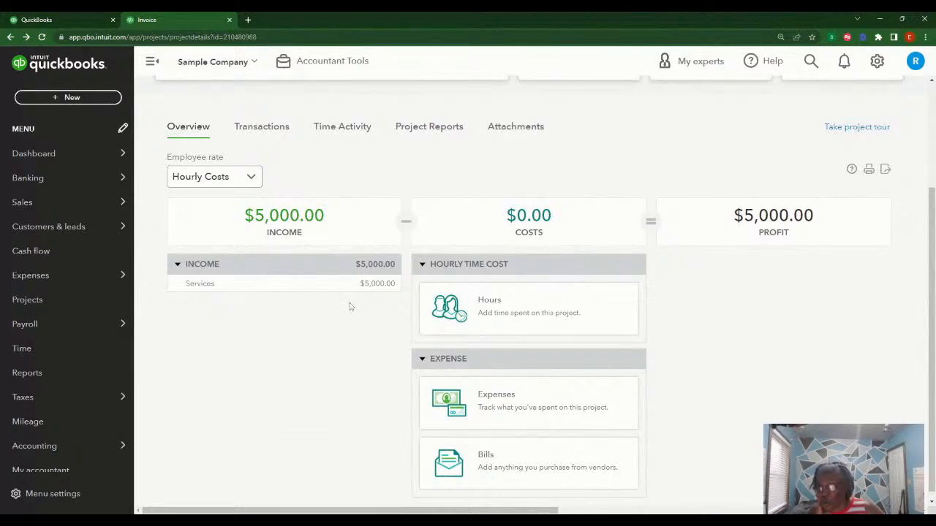
{"action": "scroll", "coordinate": [387, 264], "scroll_direction": "up", "scroll_amount": 2}
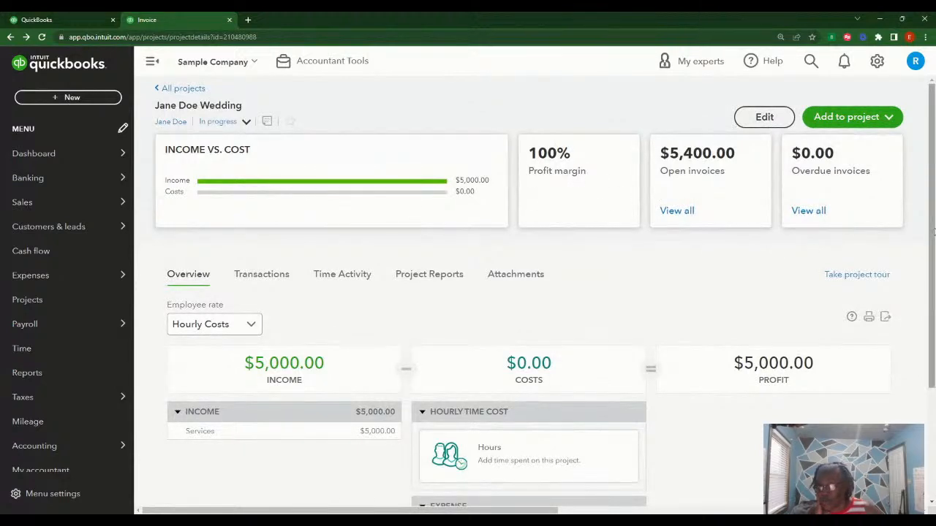
{"action": "scroll", "coordinate": [932, 231], "scroll_direction": "down", "scroll_amount": 3}
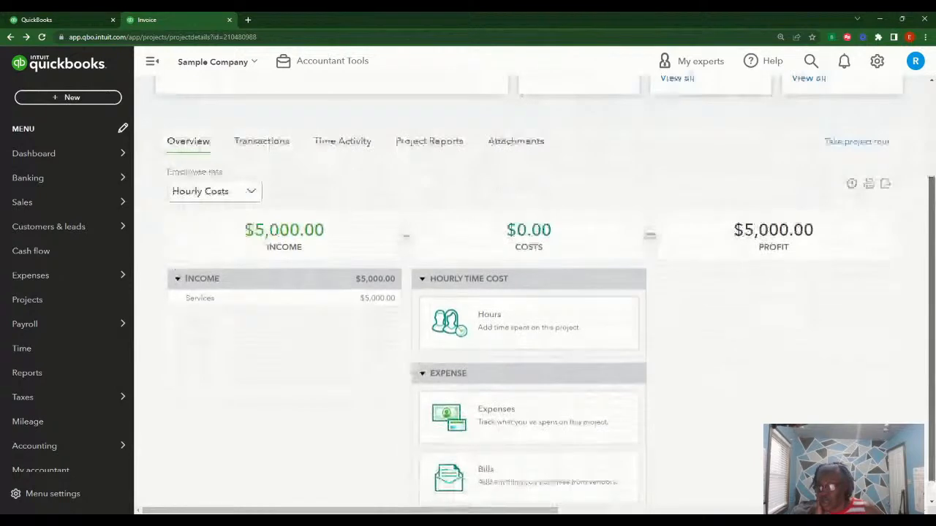
{"action": "mouse_move", "coordinate": [932, 325]}
{"action": "left_mouse_down"}
{"action": "mouse_move", "coordinate": [932, 261]}
{"action": "mouse_move", "coordinate": [932, 344]}
{"action": "left_mouse_up"}
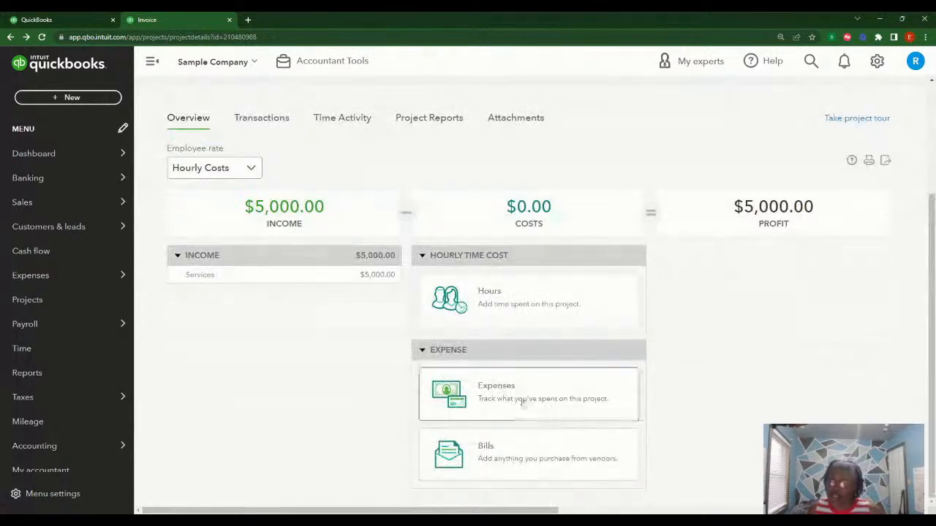
{"action": "left_click", "coordinate": [521, 397]}
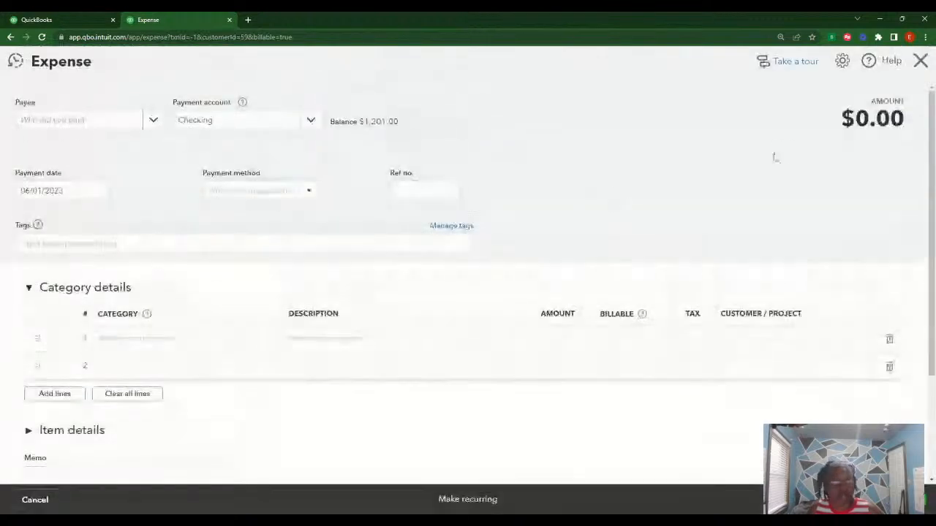
{"action": "left_click", "coordinate": [921, 62]}
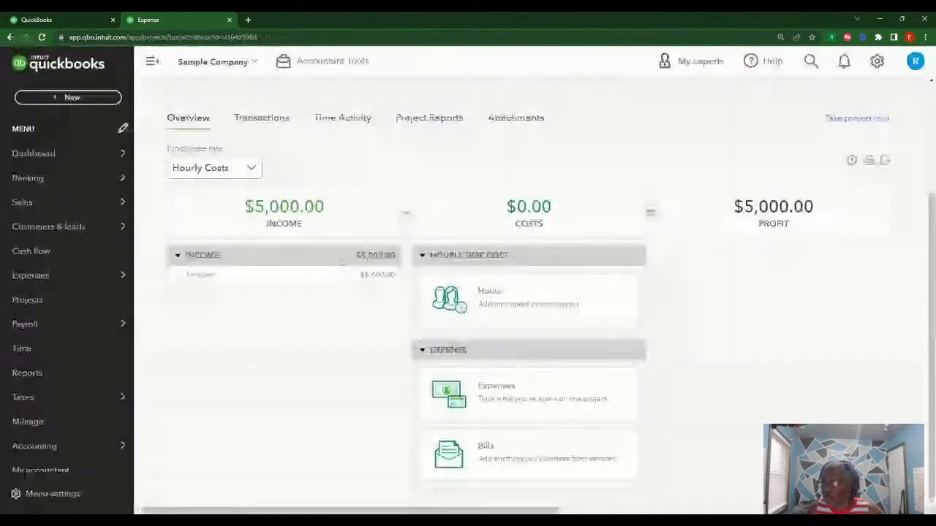
- Start a new expense and assign its first category line to the wedding client's customer record
{"action": "left_click", "coordinate": [68, 97]}
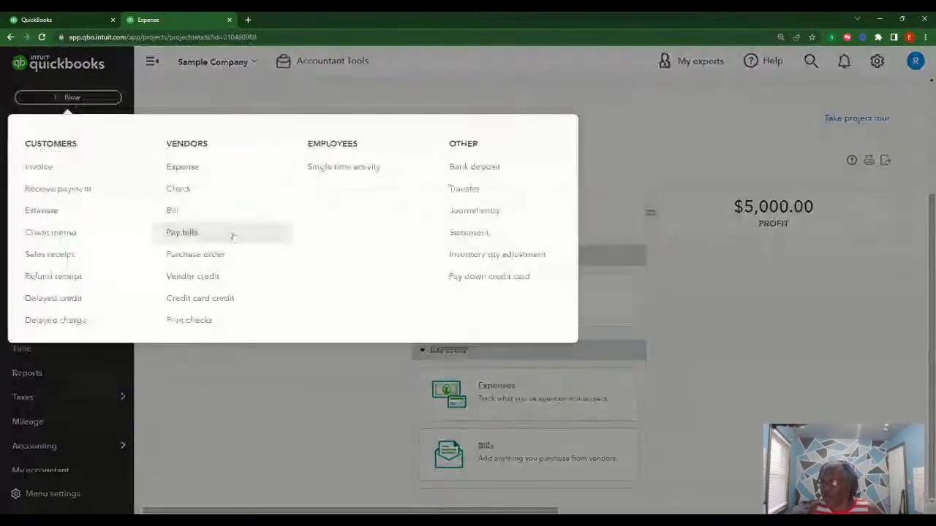
{"action": "left_click", "coordinate": [185, 168]}
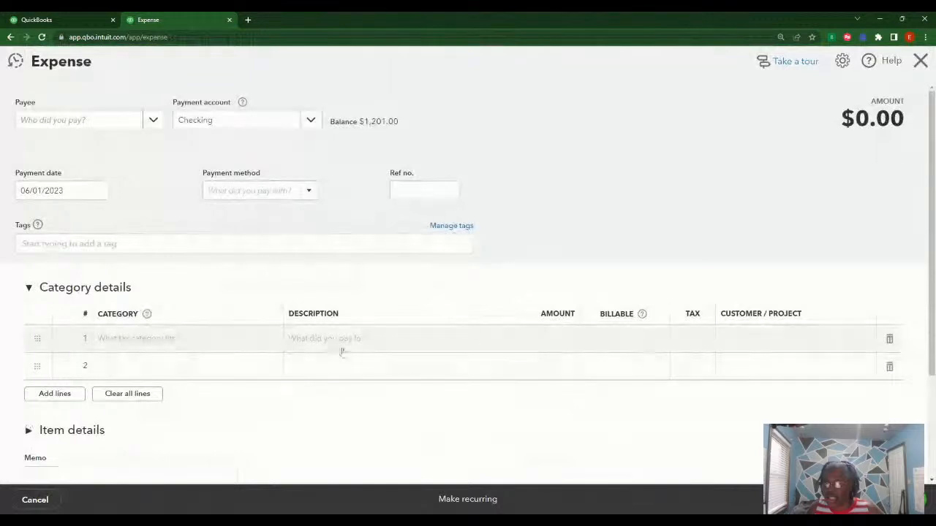
{"action": "left_click", "coordinate": [768, 341]}
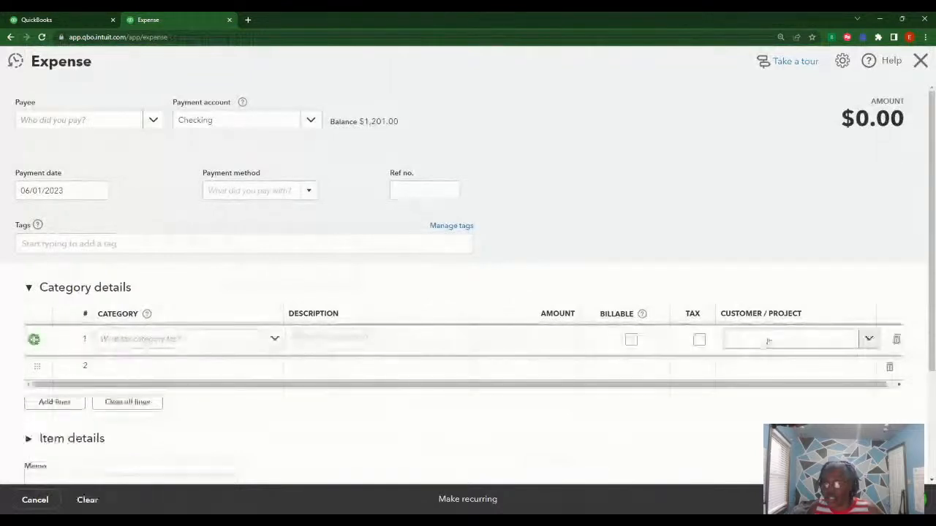
{"action": "left_click", "coordinate": [869, 339]}
{"action": "scroll", "coordinate": [768, 300], "scroll_direction": "down", "scroll_amount": 4}
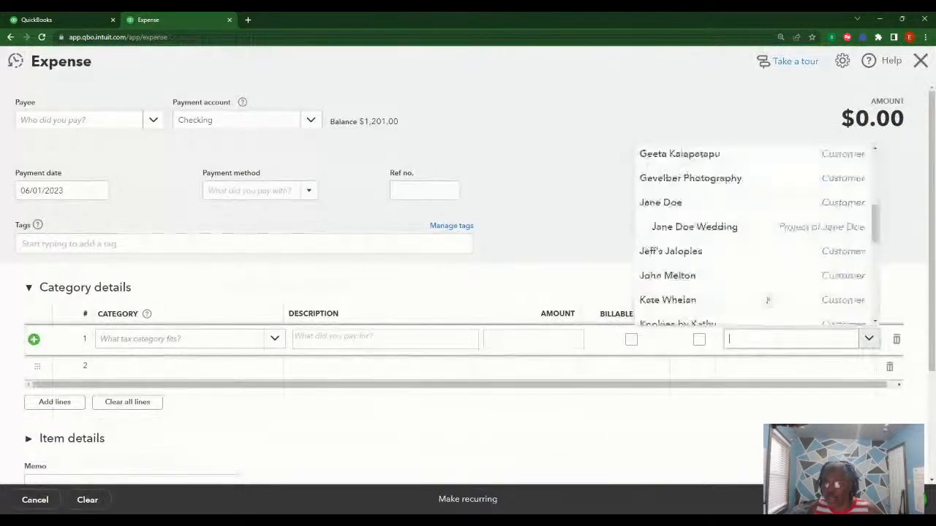
{"action": "scroll", "coordinate": [731, 263], "scroll_direction": "down", "scroll_amount": 1}
{"action": "scroll", "coordinate": [721, 251], "scroll_direction": "down", "scroll_amount": 3}
{"action": "scroll", "coordinate": [721, 278], "scroll_direction": "up", "scroll_amount": 2}
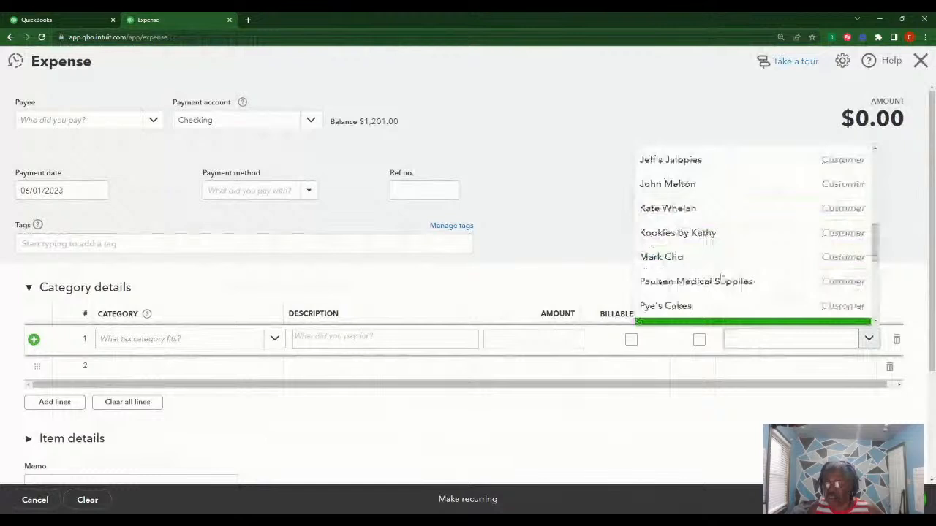
{"action": "scroll", "coordinate": [721, 278], "scroll_direction": "down", "scroll_amount": 3}
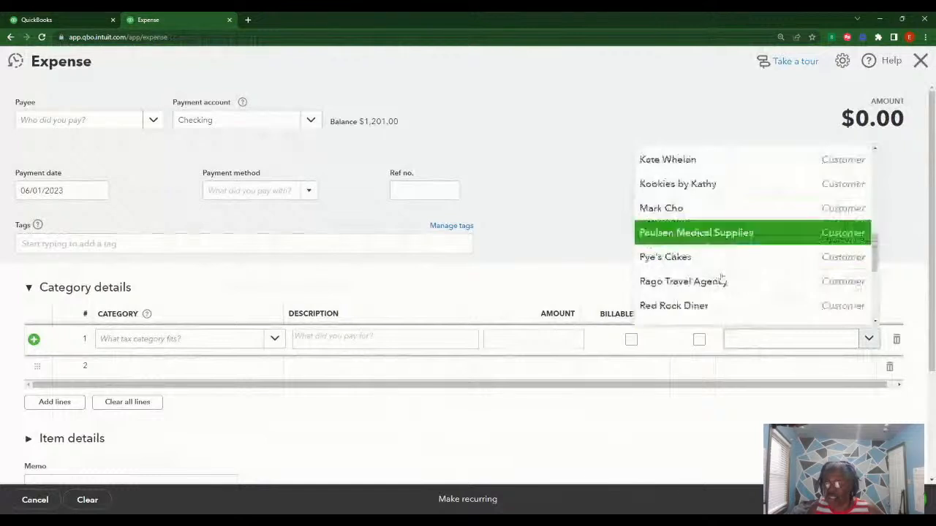
{"action": "scroll", "coordinate": [721, 279], "scroll_direction": "down", "scroll_amount": 2}
{"action": "type", "text": "Ja"}
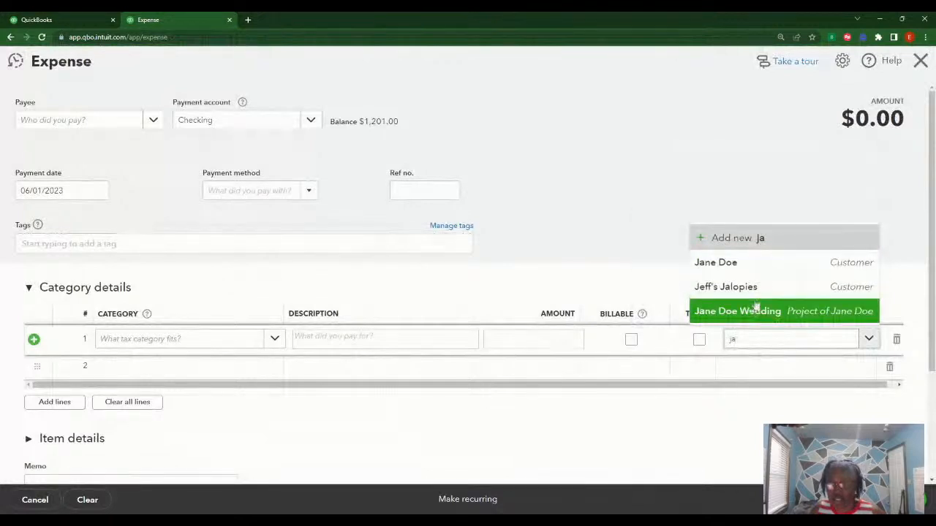
{"action": "left_click", "coordinate": [751, 263]}
- Set the category of the expense's first line to Promotional
{"action": "left_click", "coordinate": [171, 340]}
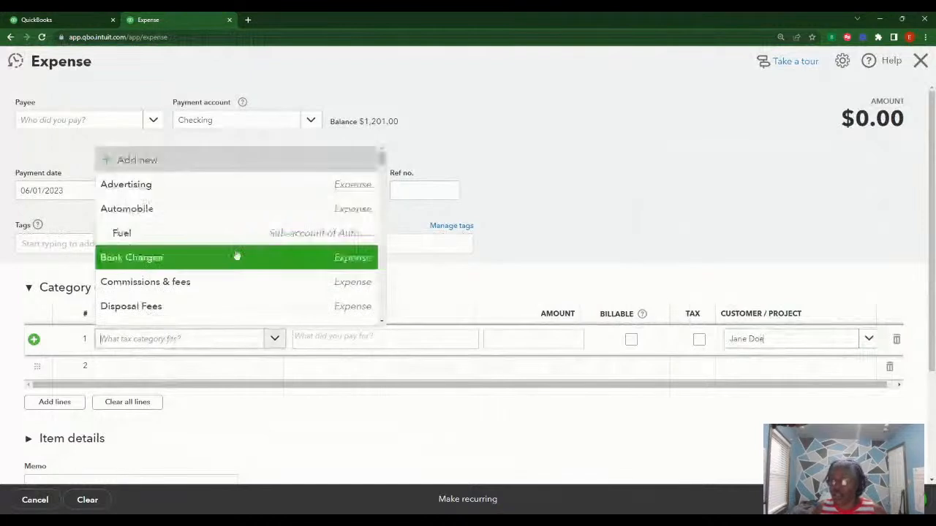
{"action": "scroll", "coordinate": [236, 255], "scroll_direction": "down", "scroll_amount": 5}
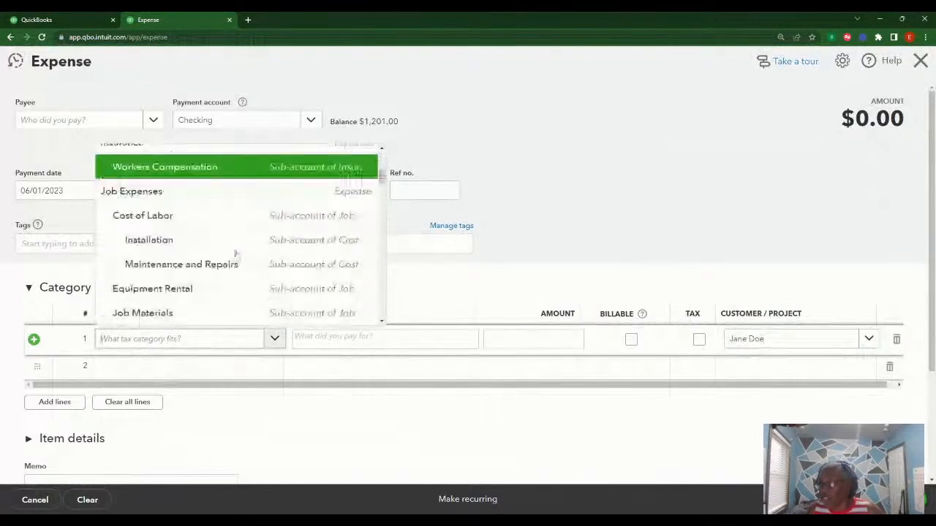
{"action": "scroll", "coordinate": [234, 253], "scroll_direction": "down", "scroll_amount": 5}
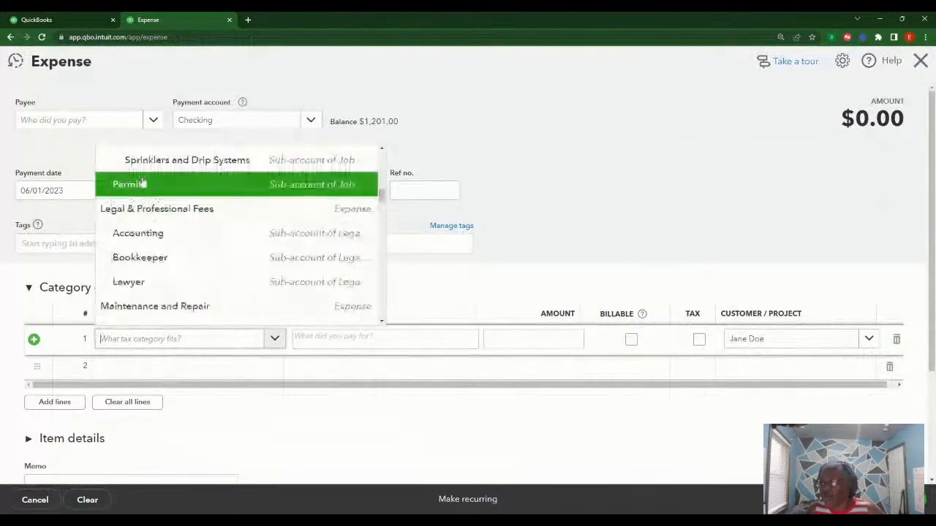
{"action": "scroll", "coordinate": [203, 241], "scroll_direction": "down", "scroll_amount": 3}
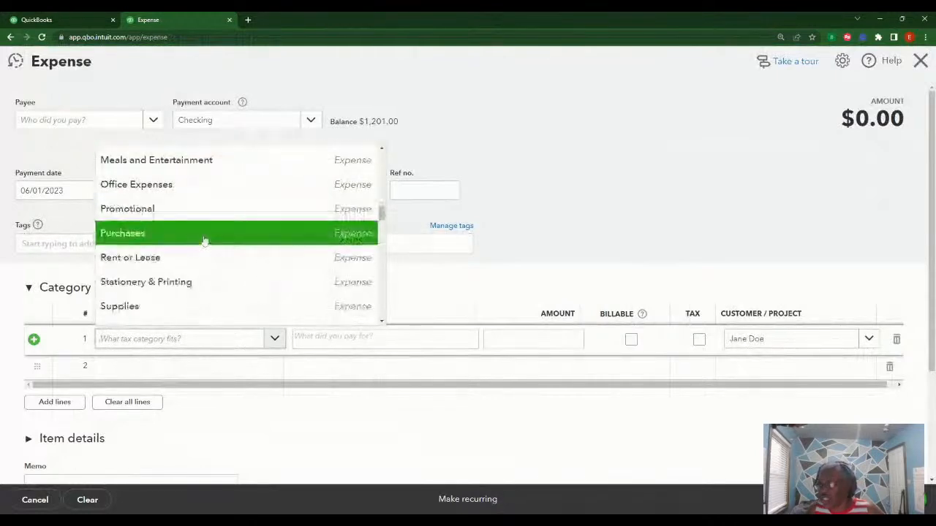
{"action": "left_click", "coordinate": [199, 212]}
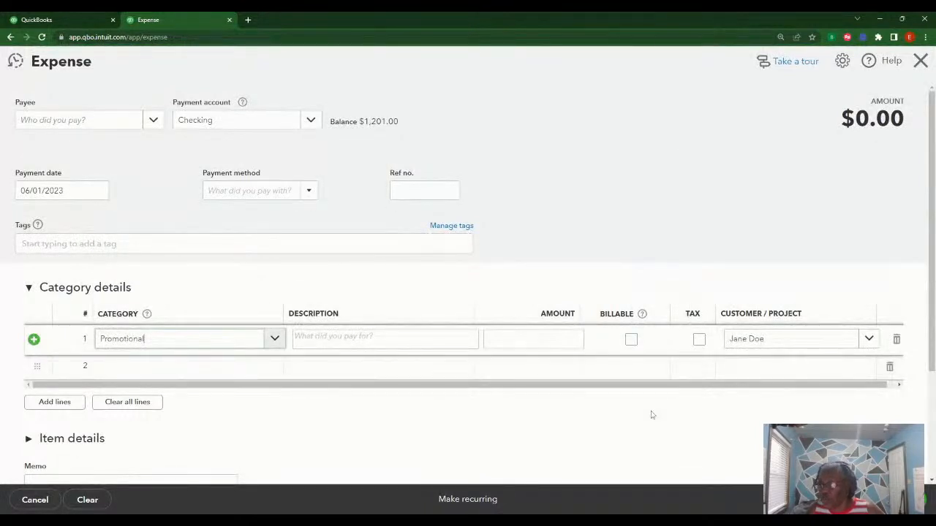
- Describe the Promotional expense line as "Invitation"
{"action": "key", "text": "Tab"}
{"action": "type", "text": "Fl"}
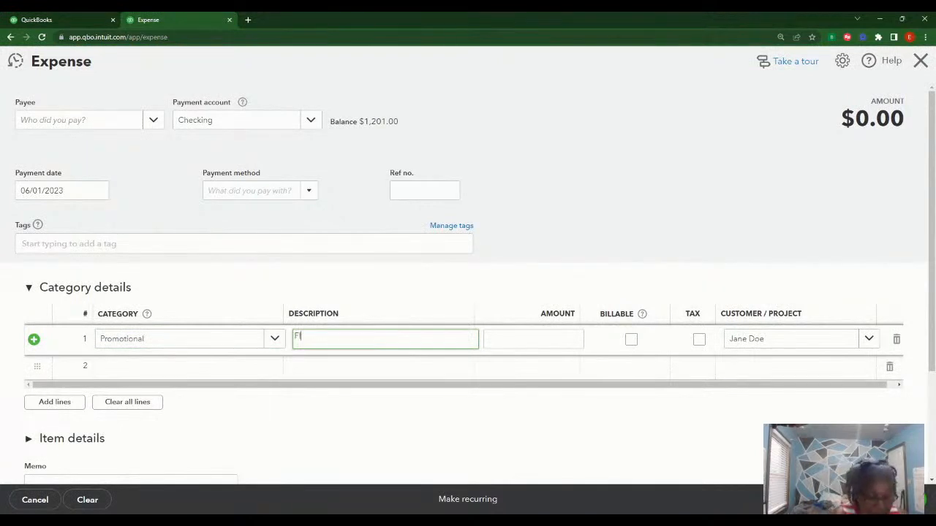
{"action": "type", "text": "y"}
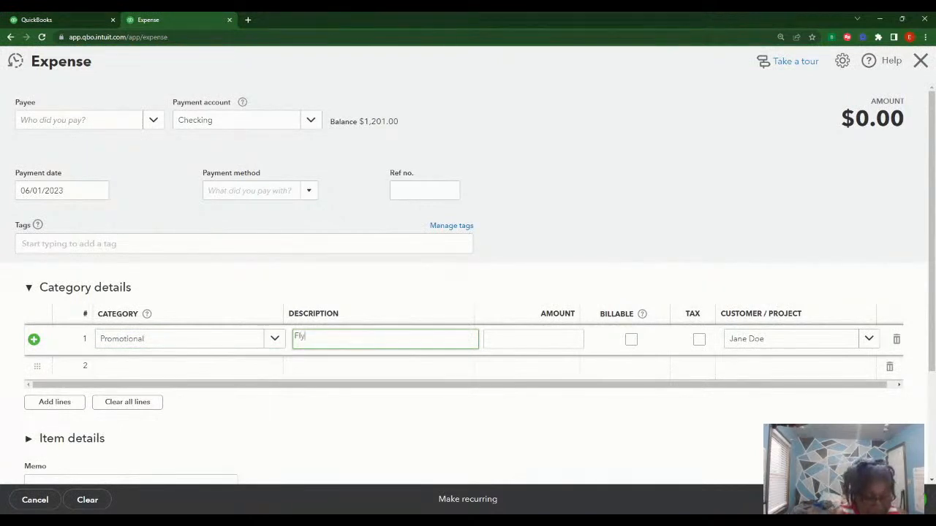
{"action": "key", "text": "BackSpace"}
{"action": "key", "text": "BackSpace"}
{"action": "key", "text": "BackSpace"}
{"action": "type", "text": "Invi"}
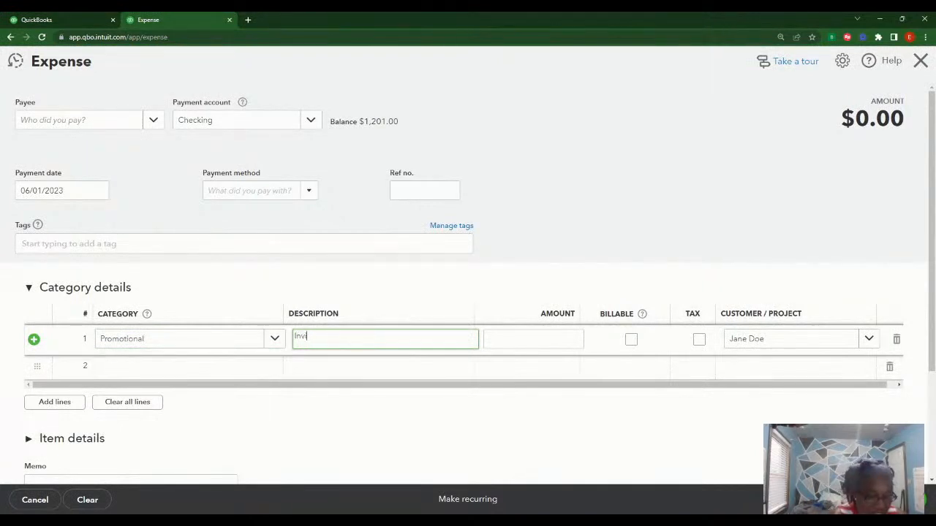
{"action": "type", "text": "tation"}
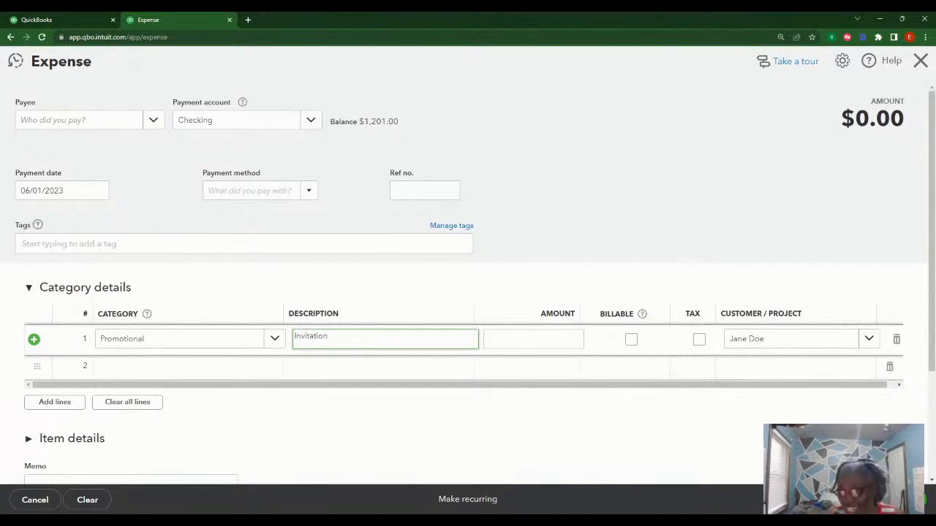
- Enter 500.00 as the invitation line's billable amount and save the expense, continuing with a new one
{"action": "key", "text": "Tab"}
{"action": "type", "text": "500"}
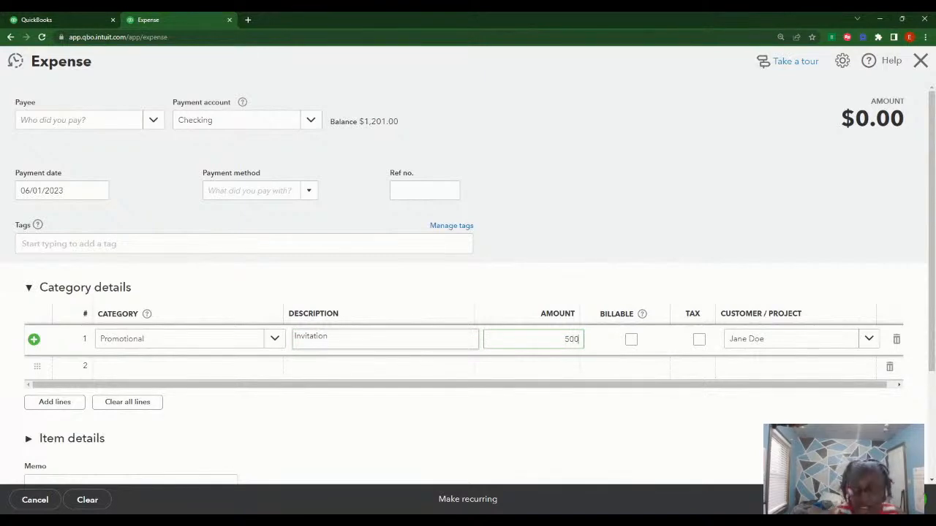
{"action": "key", "text": "BackSpace"}
{"action": "key", "text": "BackSpace"}
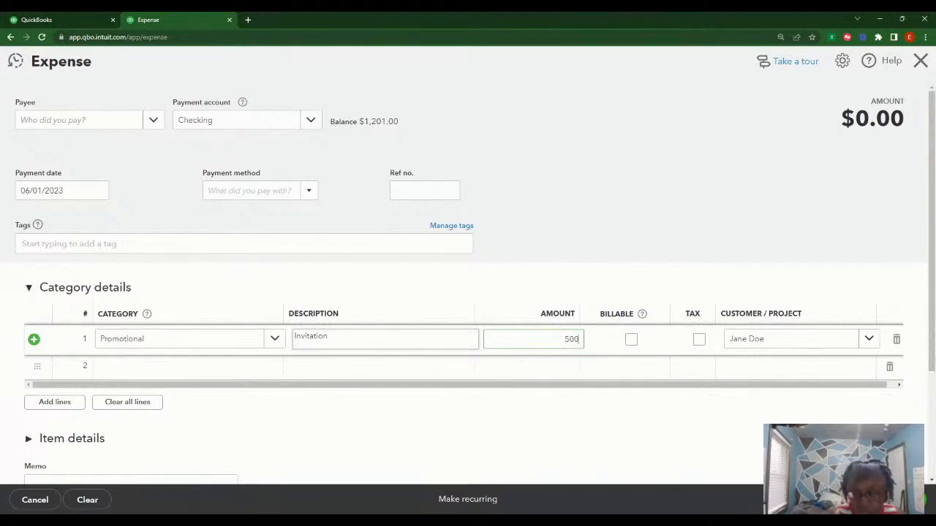
{"action": "type", "text": "."}
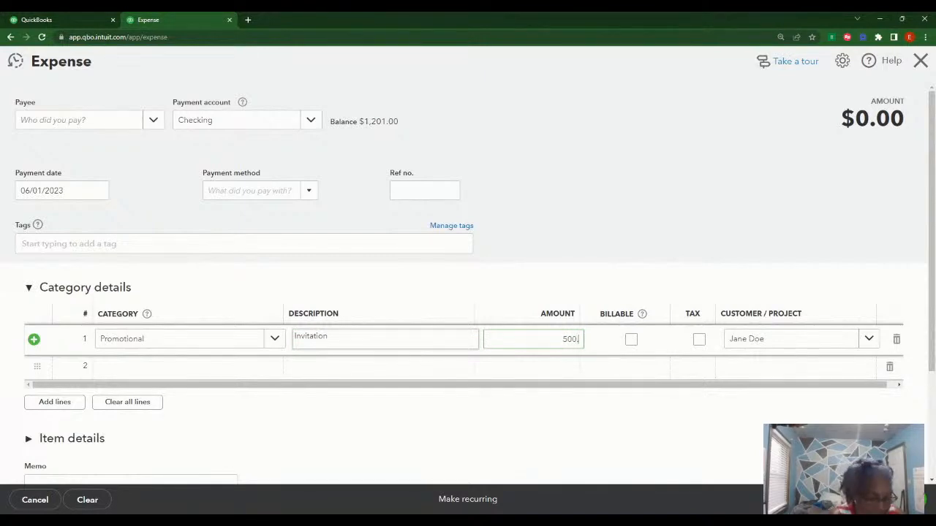
{"action": "type", "text": "00"}
{"action": "key", "text": "Tab"}
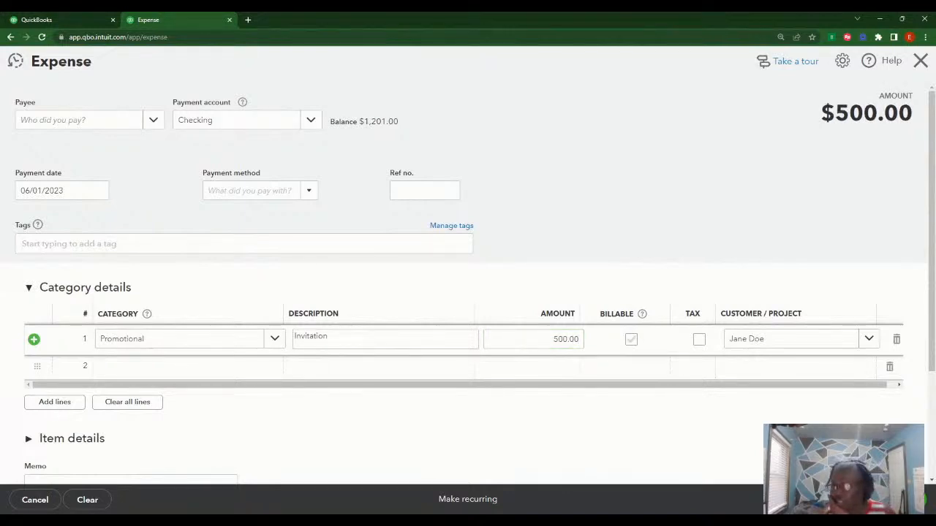
{"action": "left_click", "coordinate": [631, 340]}
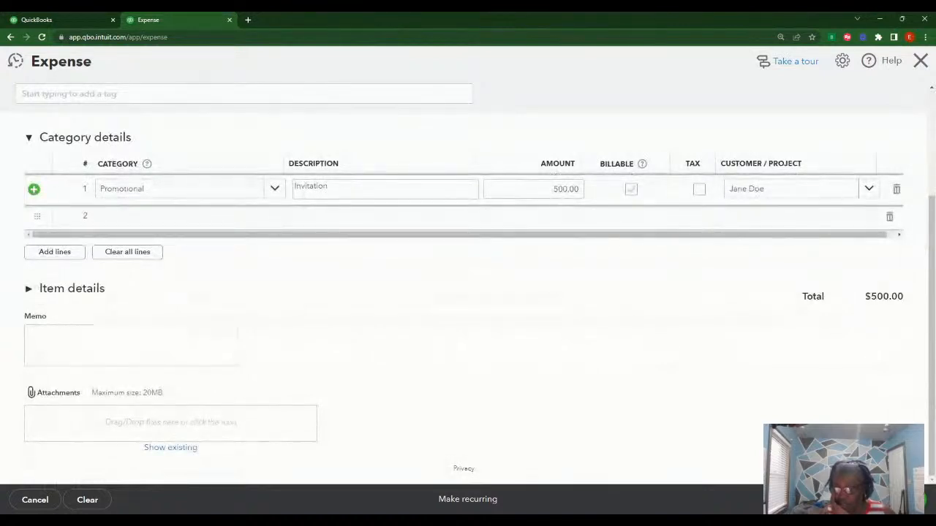
{"action": "left_click", "coordinate": [877, 501]}
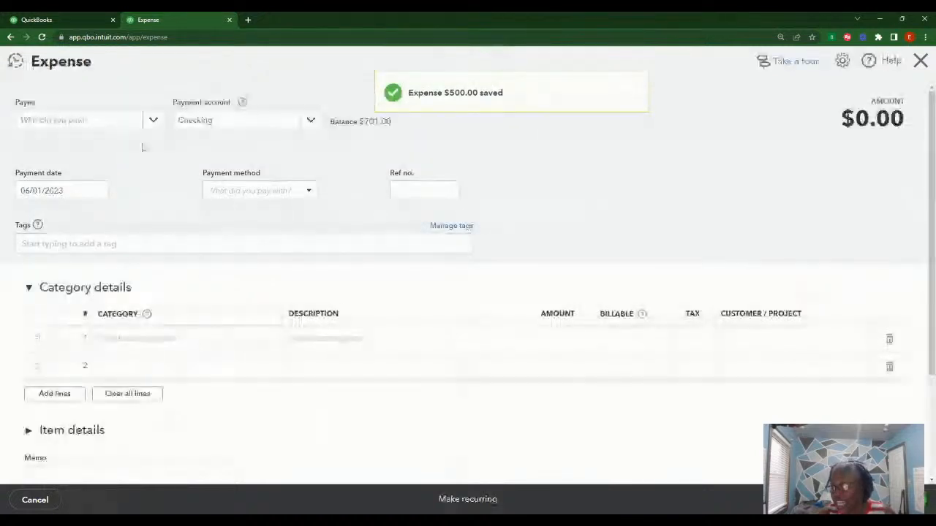
- Add a new vendor named "DJ for Wedding" as the payee of the new expense
{"action": "left_click", "coordinate": [76, 120]}
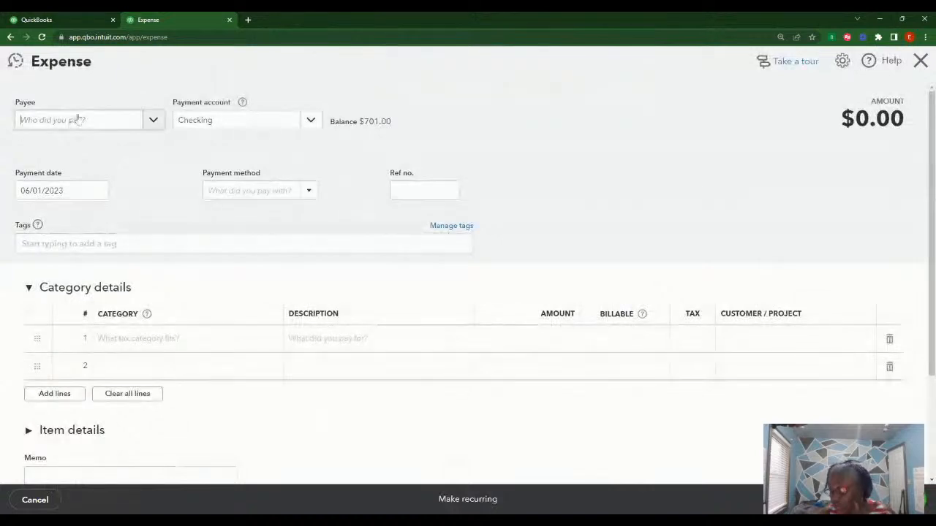
{"action": "left_click", "coordinate": [77, 121]}
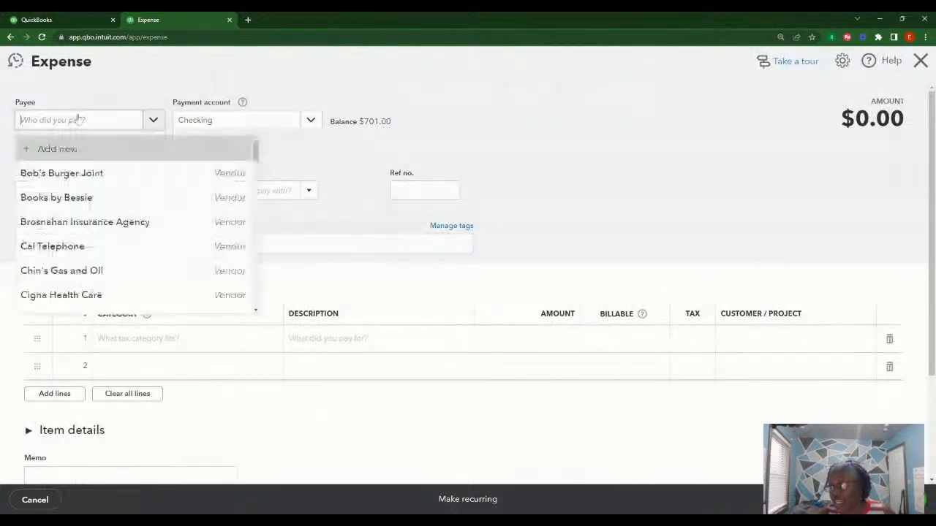
{"action": "left_click", "coordinate": [58, 150]}
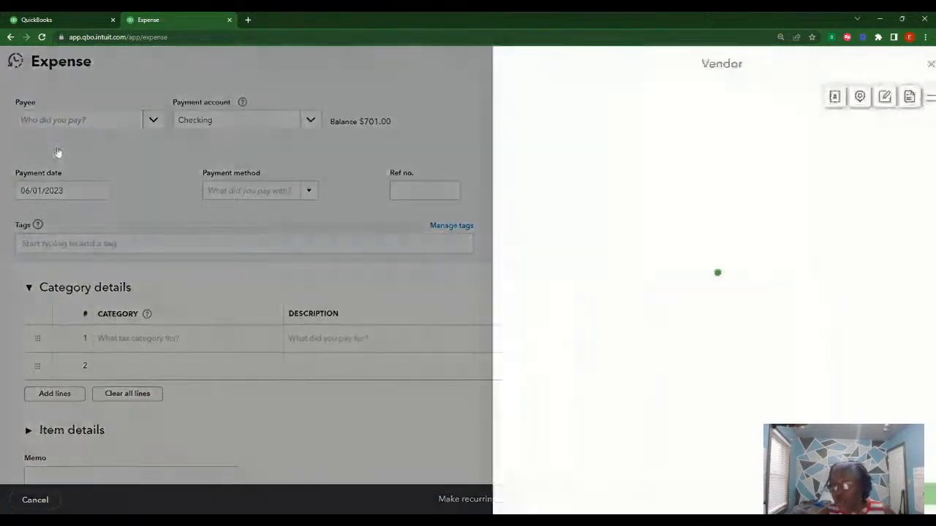
{"action": "type", "text": "DJ for Wedding"}
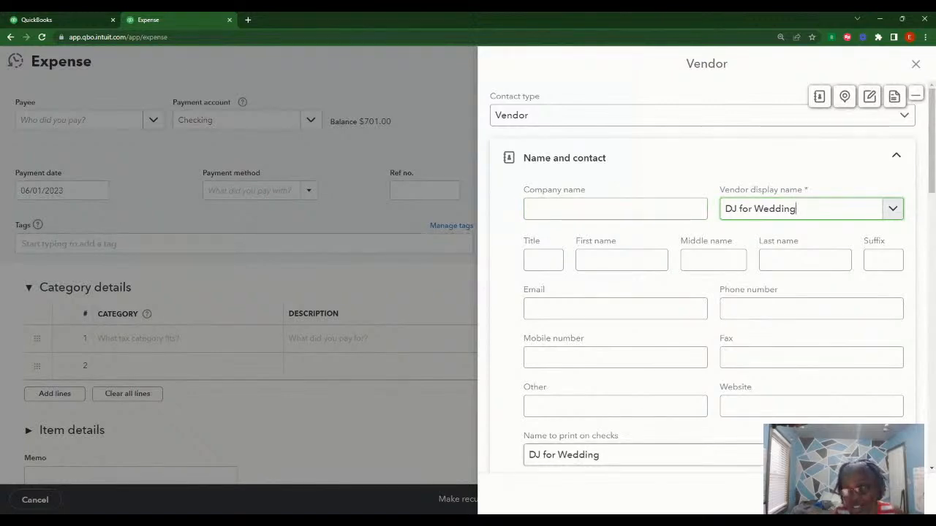
{"action": "left_click", "coordinate": [890, 500]}
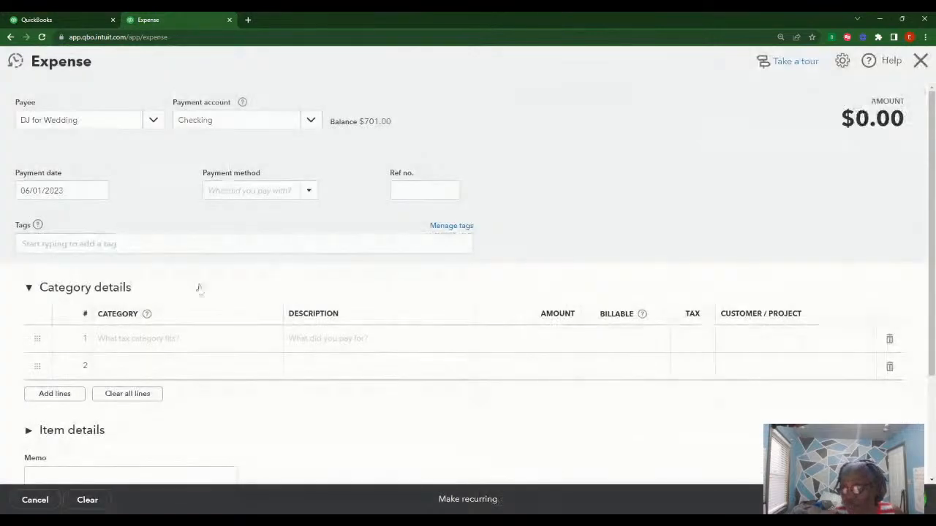
- Look through the first expense line's category options, filtering them by "job", for one that suits the wedding cost
{"action": "left_click", "coordinate": [171, 340]}
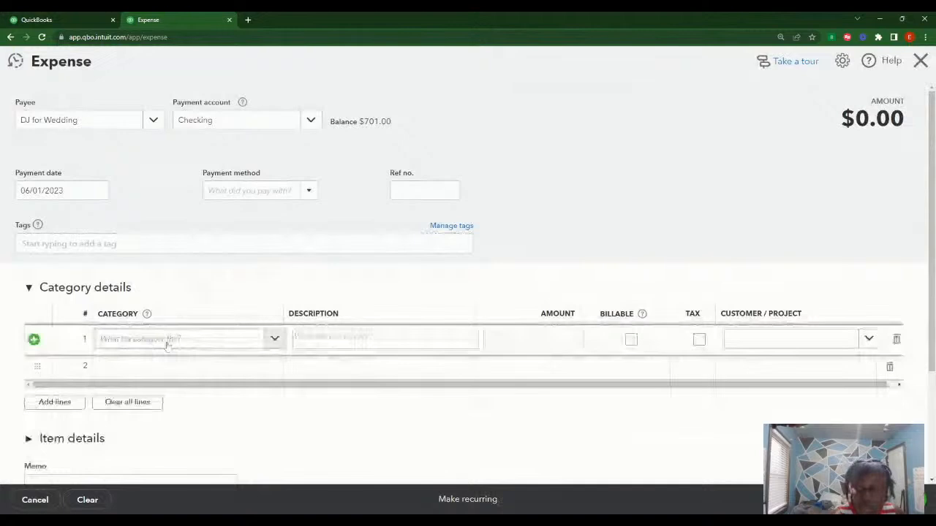
{"action": "left_click", "coordinate": [146, 338]}
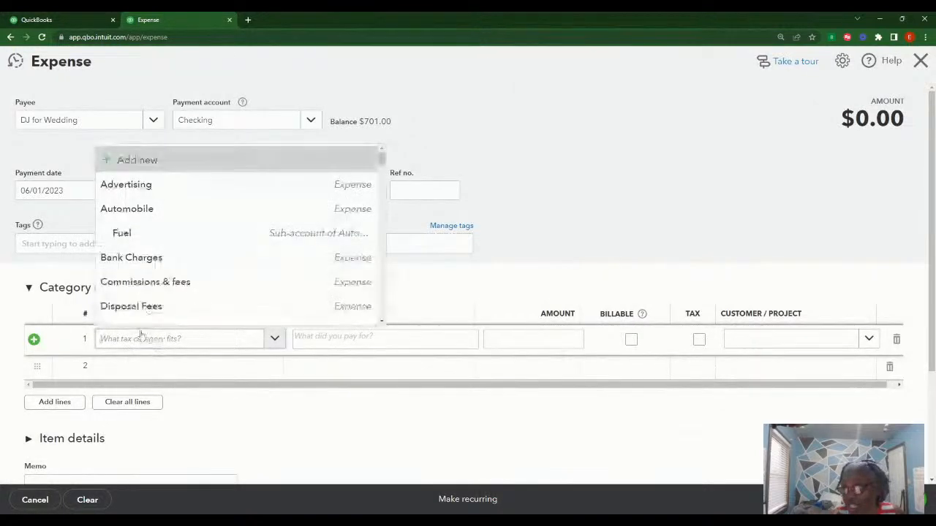
{"action": "scroll", "coordinate": [167, 252], "scroll_direction": "down", "scroll_amount": 5}
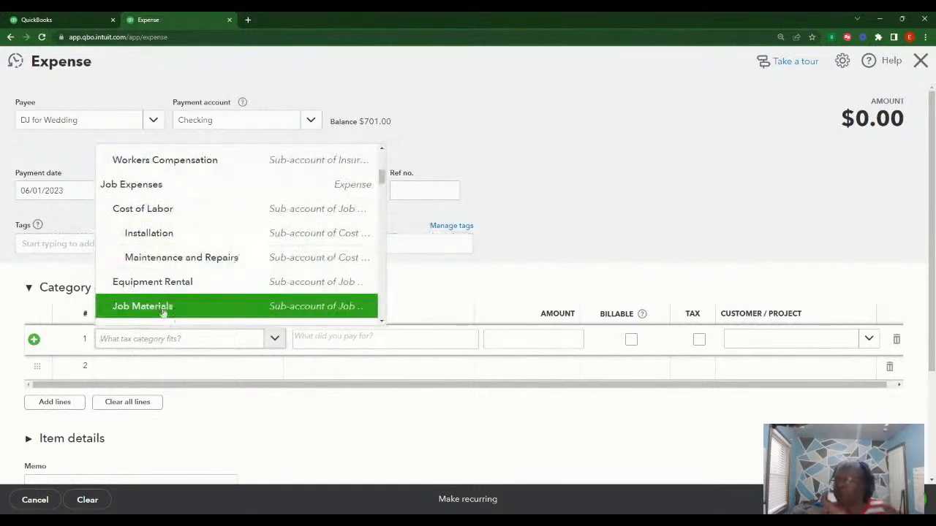
{"action": "scroll", "coordinate": [225, 264], "scroll_direction": "down", "scroll_amount": 1}
{"action": "scroll", "coordinate": [226, 265], "scroll_direction": "down", "scroll_amount": 1}
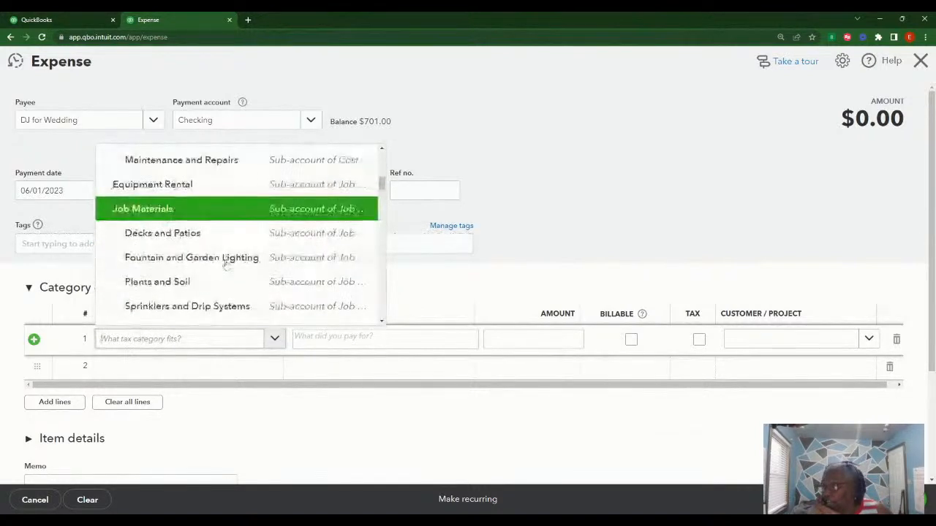
{"action": "scroll", "coordinate": [227, 267], "scroll_direction": "down", "scroll_amount": 3}
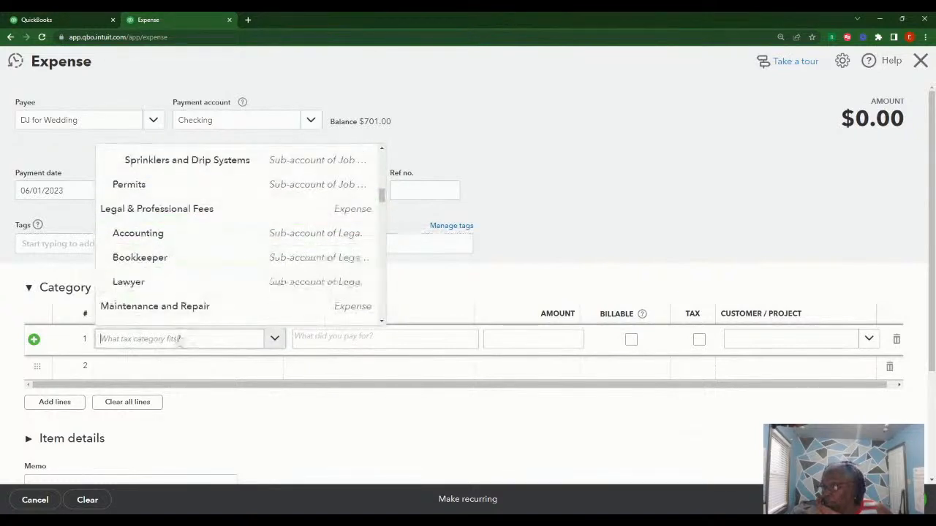
{"action": "type", "text": "Job"}
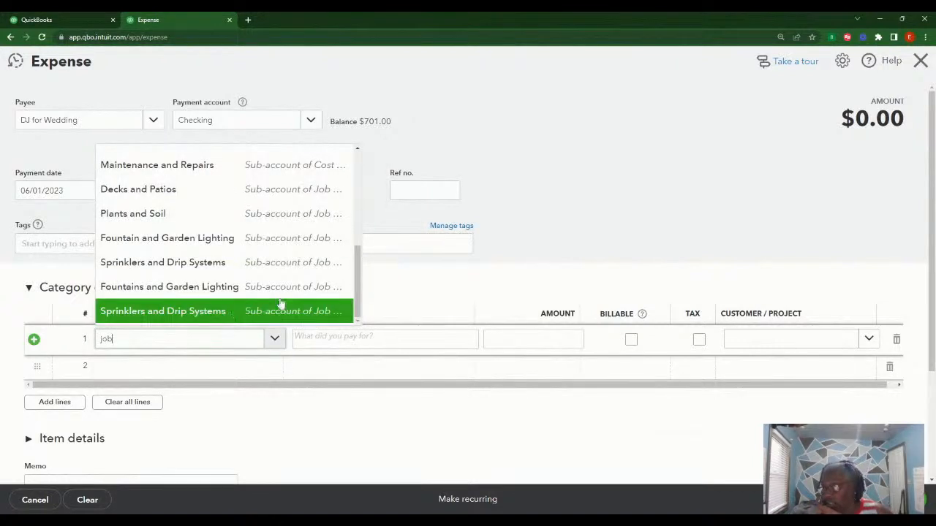
{"action": "scroll", "coordinate": [293, 282], "scroll_direction": "up", "scroll_amount": 5}
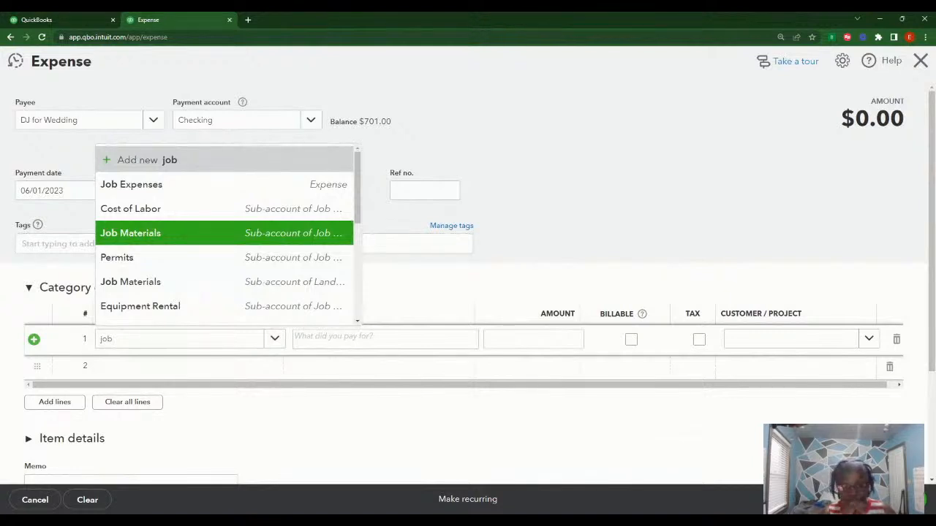
{"action": "key", "text": "BackSpace"}
{"action": "key", "text": "BackSpace"}
{"action": "key", "text": "BackSpace"}
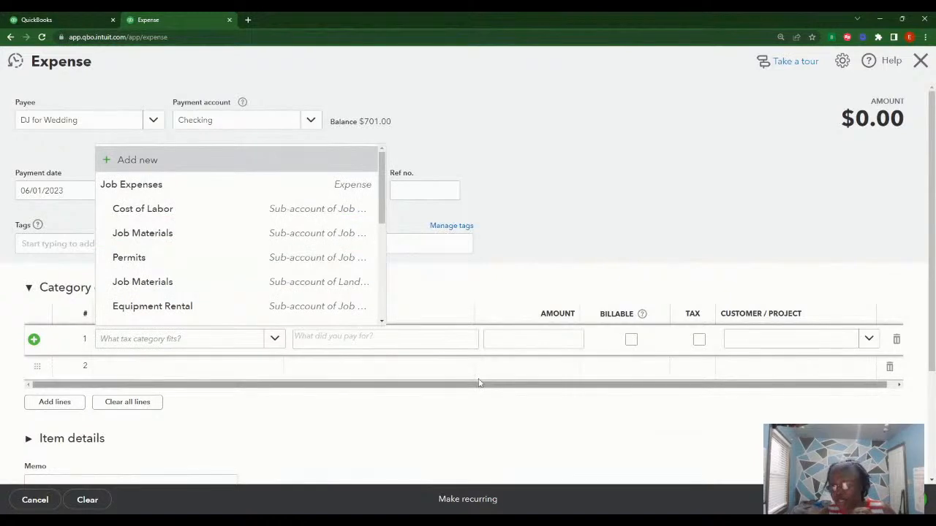
{"action": "left_click", "coordinate": [432, 341]}
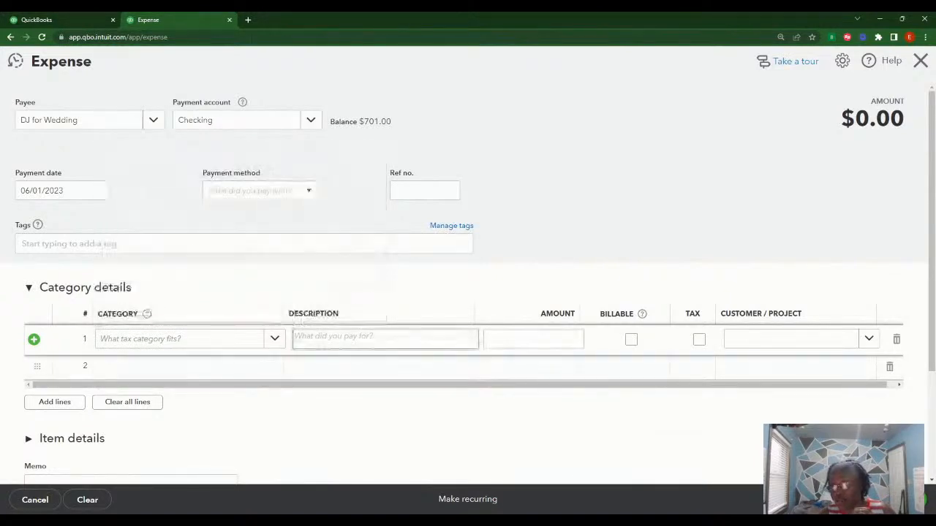
- Set the first expense line's category to Job Materials under Landscaping Services
{"action": "left_click", "coordinate": [236, 340]}
{"action": "type", "text": "jo"}
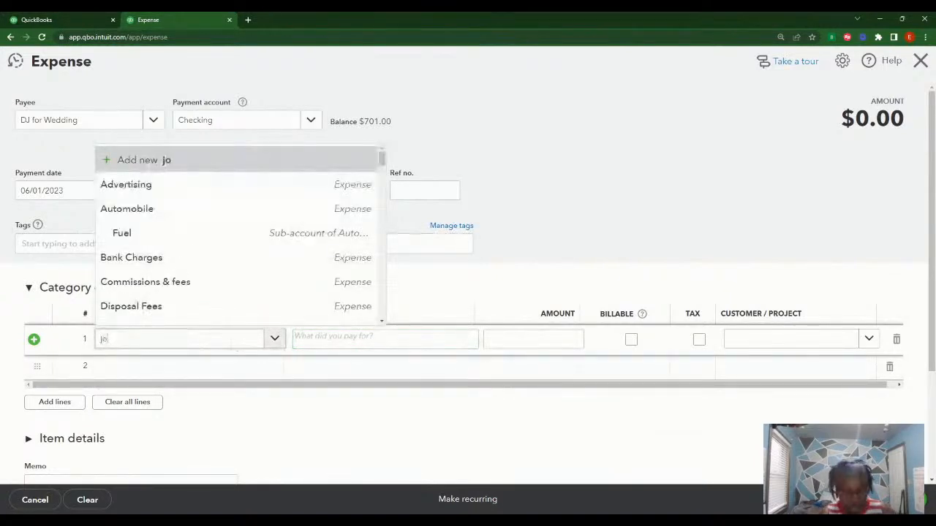
{"action": "type", "text": "b"}
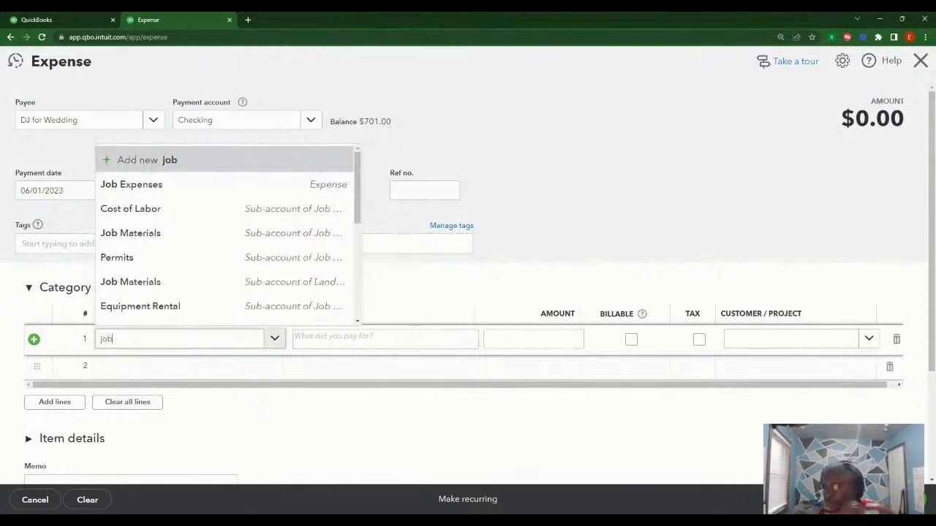
{"action": "left_click", "coordinate": [303, 292]}
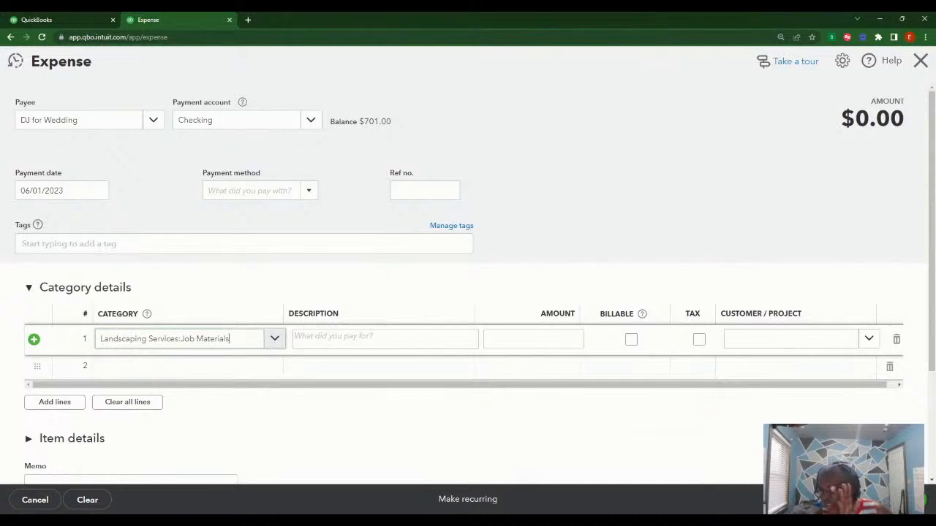
- Start a new category account for the expense line, set its account type to Expenses and review the available detail types
{"action": "left_click", "coordinate": [274, 338]}
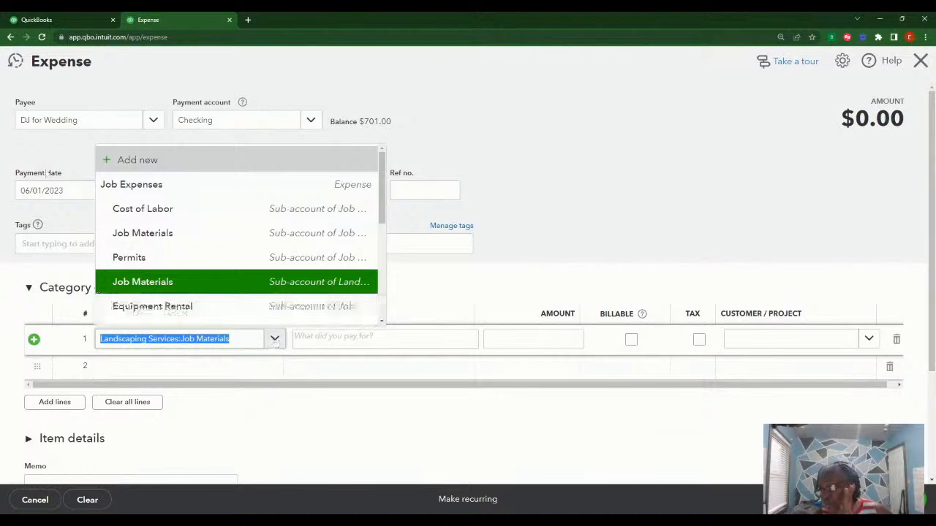
{"action": "left_click", "coordinate": [162, 163]}
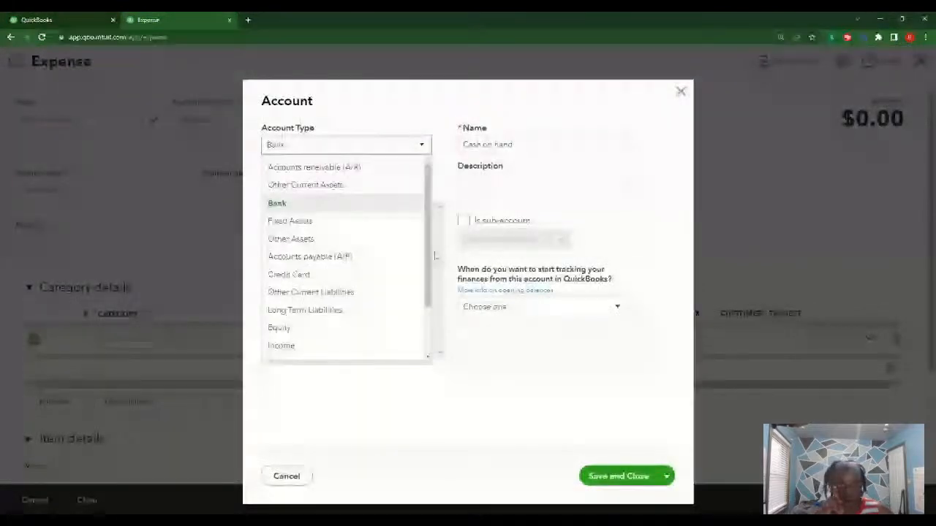
{"action": "left_click", "coordinate": [365, 144]}
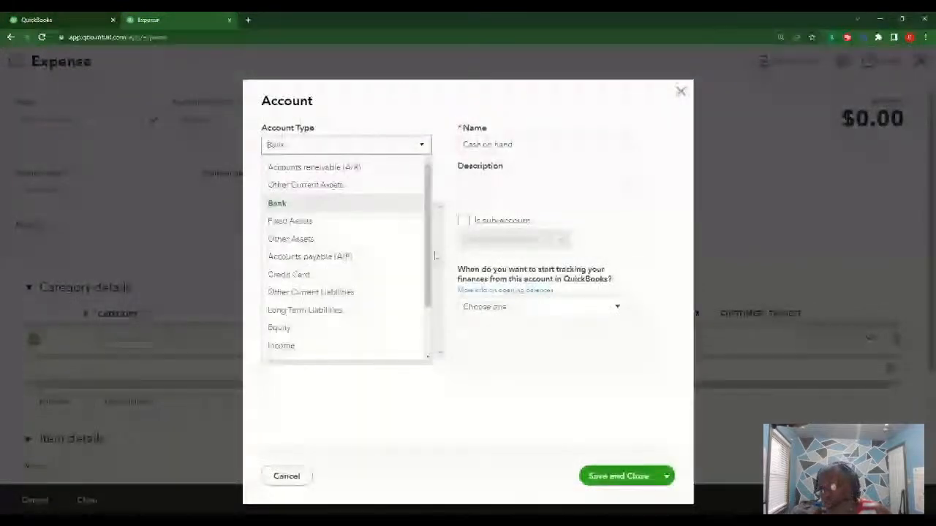
{"action": "scroll", "coordinate": [410, 277], "scroll_direction": "down", "scroll_amount": 3}
{"action": "left_click", "coordinate": [285, 330]}
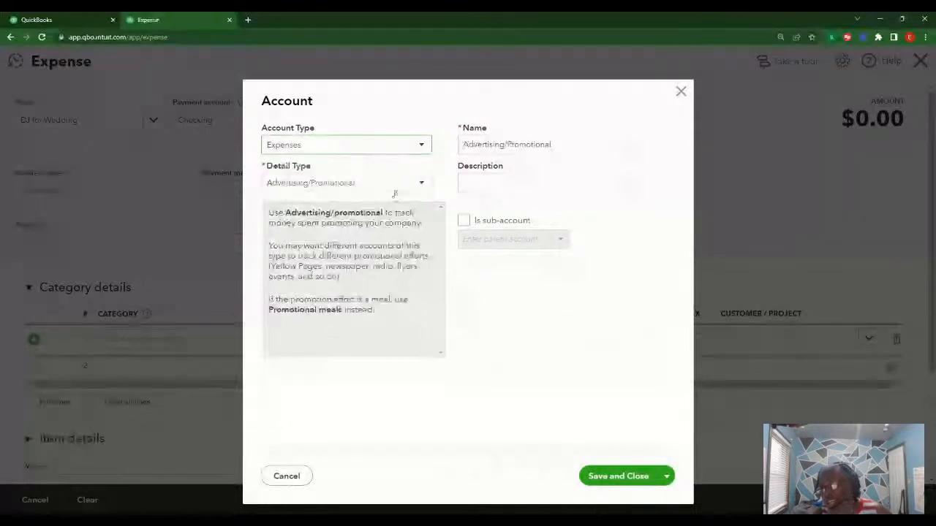
{"action": "left_click", "coordinate": [421, 183]}
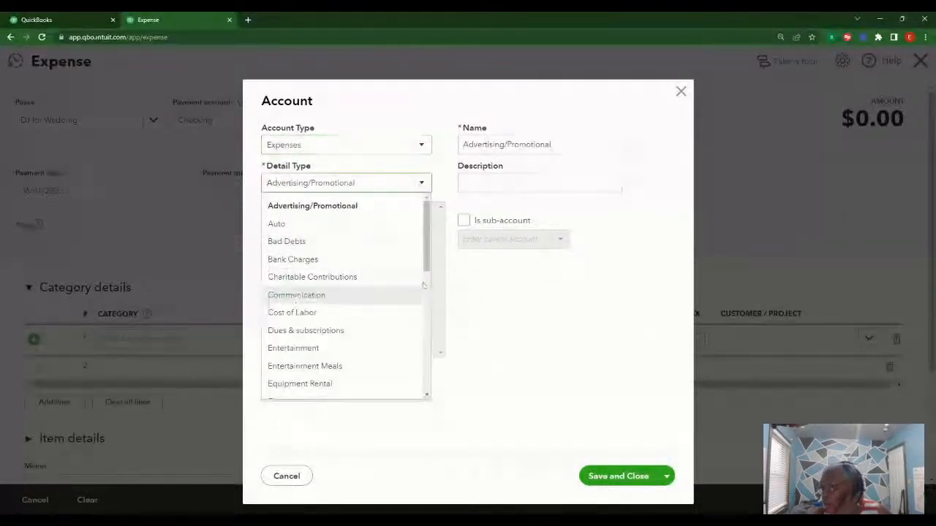
{"action": "left_click_drag", "start_coordinate": [425, 263], "coordinate": [429, 327]}
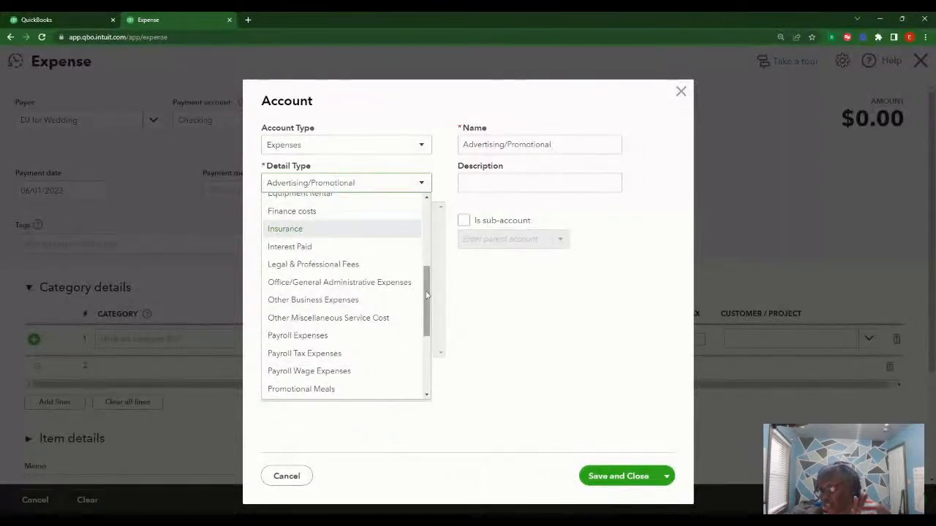
- Set the new account's type to Cost of Goods Sold and its detail type to Supplies & Materials - COGS
{"action": "left_click", "coordinate": [421, 145]}
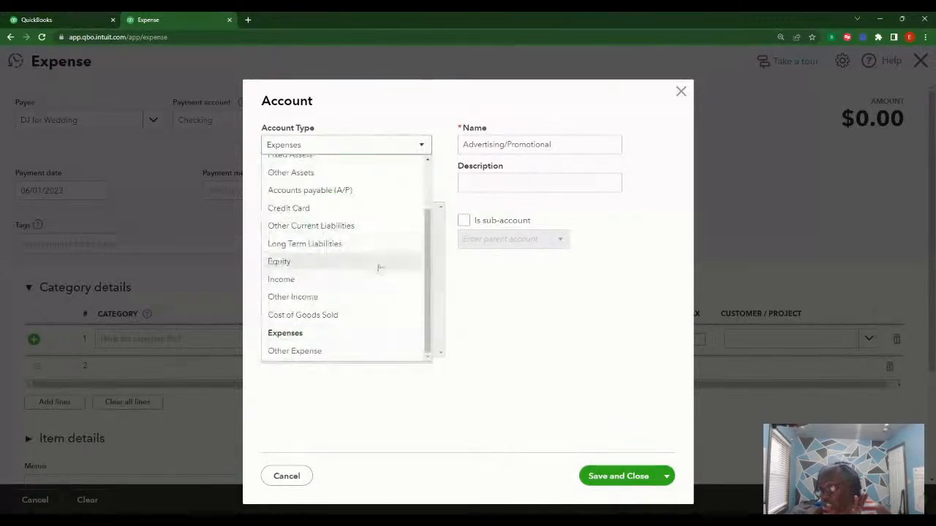
{"action": "scroll", "coordinate": [366, 264], "scroll_direction": "up", "scroll_amount": 3}
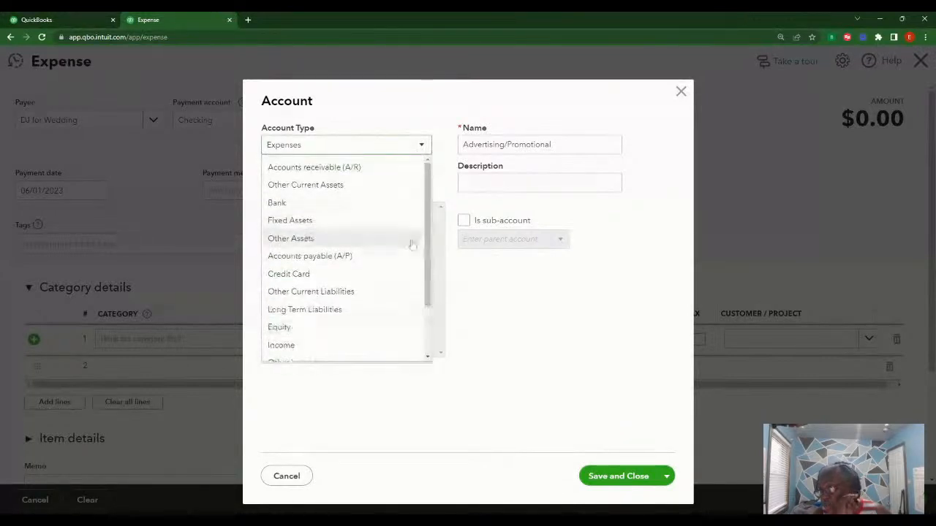
{"action": "left_click", "coordinate": [421, 144]}
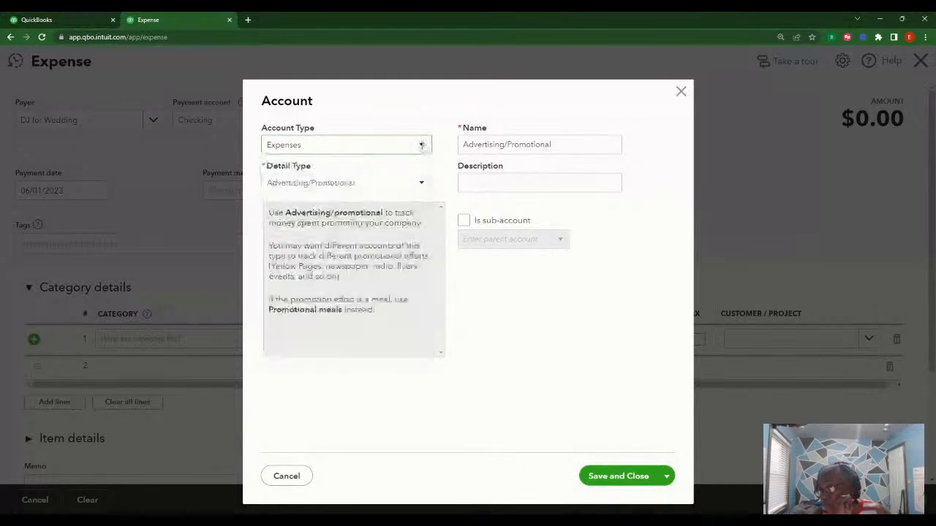
{"action": "left_click", "coordinate": [421, 145]}
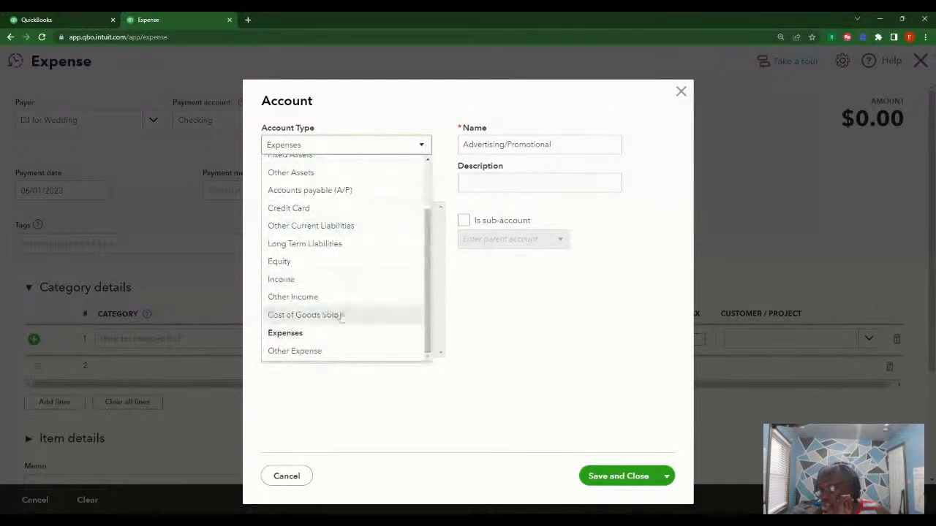
{"action": "left_click", "coordinate": [305, 315]}
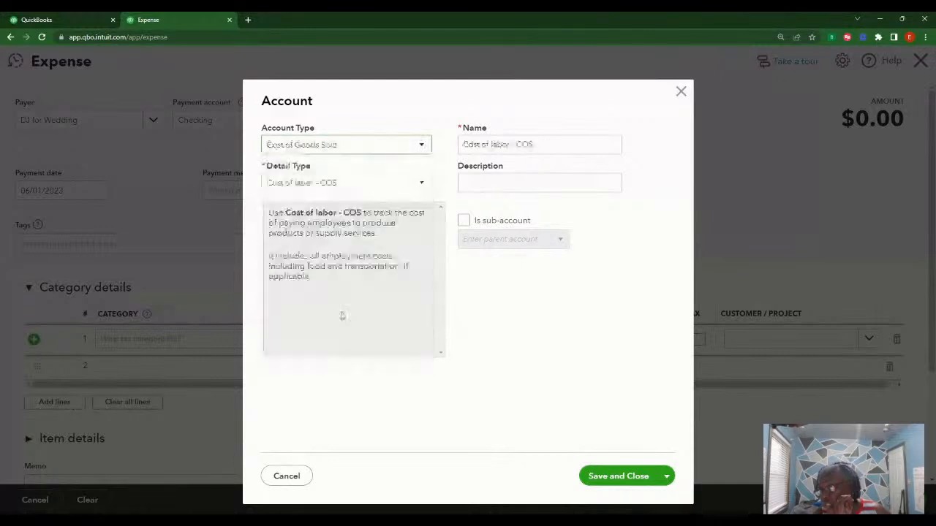
{"action": "left_click", "coordinate": [419, 183]}
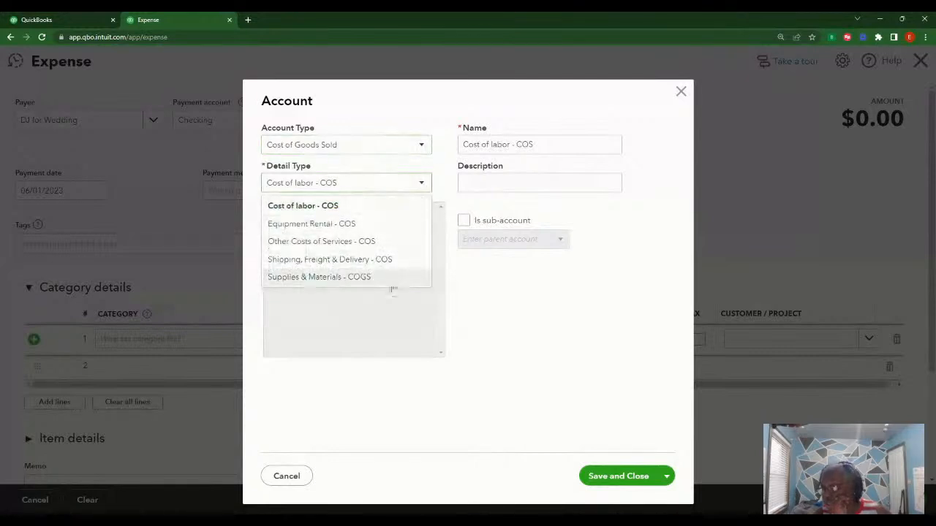
{"action": "left_click", "coordinate": [381, 281]}
- Describe the new account as "Wedding Location" and save it
{"action": "left_click", "coordinate": [505, 182]}
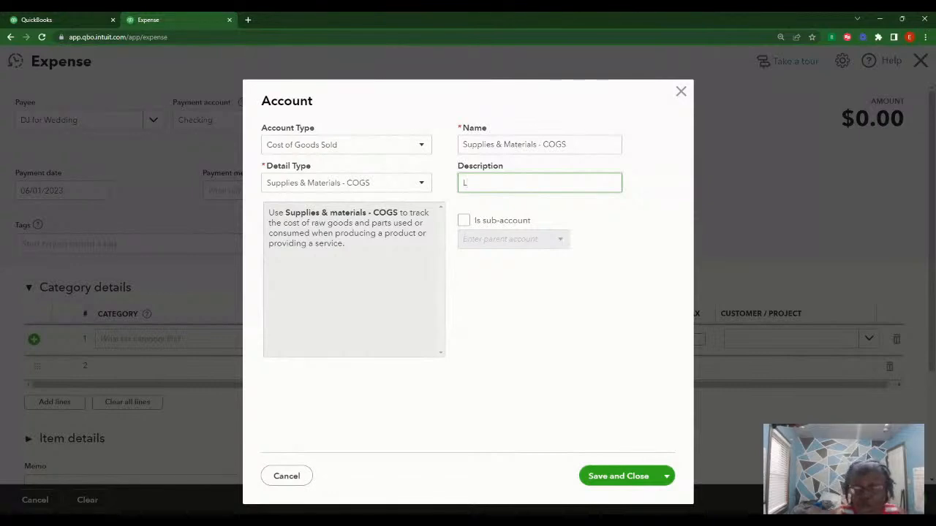
{"action": "type", "text": "Wedding Loca"}
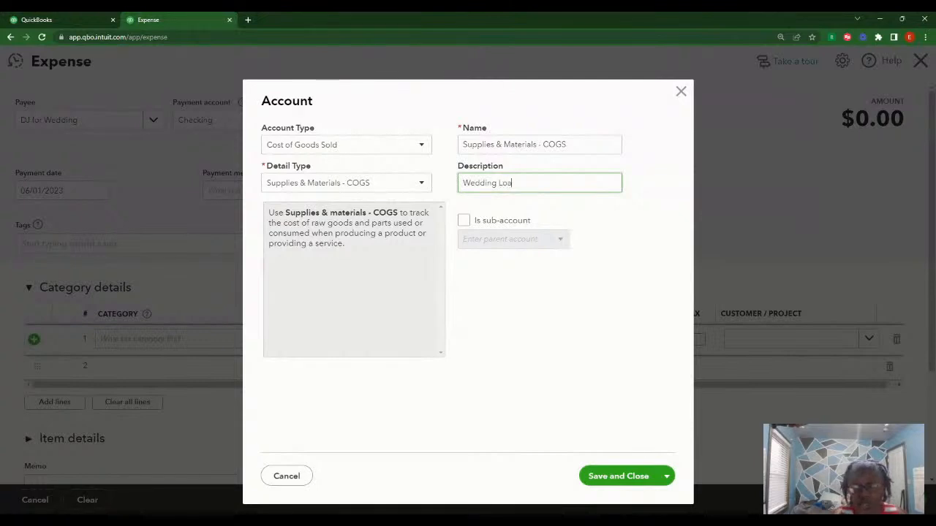
{"action": "type", "text": "tion"}
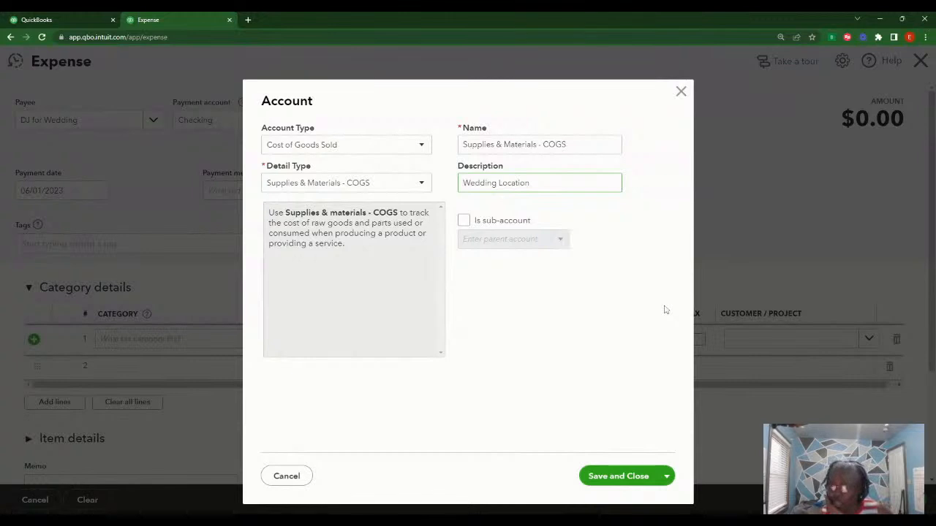
{"action": "left_click", "coordinate": [616, 478]}
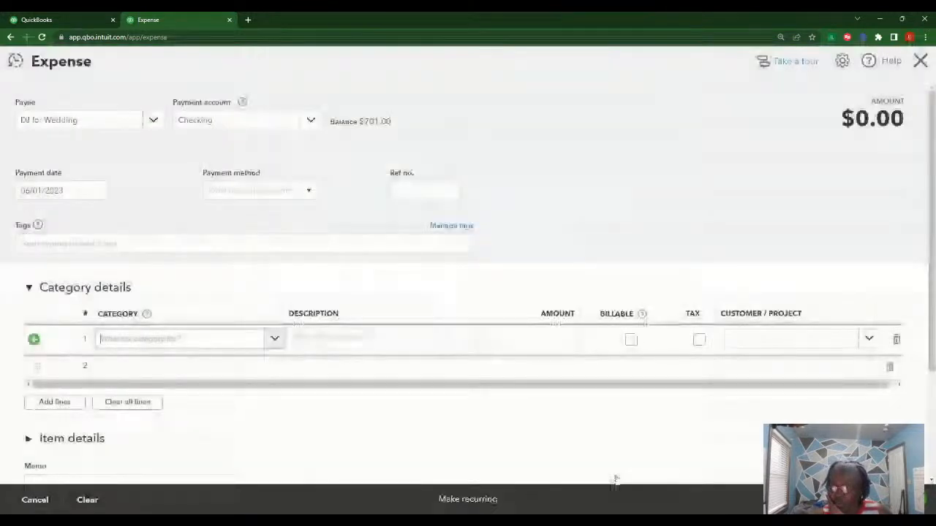
- Select Supplies & Materials - COGS as the first expense line's category
{"action": "left_click", "coordinate": [240, 340]}
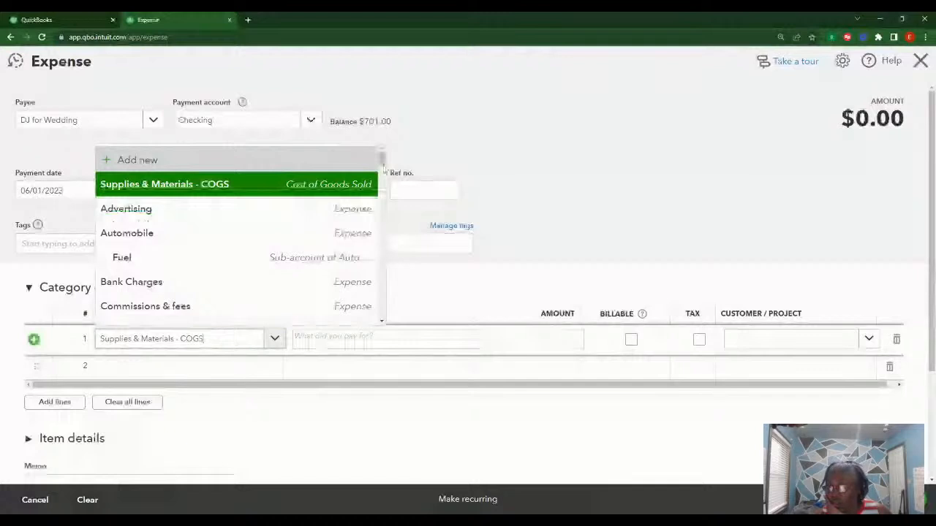
{"action": "scroll", "coordinate": [383, 169], "scroll_direction": "down", "scroll_amount": 1}
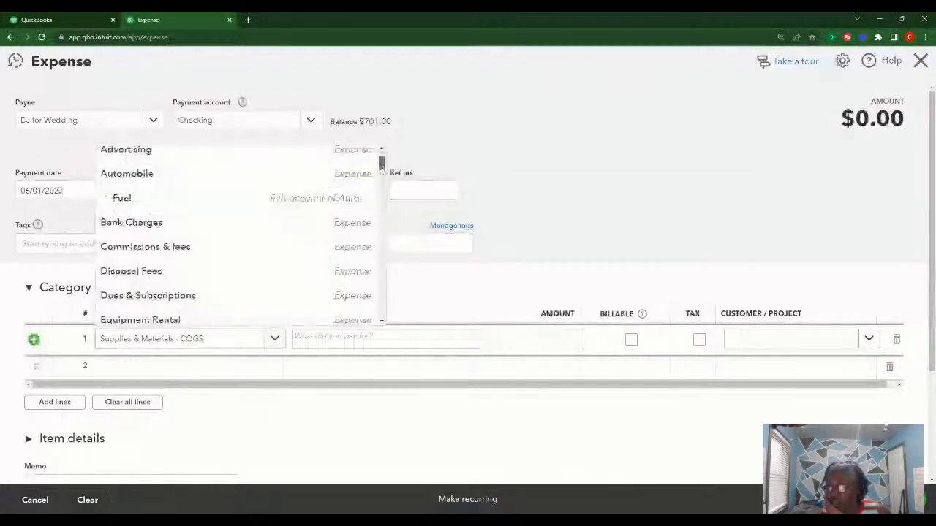
{"action": "scroll", "coordinate": [381, 165], "scroll_direction": "up", "scroll_amount": 1}
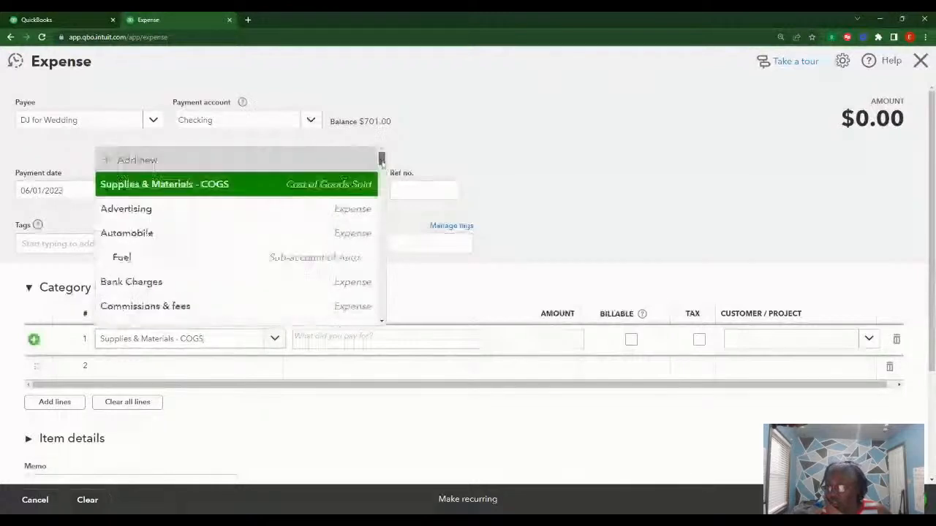
{"action": "left_click", "coordinate": [294, 182]}
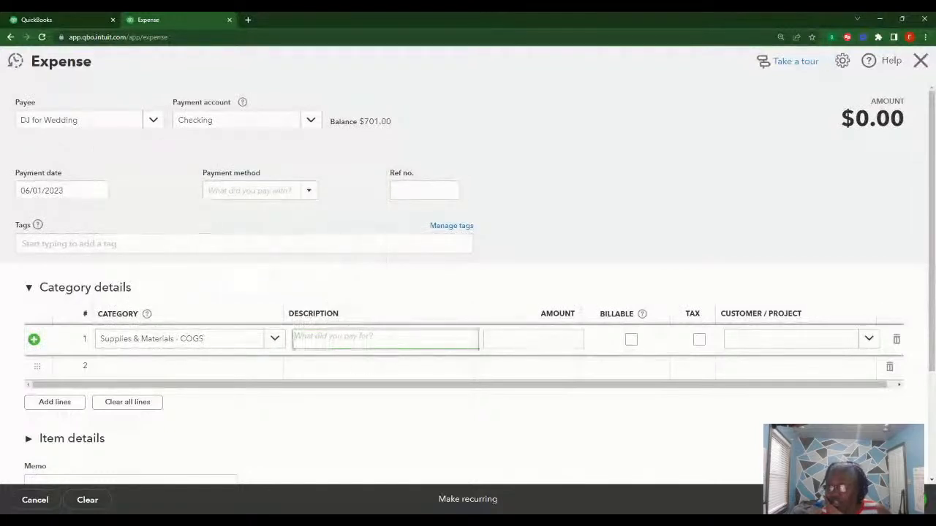
- Describe the first expense line as "Location" and set its amount to 1000
{"action": "type", "text": "Locatio"}
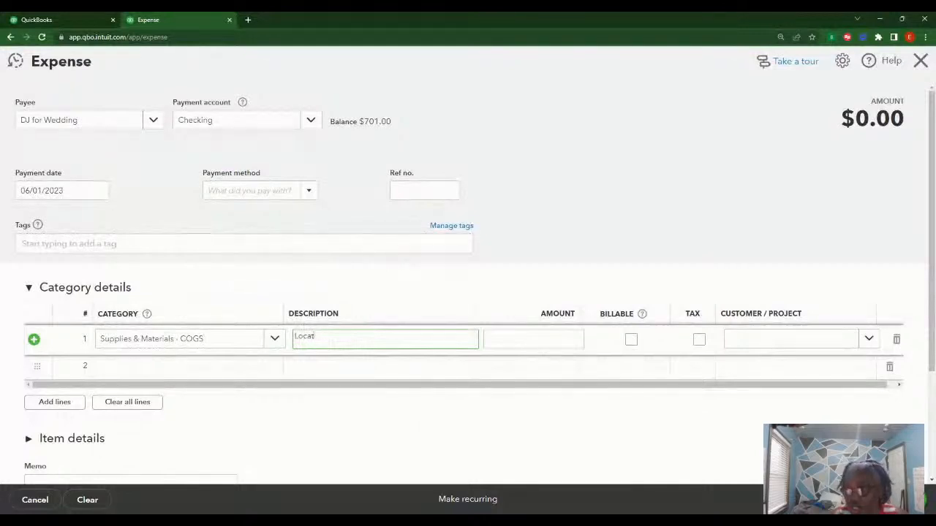
{"action": "key", "text": "BackSpace"}
{"action": "type", "text": "on"}
{"action": "key", "text": "Tab"}
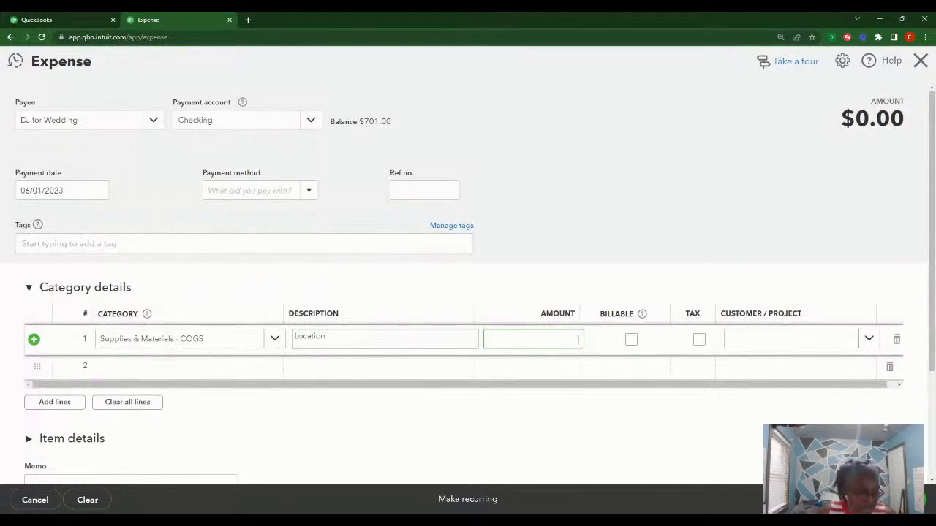
{"action": "type", "text": "1"}
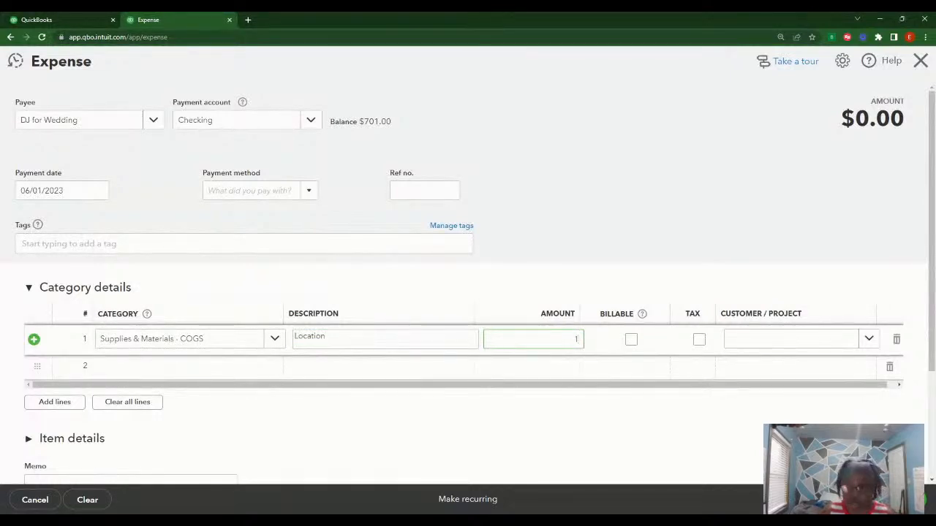
{"action": "type", "text": "000"}
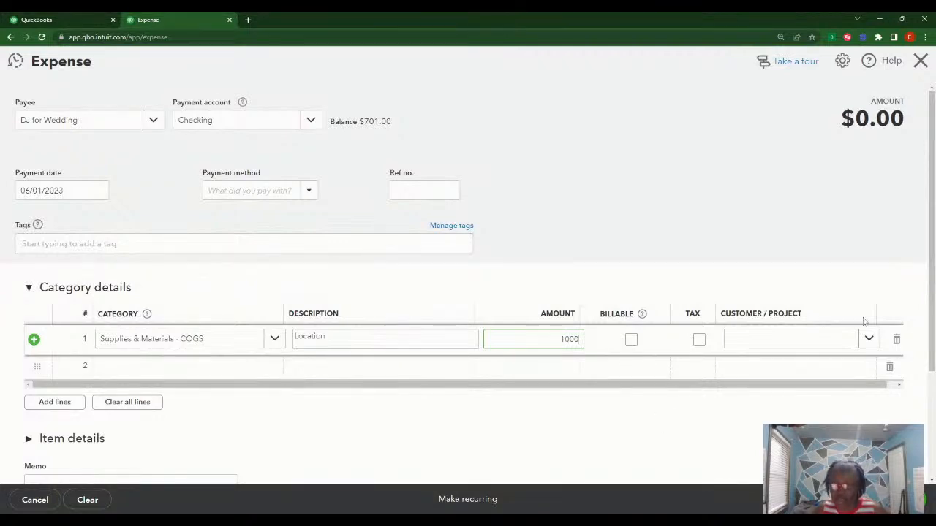
- Assign the location expense line to the wedding project, then save the expense and return to the project
{"action": "left_click", "coordinate": [809, 343]}
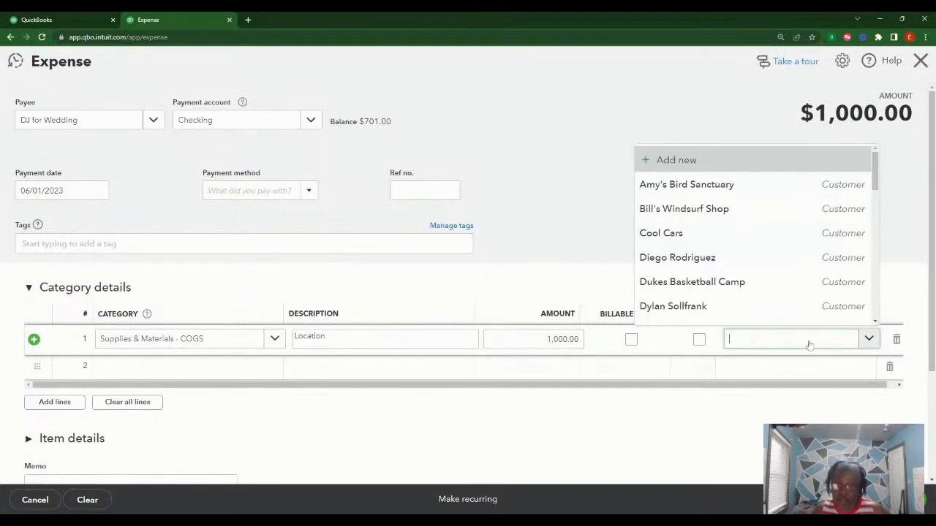
{"action": "scroll", "coordinate": [687, 190], "scroll_direction": "down", "scroll_amount": 3}
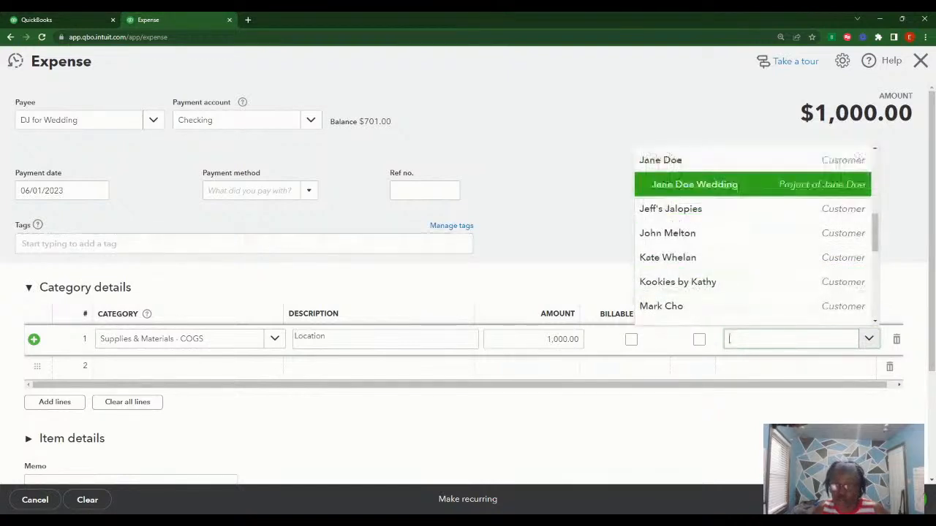
{"action": "left_click", "coordinate": [705, 183]}
{"action": "left_click", "coordinate": [874, 500]}
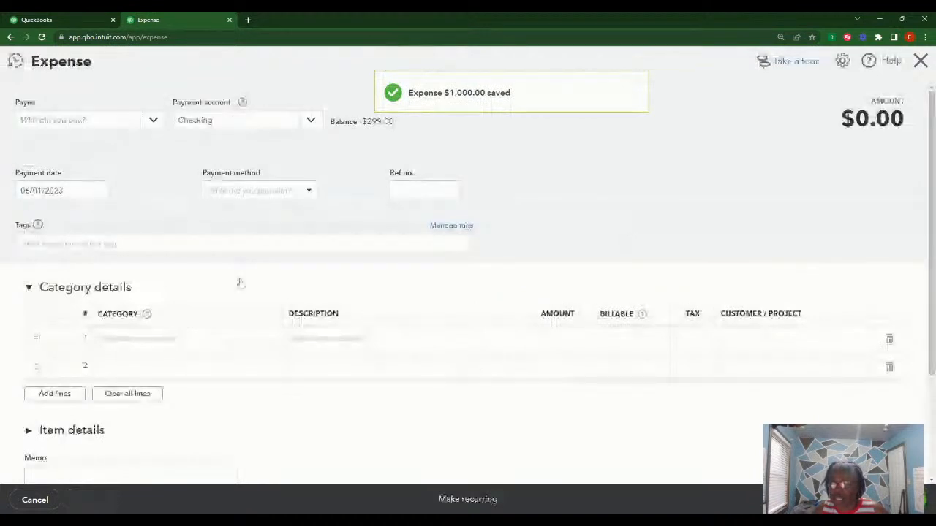
{"action": "left_click", "coordinate": [920, 61]}
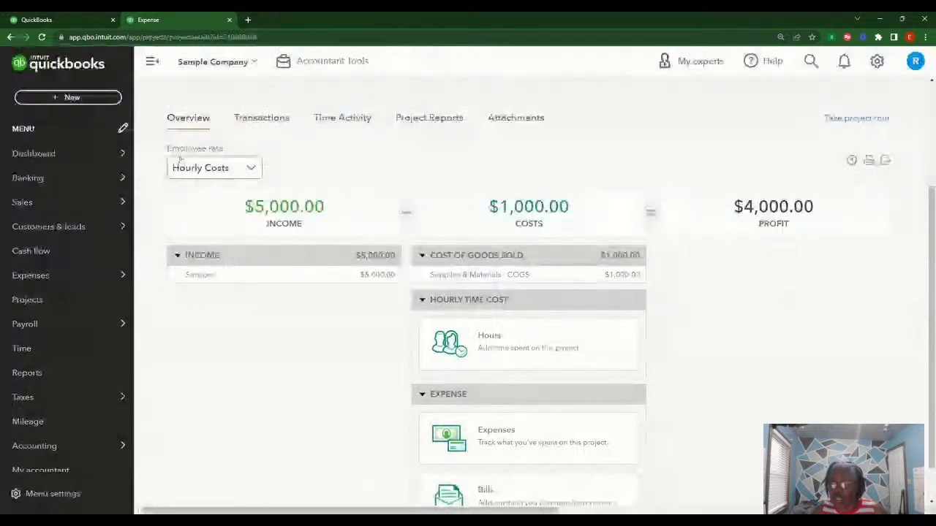
- Examine the wedding project's overview, including its income versus cost, profit margin, open invoices and cost breakdown
{"action": "scroll", "coordinate": [780, 366], "scroll_direction": "down", "scroll_amount": 1}
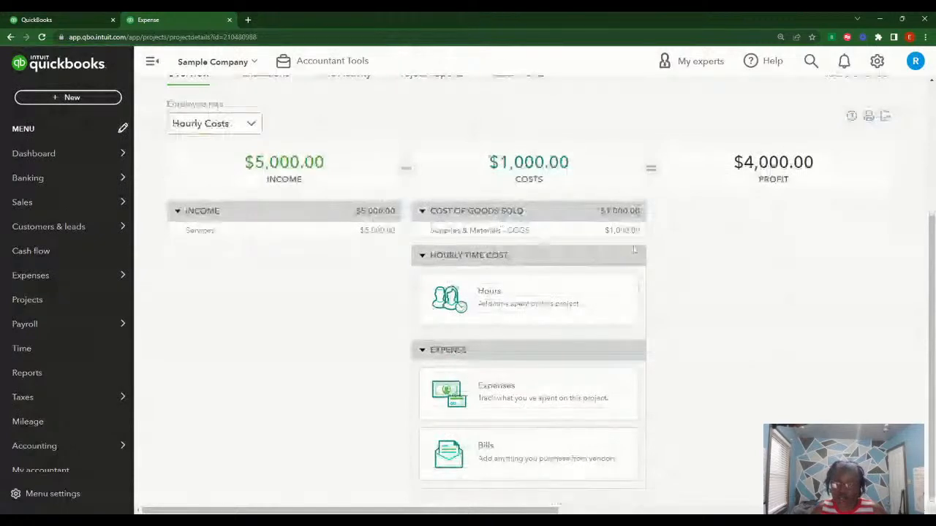
{"action": "scroll", "coordinate": [512, 234], "scroll_direction": "up", "scroll_amount": 2}
{"action": "scroll", "coordinate": [479, 223], "scroll_direction": "up", "scroll_amount": 1}
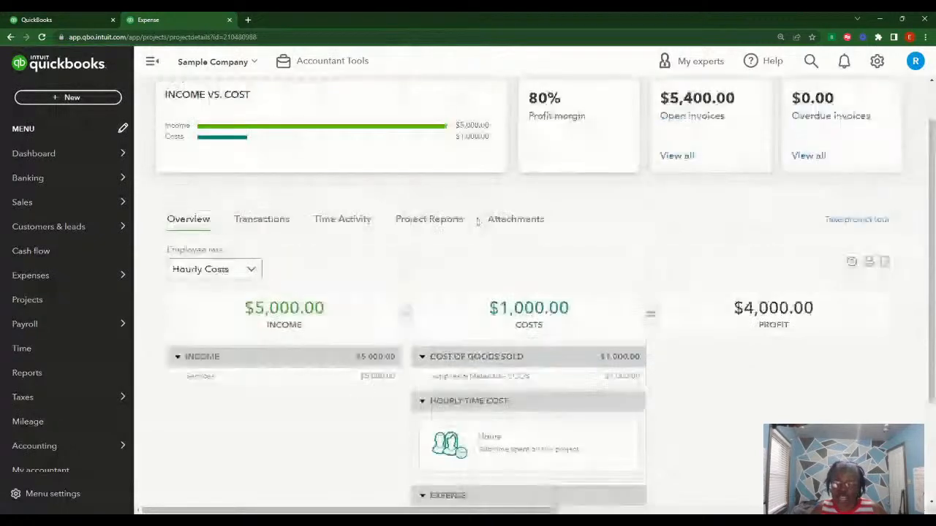
{"action": "scroll", "coordinate": [511, 233], "scroll_direction": "up", "scroll_amount": 1}
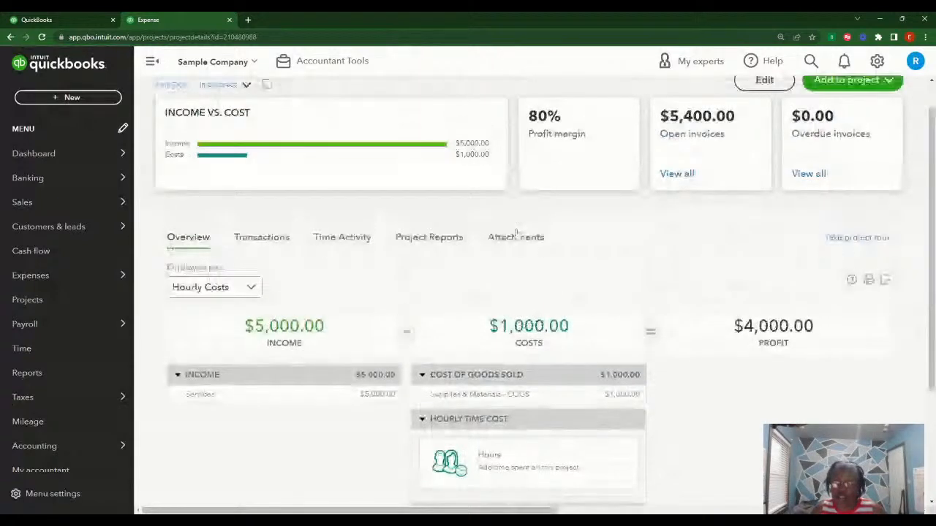
{"action": "scroll", "coordinate": [516, 233], "scroll_direction": "up", "scroll_amount": 1}
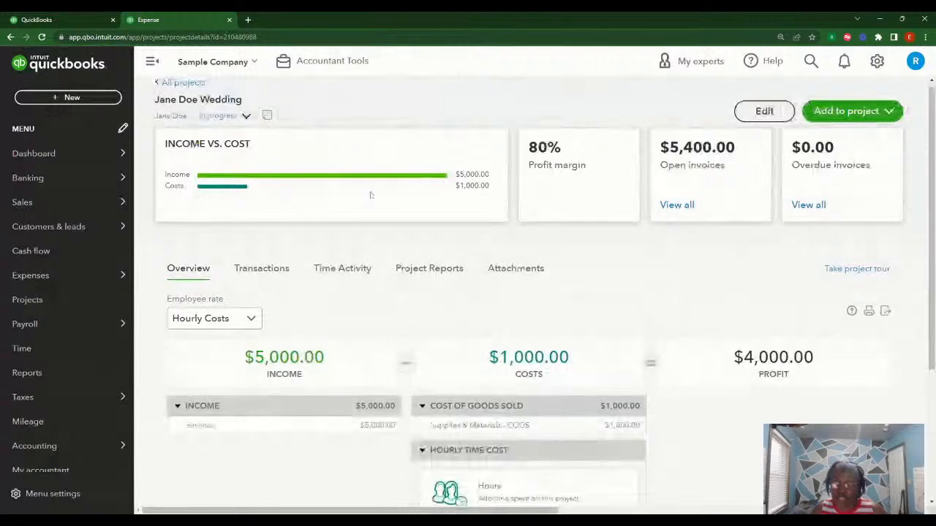
{"action": "scroll", "coordinate": [568, 286], "scroll_direction": "down", "scroll_amount": 3}
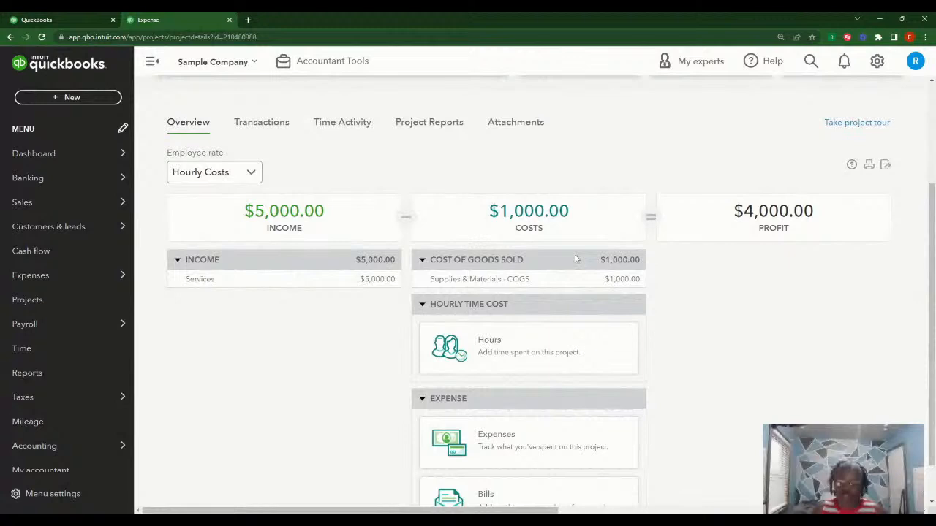
- Review the transaction report behind the project's Supplies & Materials - COGS cost and return to the project's cost overview
{"action": "left_click", "coordinate": [500, 281]}
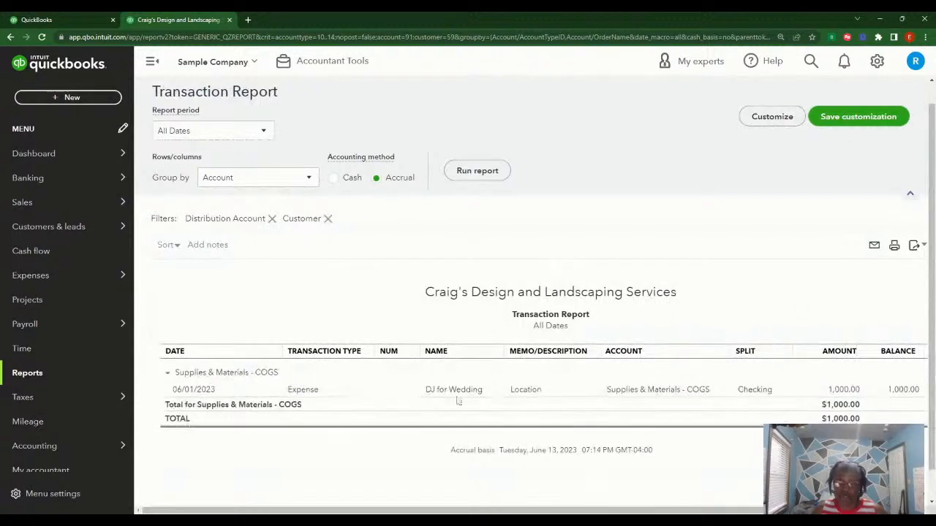
{"action": "scroll", "coordinate": [690, 403], "scroll_direction": "down", "scroll_amount": 2}
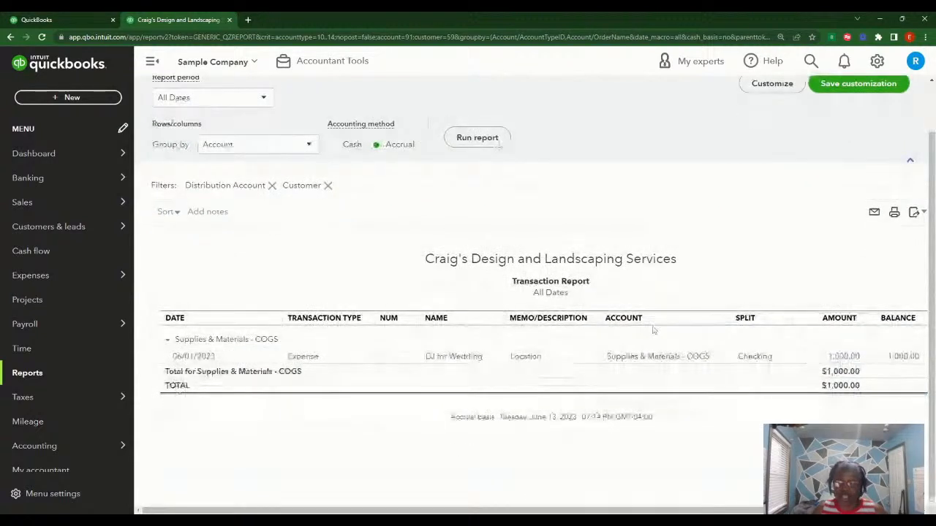
{"action": "scroll", "coordinate": [626, 329], "scroll_direction": "up", "scroll_amount": 2}
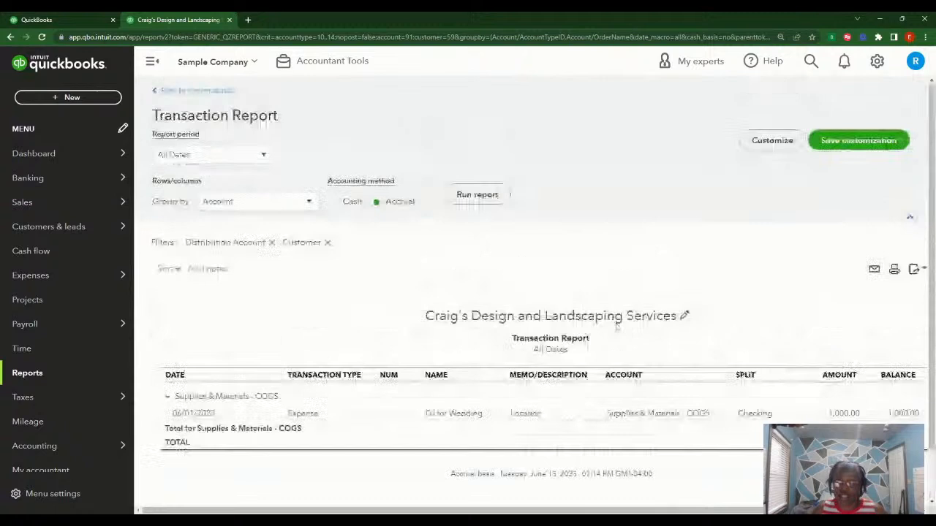
{"action": "left_click", "coordinate": [187, 90]}
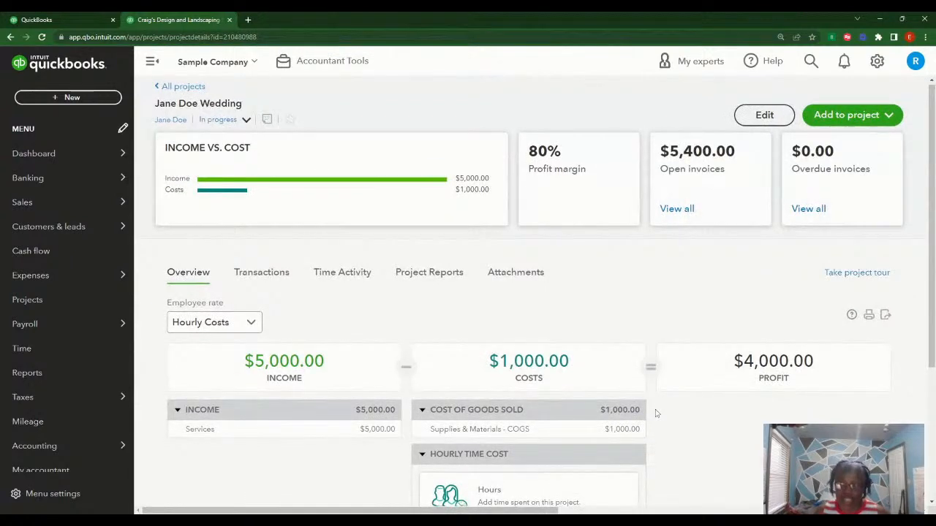
{"action": "scroll", "coordinate": [656, 414], "scroll_direction": "down", "scroll_amount": 3}
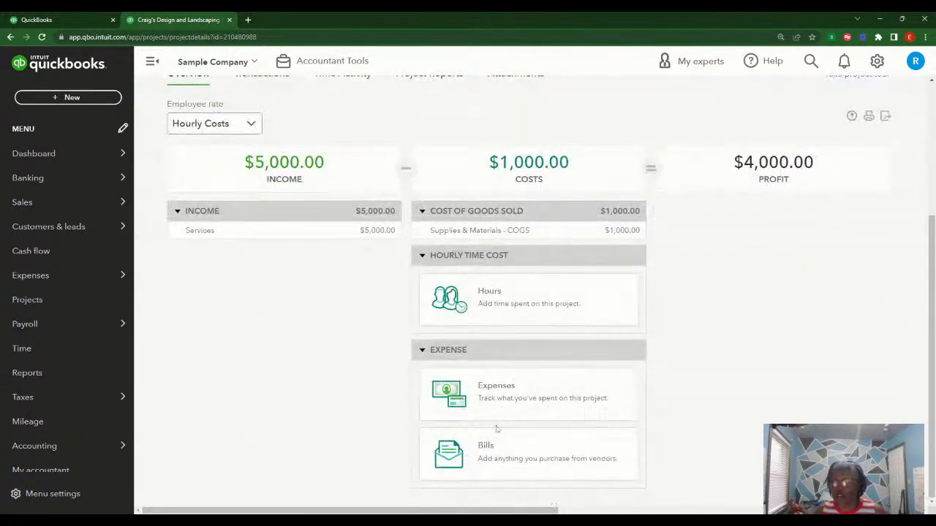
{"action": "scroll", "coordinate": [353, 330], "scroll_direction": "up", "scroll_amount": 1}
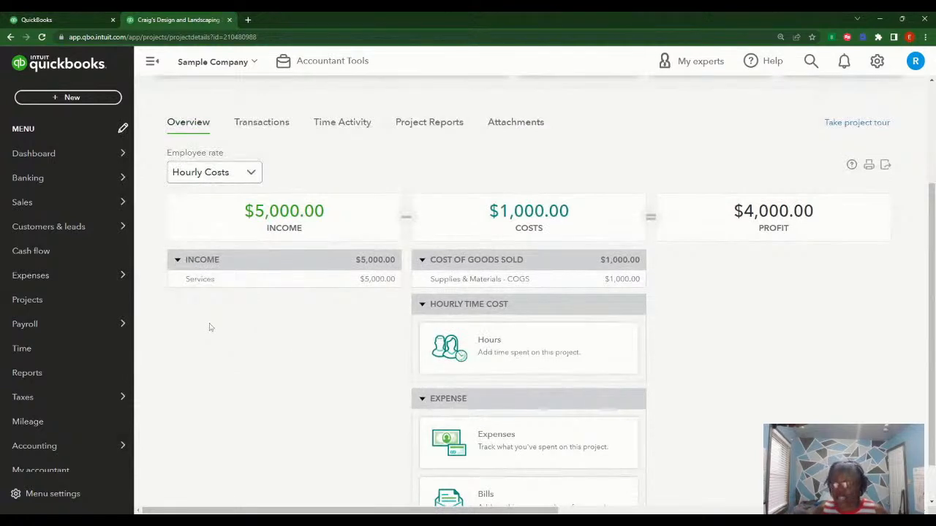
- Reassign the $500.00 Promotional expense dated 06/01/2023 to the wedding project instead of the customer alone, and save it
{"action": "left_click", "coordinate": [44, 278]}
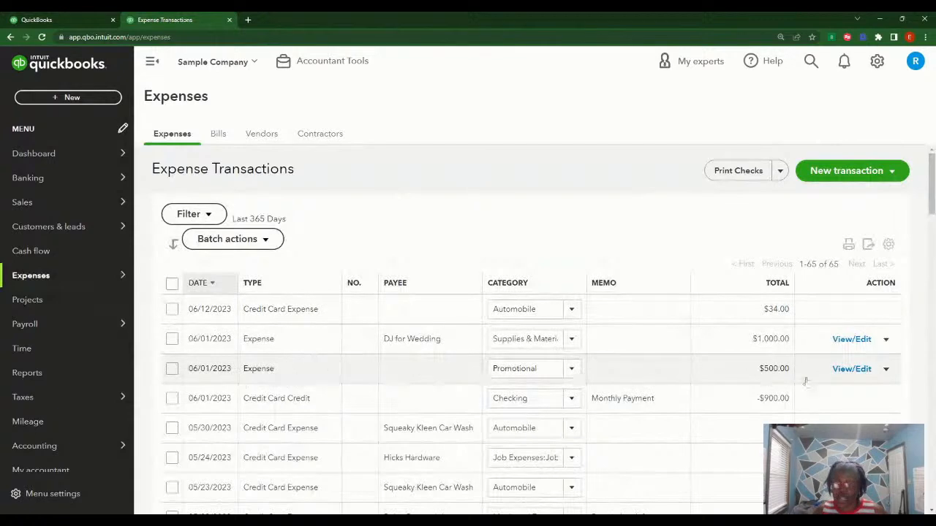
{"action": "left_click", "coordinate": [852, 369]}
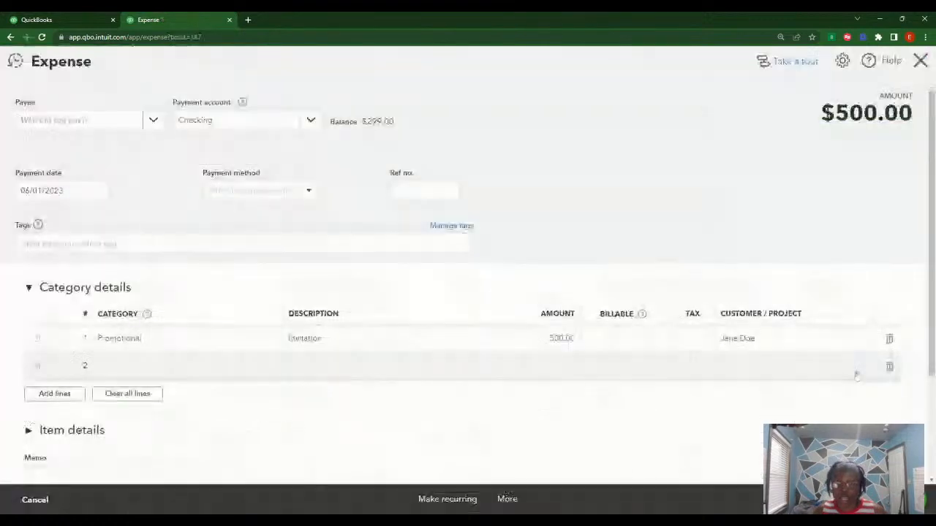
{"action": "left_click", "coordinate": [818, 347]}
{"action": "left_click", "coordinate": [869, 341]}
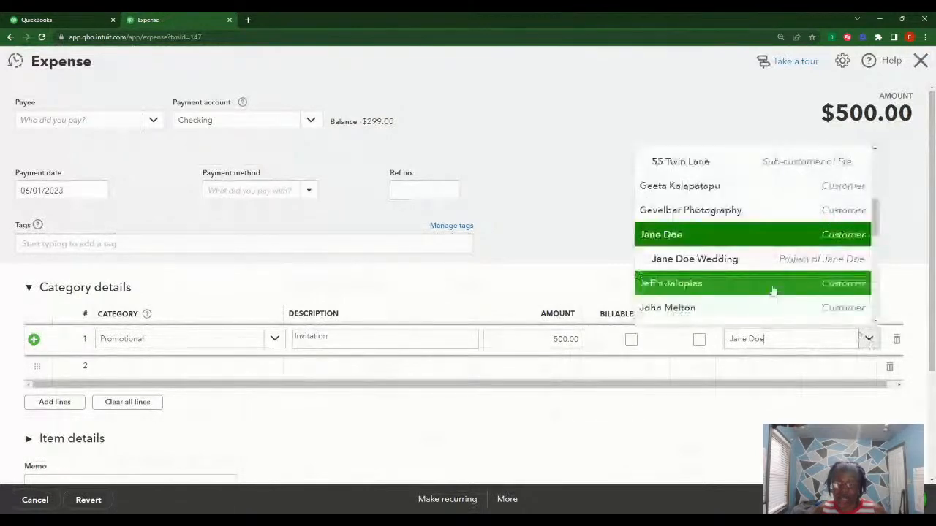
{"action": "left_click", "coordinate": [767, 259]}
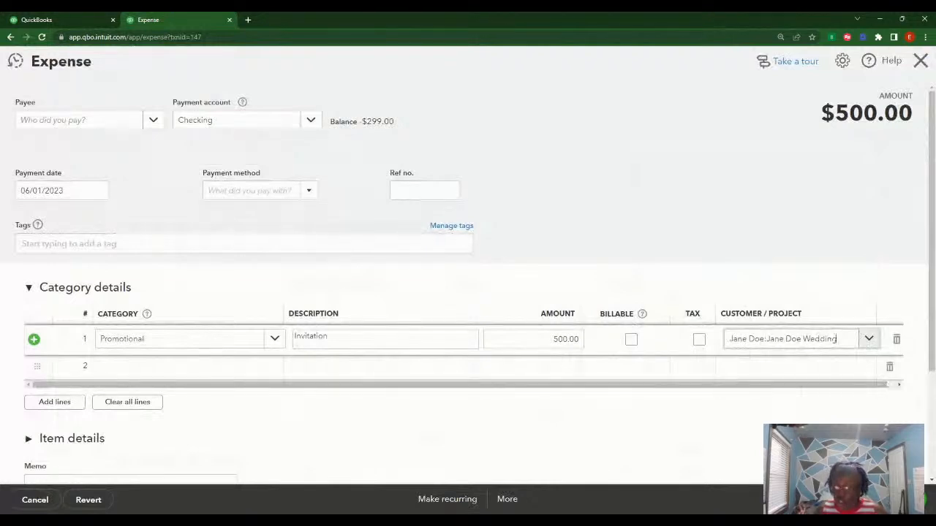
{"action": "left_click", "coordinate": [868, 338]}
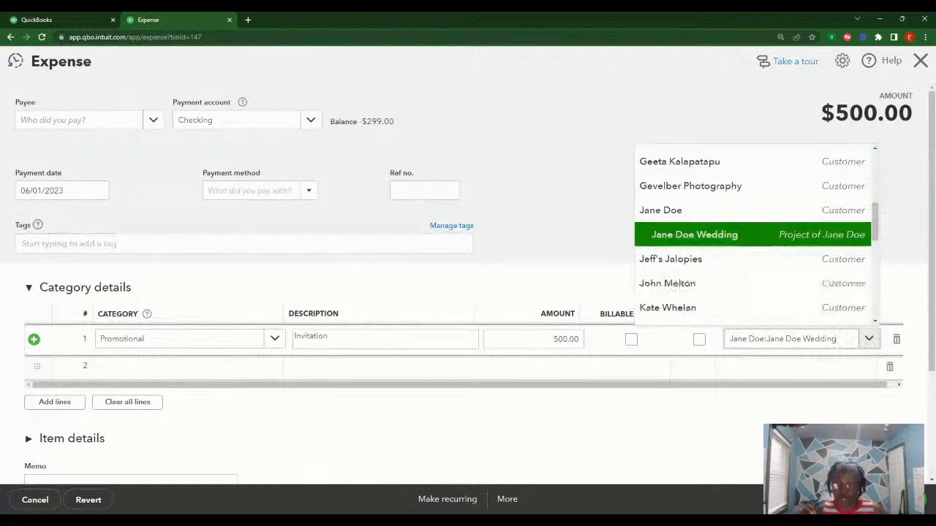
{"action": "left_click", "coordinate": [878, 501]}
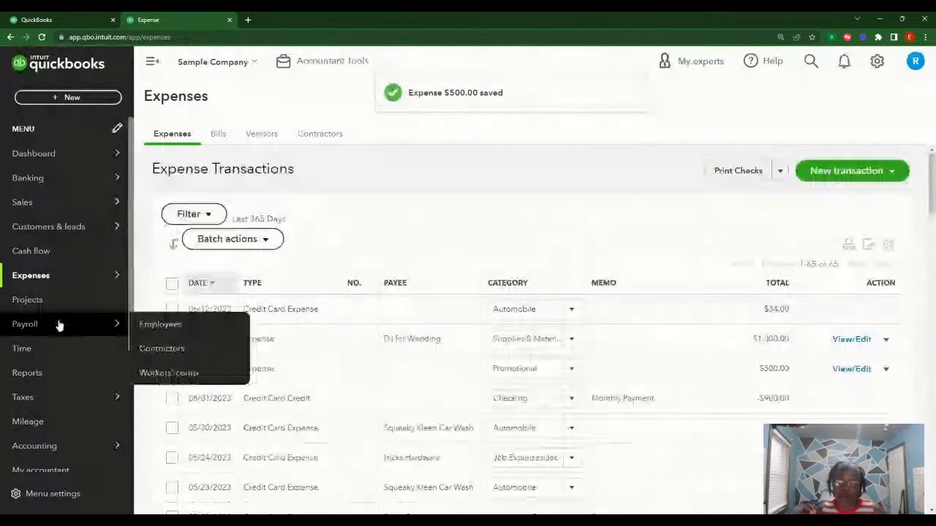
- Open the wedding project from the project list and review its income, costs and profit
{"action": "left_click", "coordinate": [33, 300]}
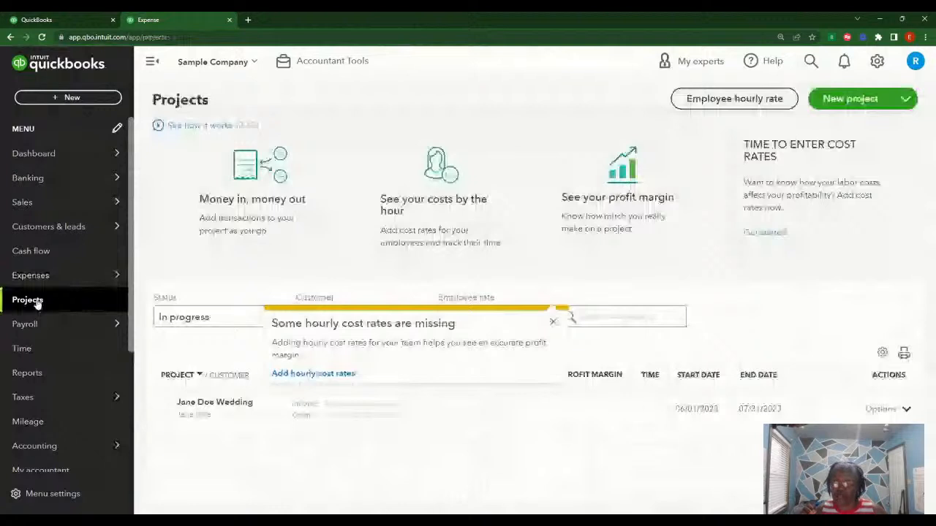
{"action": "left_click", "coordinate": [552, 321]}
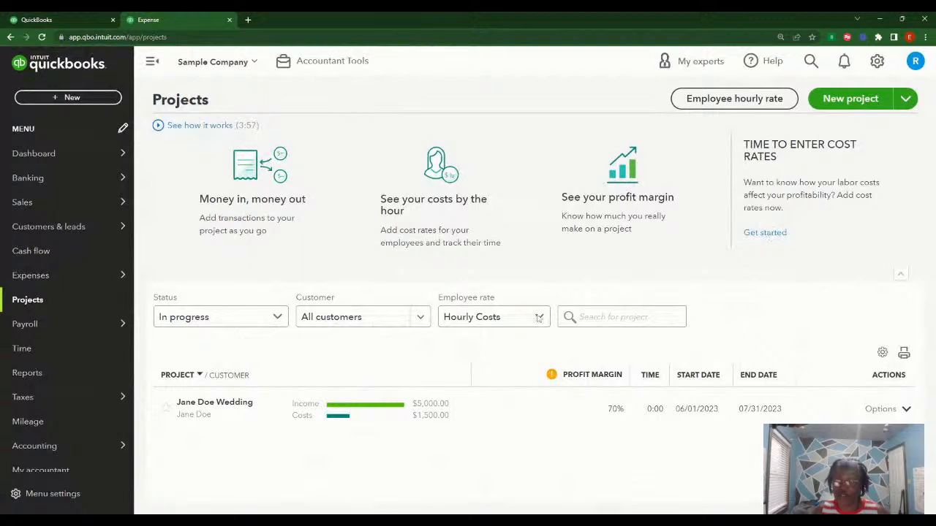
{"action": "left_click", "coordinate": [220, 407]}
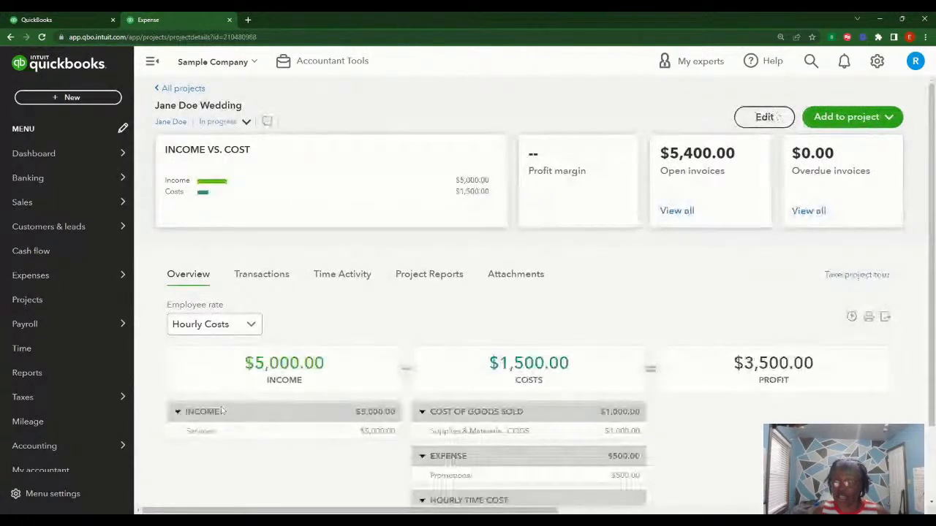
{"action": "left_click_drag", "start_coordinate": [932, 281], "coordinate": [934, 360]}
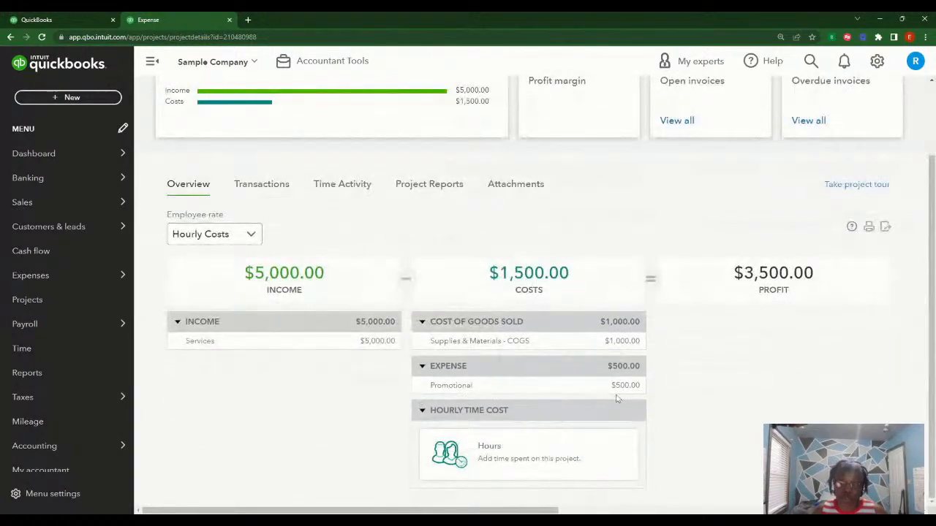
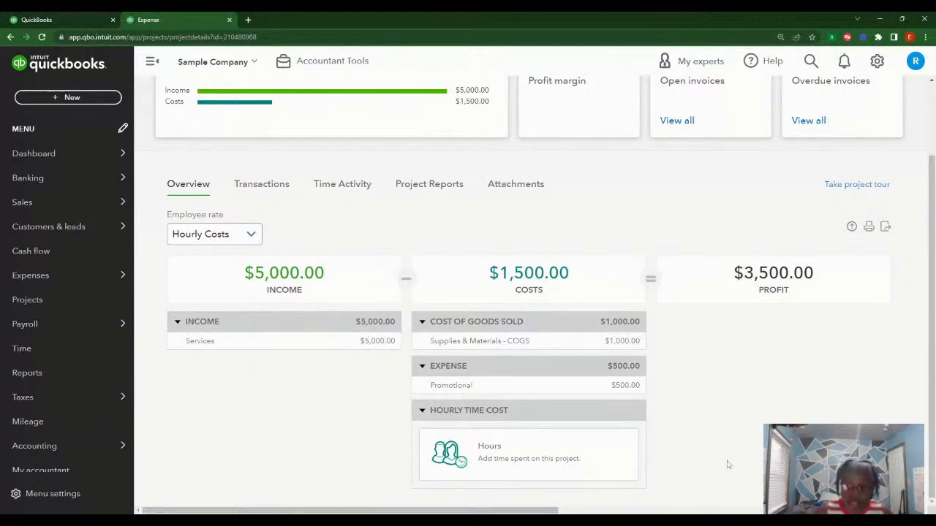
- Open the invitation expense from the project's expense transaction report and attach the file Bookkeeping Mastery Mem FB Cover.png
{"action": "left_click", "coordinate": [625, 367]}
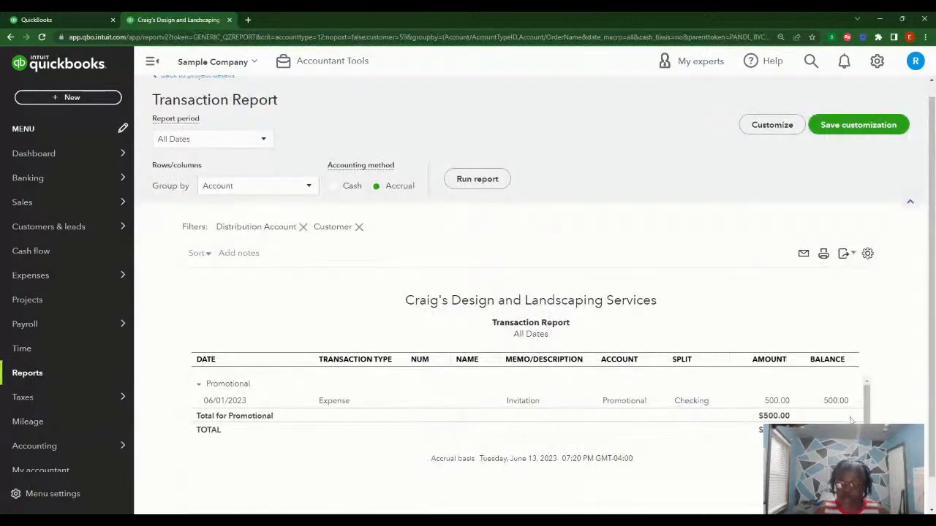
{"action": "left_click", "coordinate": [335, 401]}
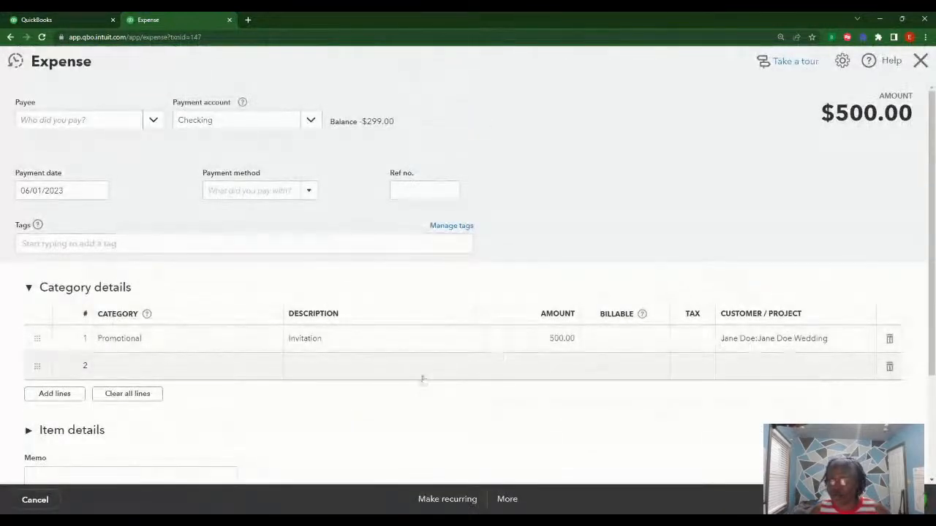
{"action": "scroll", "coordinate": [259, 426], "scroll_direction": "down", "scroll_amount": 2}
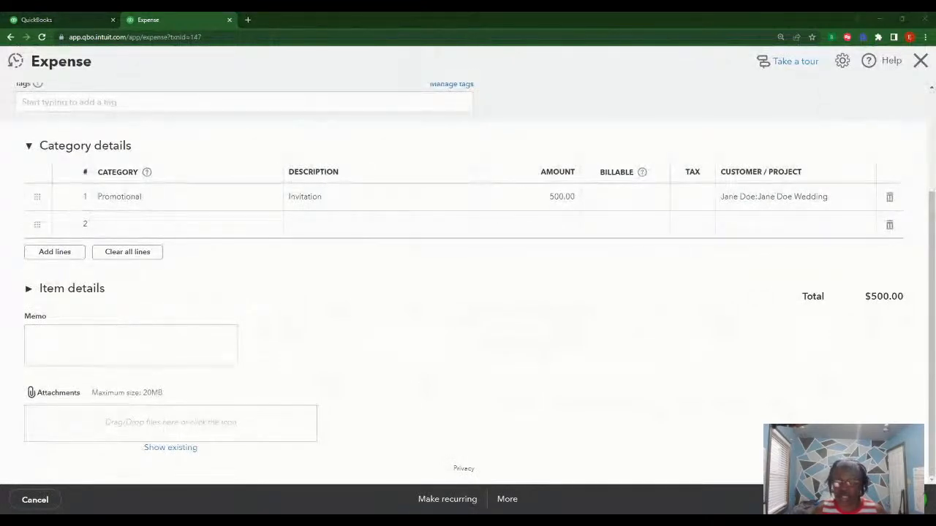
{"action": "left_click", "coordinate": [248, 472]}
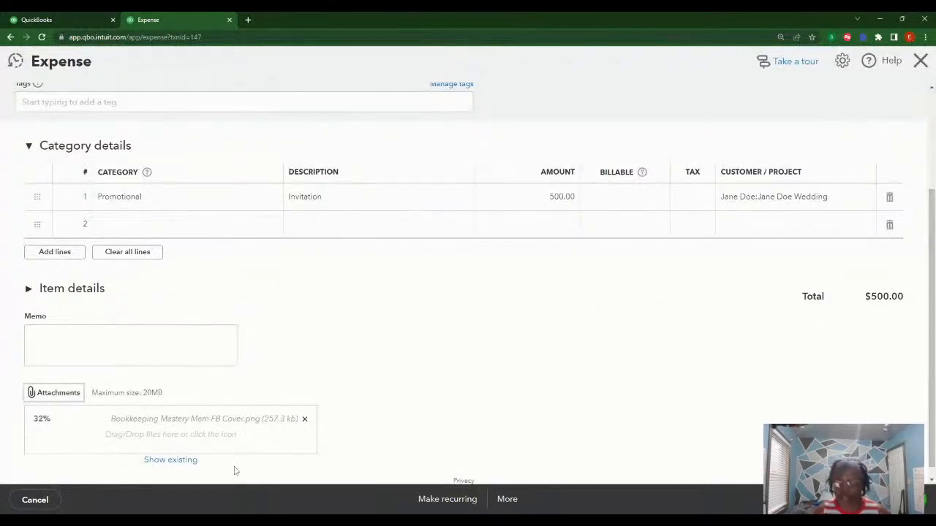